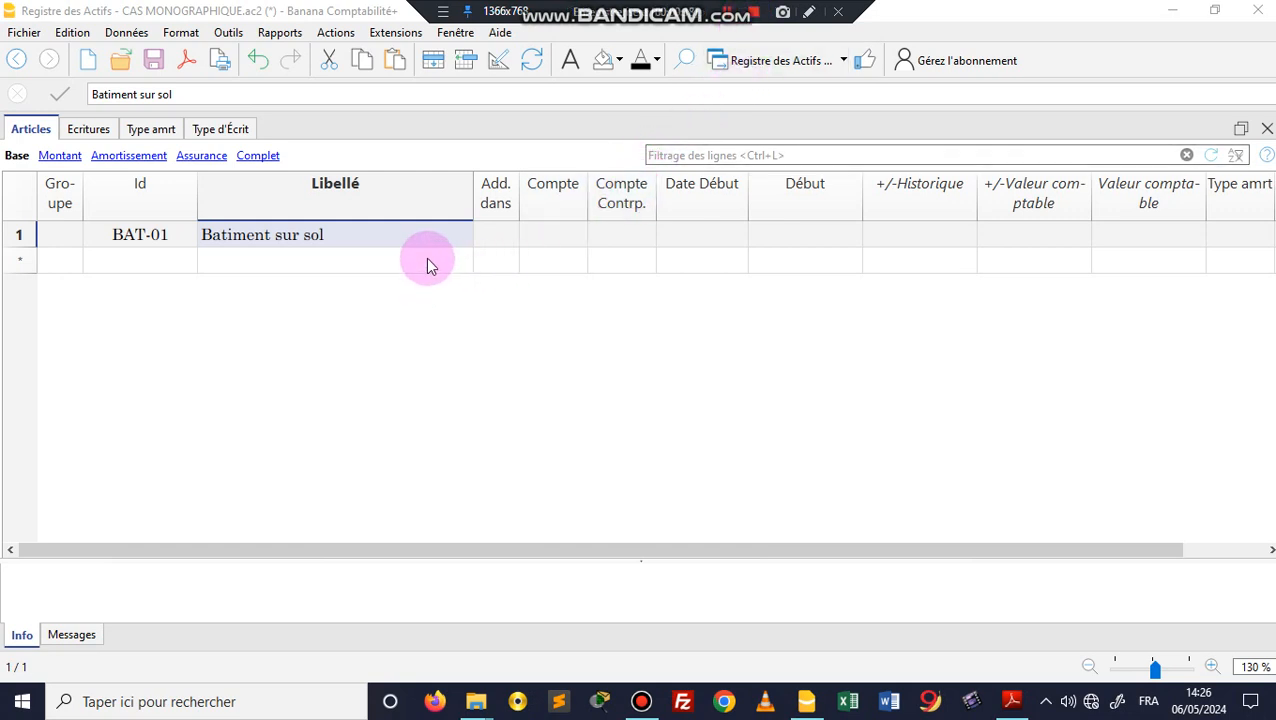
# Step: Switch to Adobe Reader, highlight the opening fixed assets from the service car through the building in the exercise text, and return to Banana Comptabilité
pyautogui.click(1013, 703)
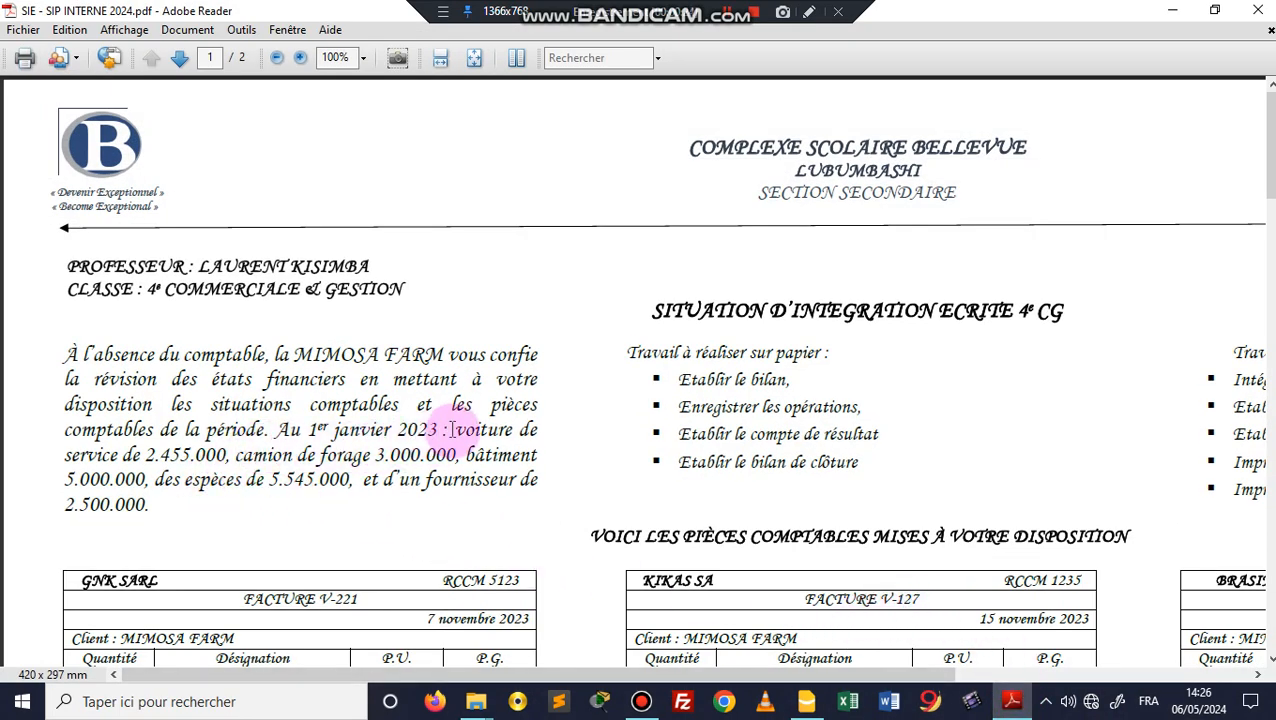
pyautogui.moveTo(454, 430); pyautogui.dragTo(150, 490)
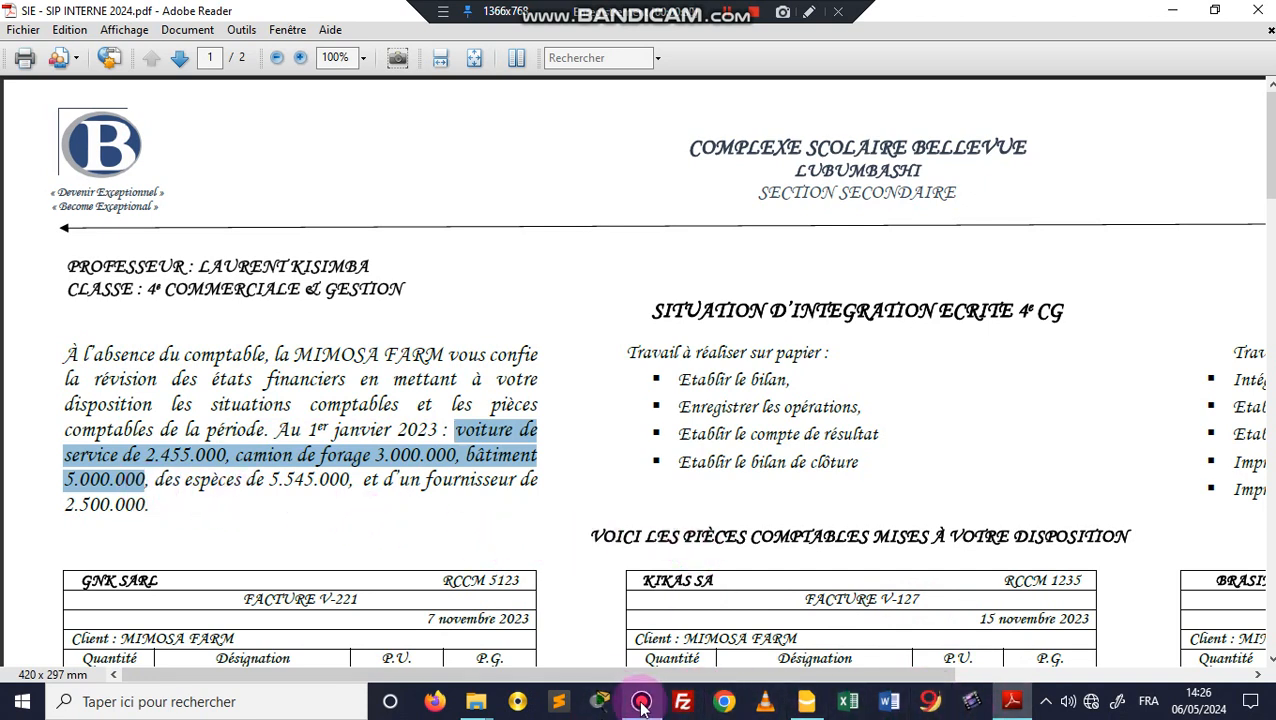
pyautogui.moveTo(643, 703)
pyautogui.moveTo(1013, 703)
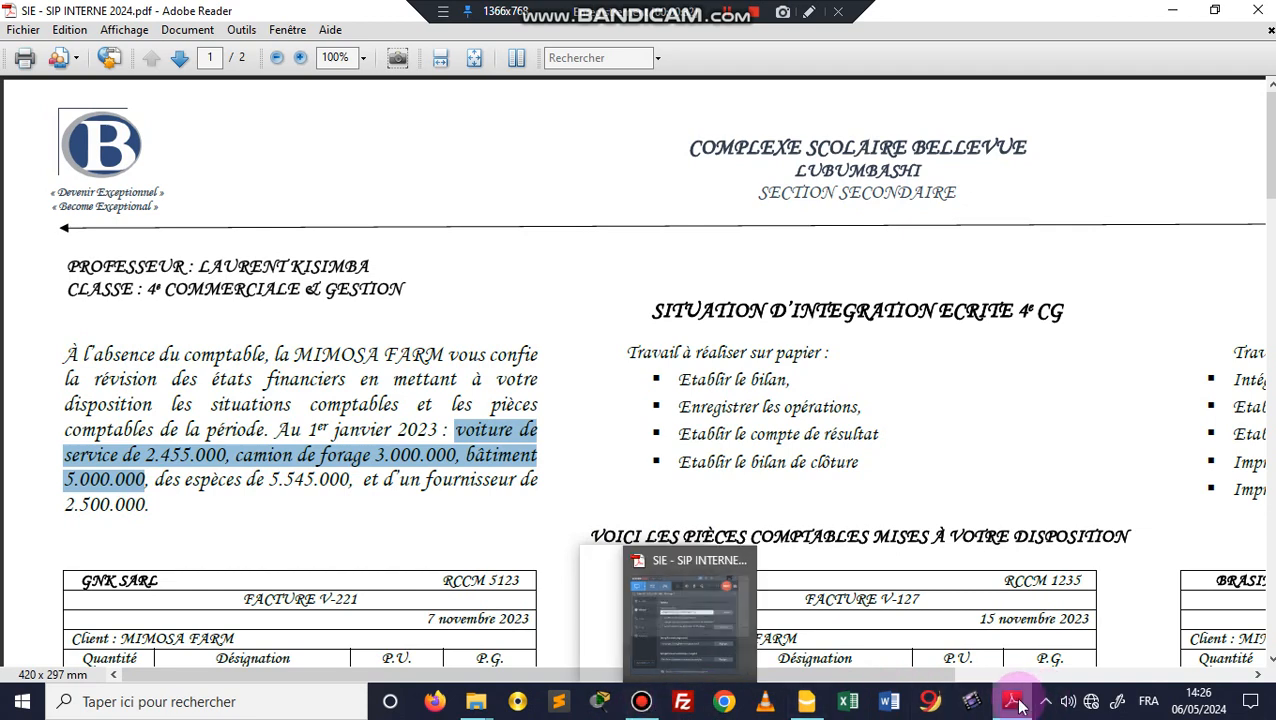
pyautogui.click(800, 705)
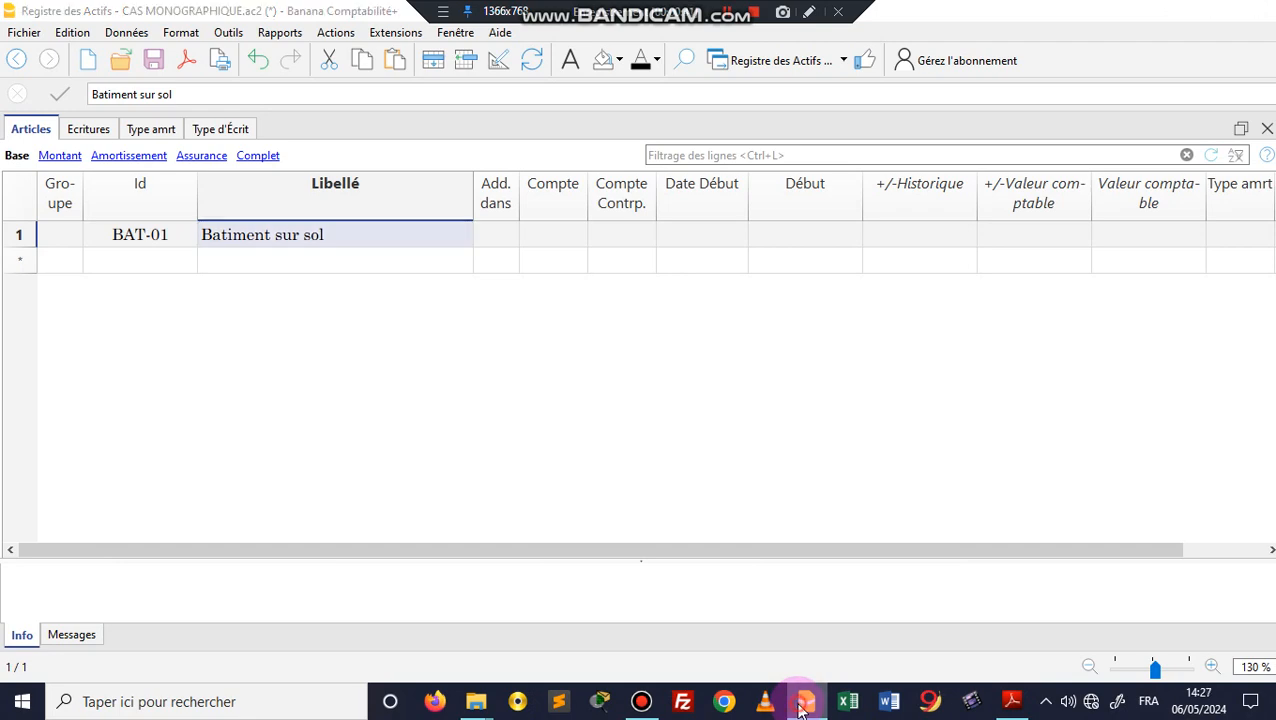
pyautogui.click(800, 705)
pyautogui.click(800, 705)
pyautogui.click(800, 705)
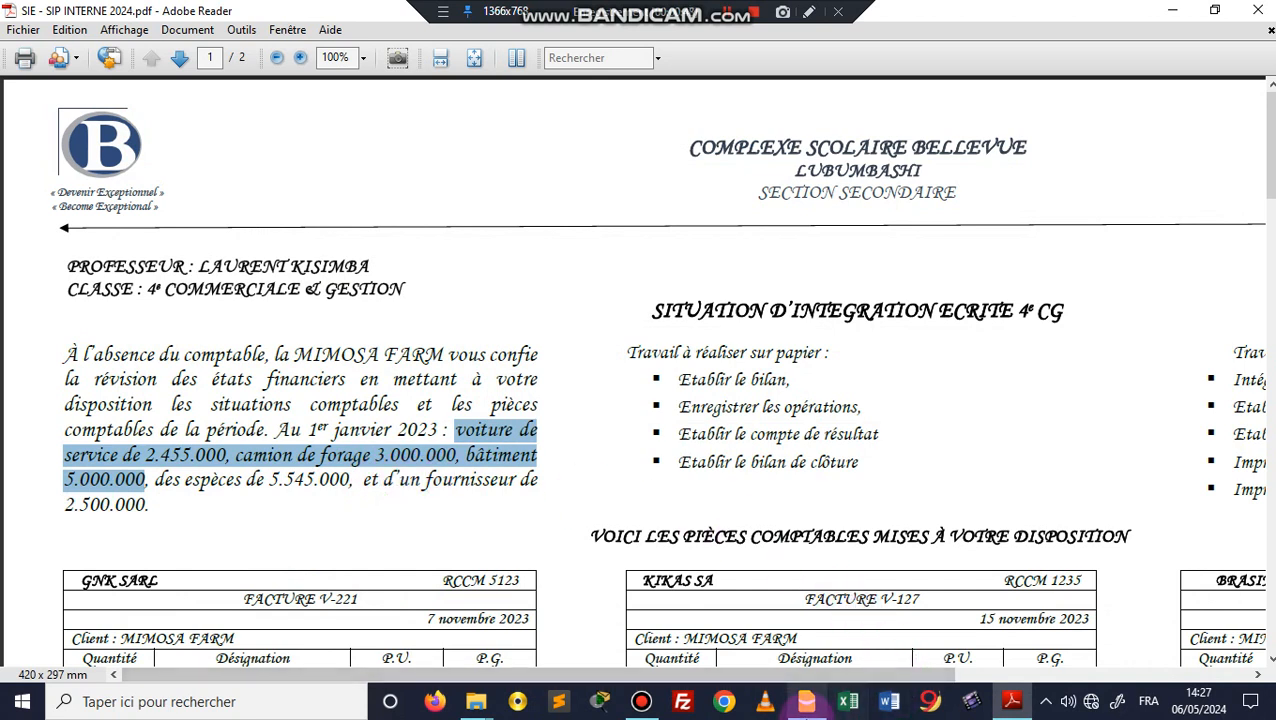
pyautogui.moveTo(821, 711)
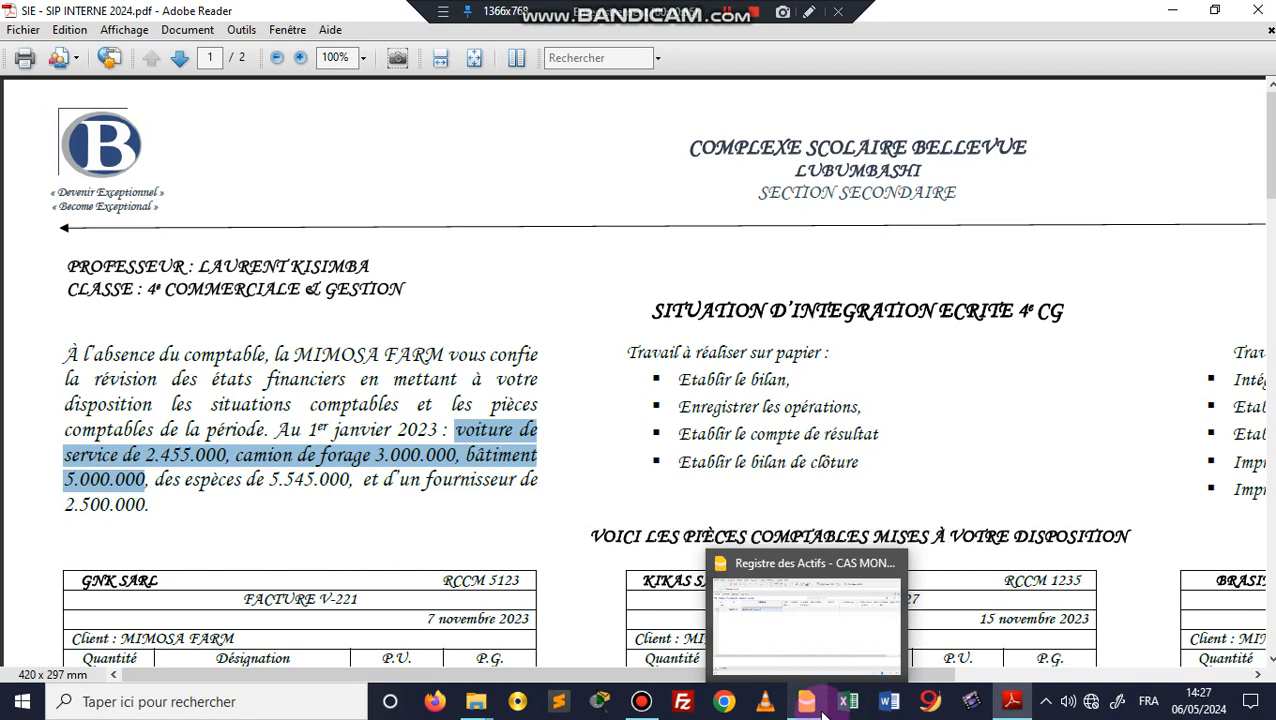
pyautogui.click(822, 711)
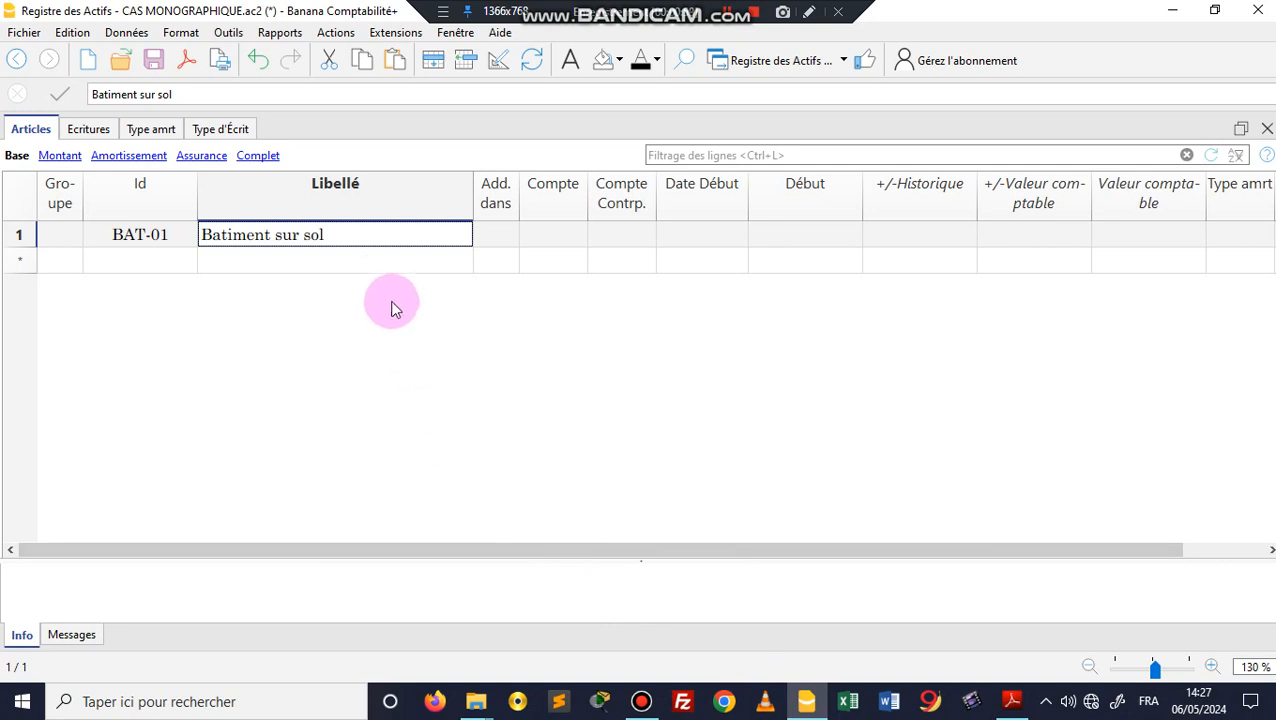
# Step: Shorten the description of item BAT-01 to "Batiment" by removing the words after it
pyautogui.doubleClick(362, 236)
pyautogui.press('BackSpace')
pyautogui.press('BackSpace')
pyautogui.press('BackSpace')
pyautogui.press('BackSpace')
pyautogui.press('BackSpace')
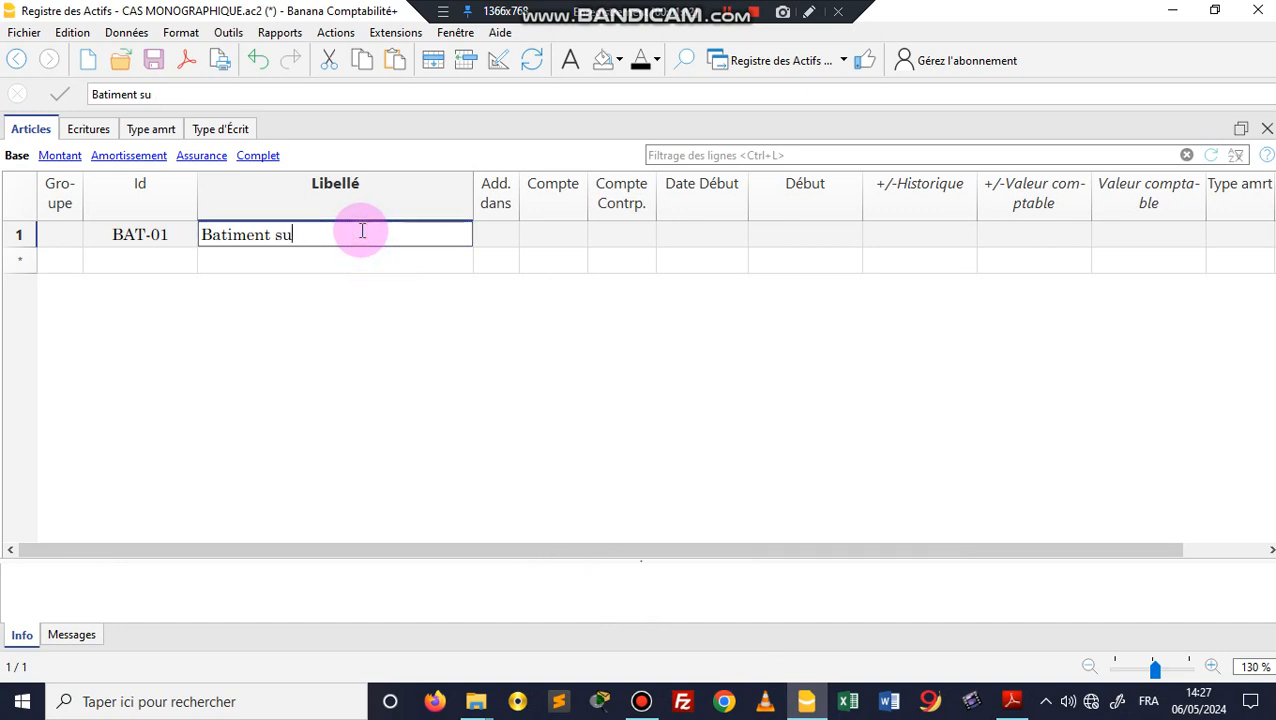
pyautogui.press('BackSpace')
pyautogui.press('BackSpace')
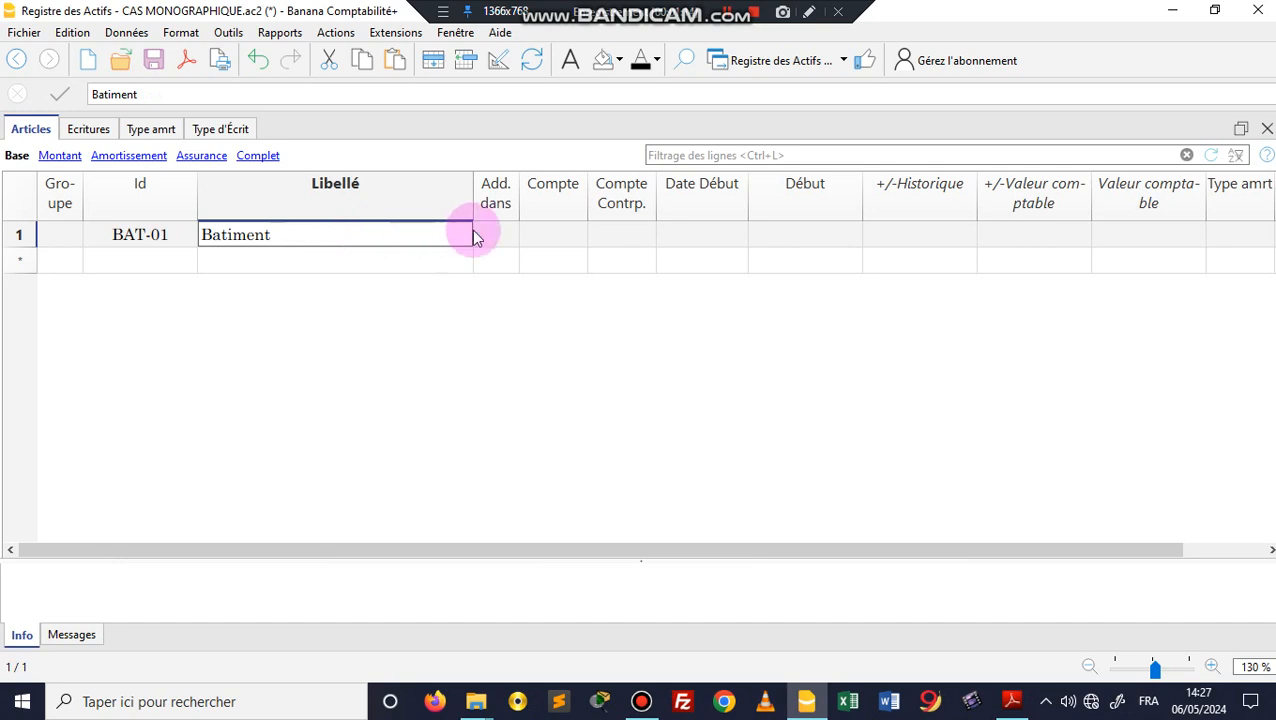
pyautogui.click(505, 237)
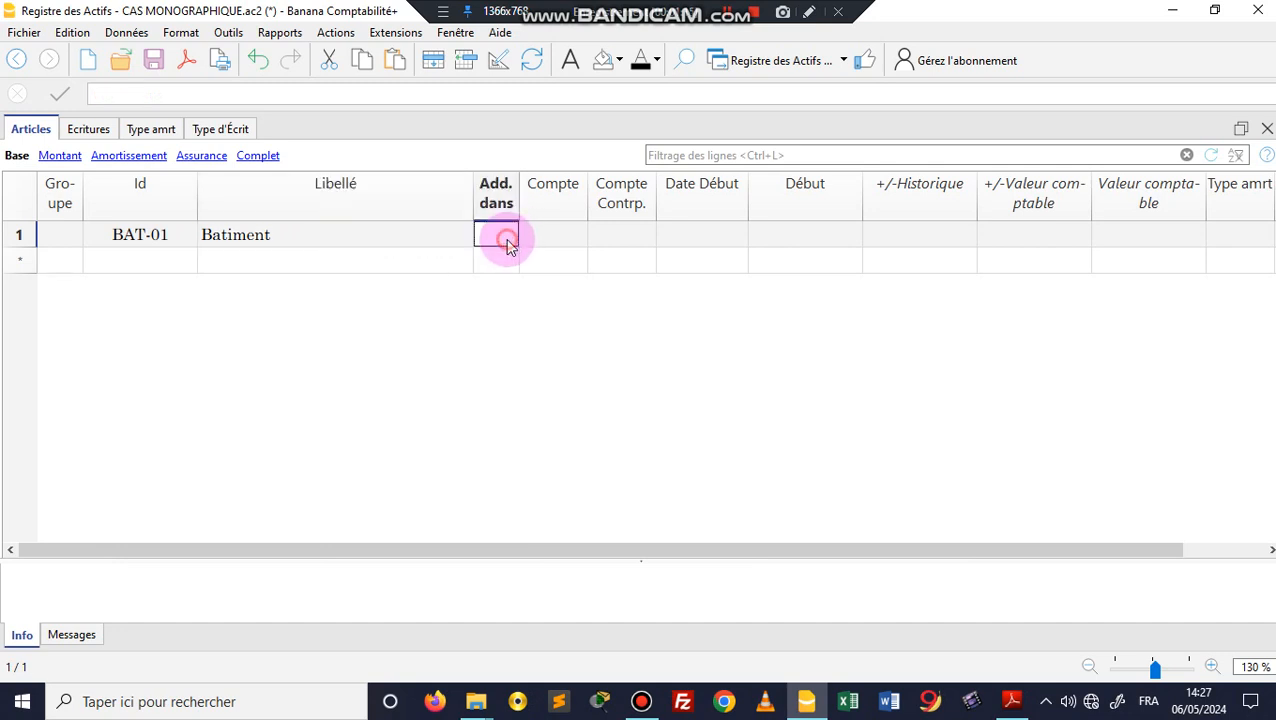
# Step: Create group BAT in the row below the building item and have BAT-01 added into that group
pyautogui.click(66, 263)
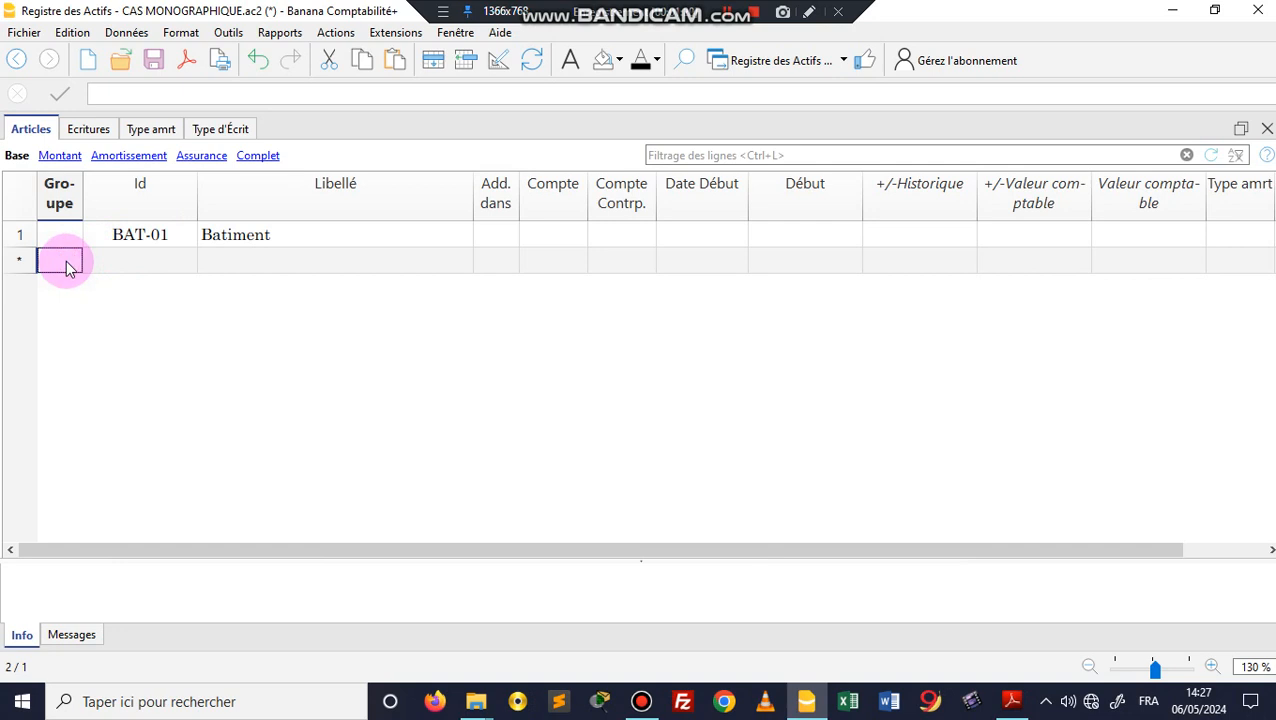
pyautogui.write('BA')
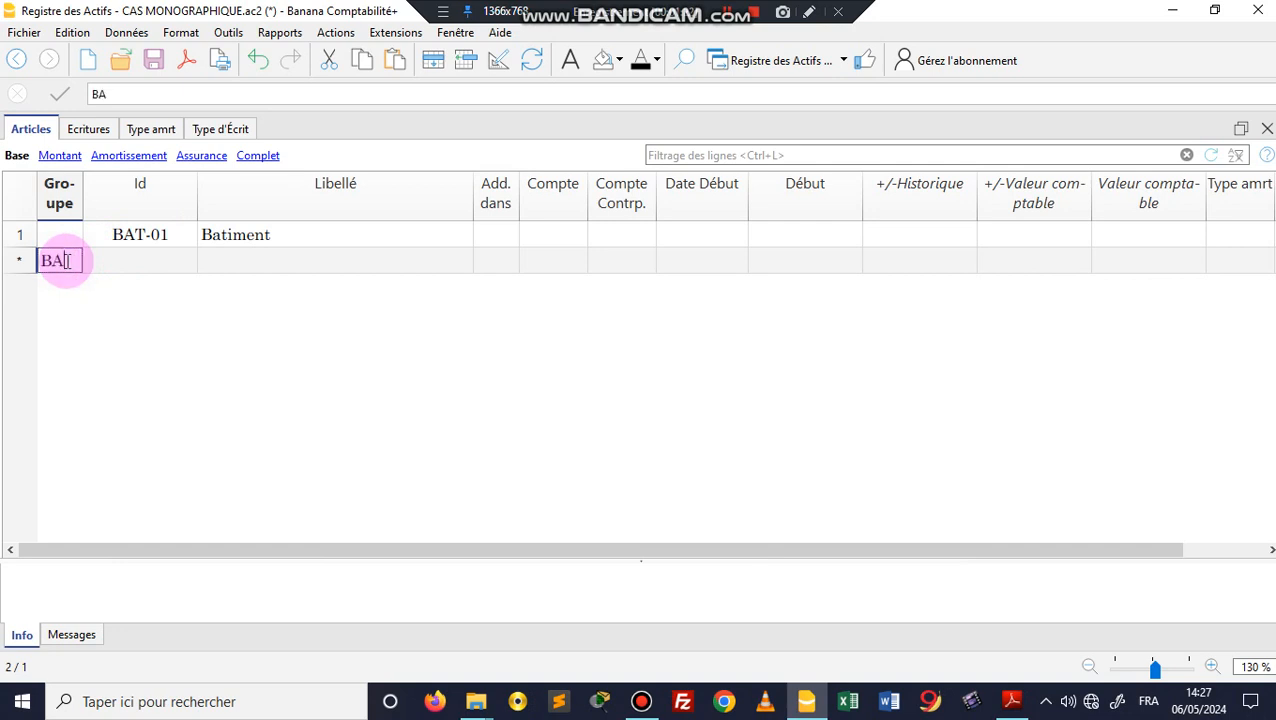
pyautogui.write('T')
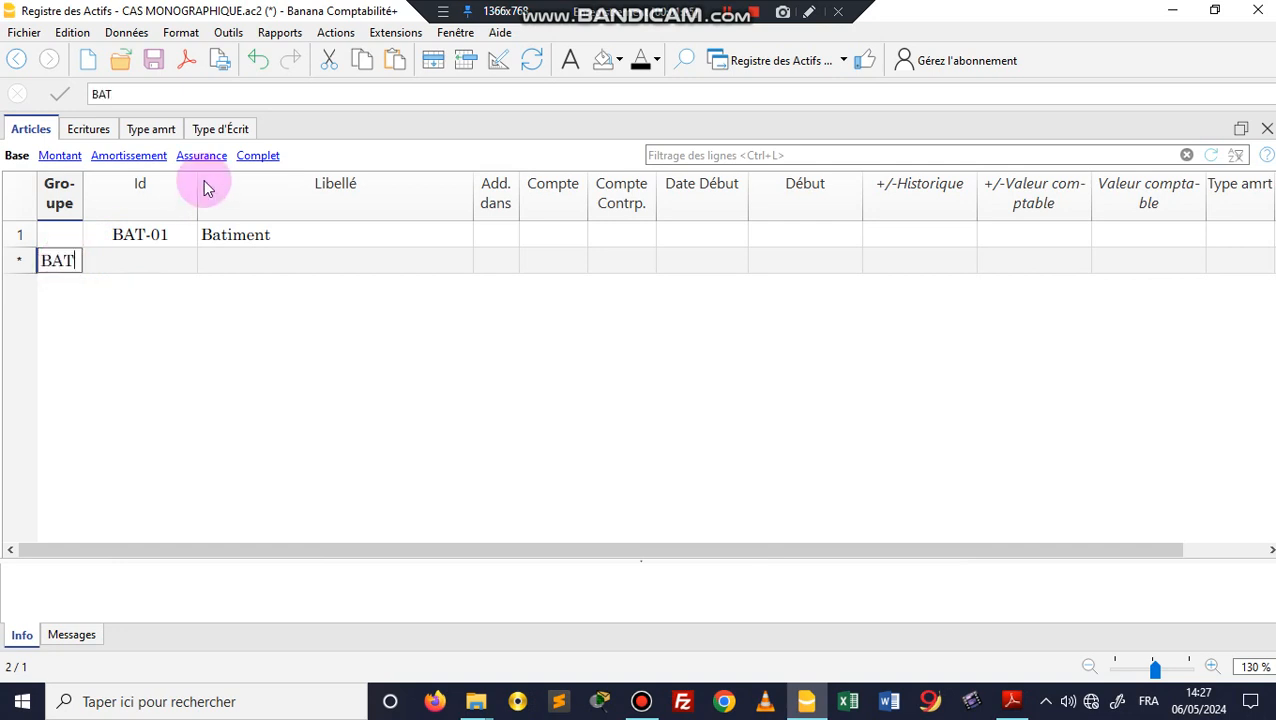
pyautogui.click(491, 243)
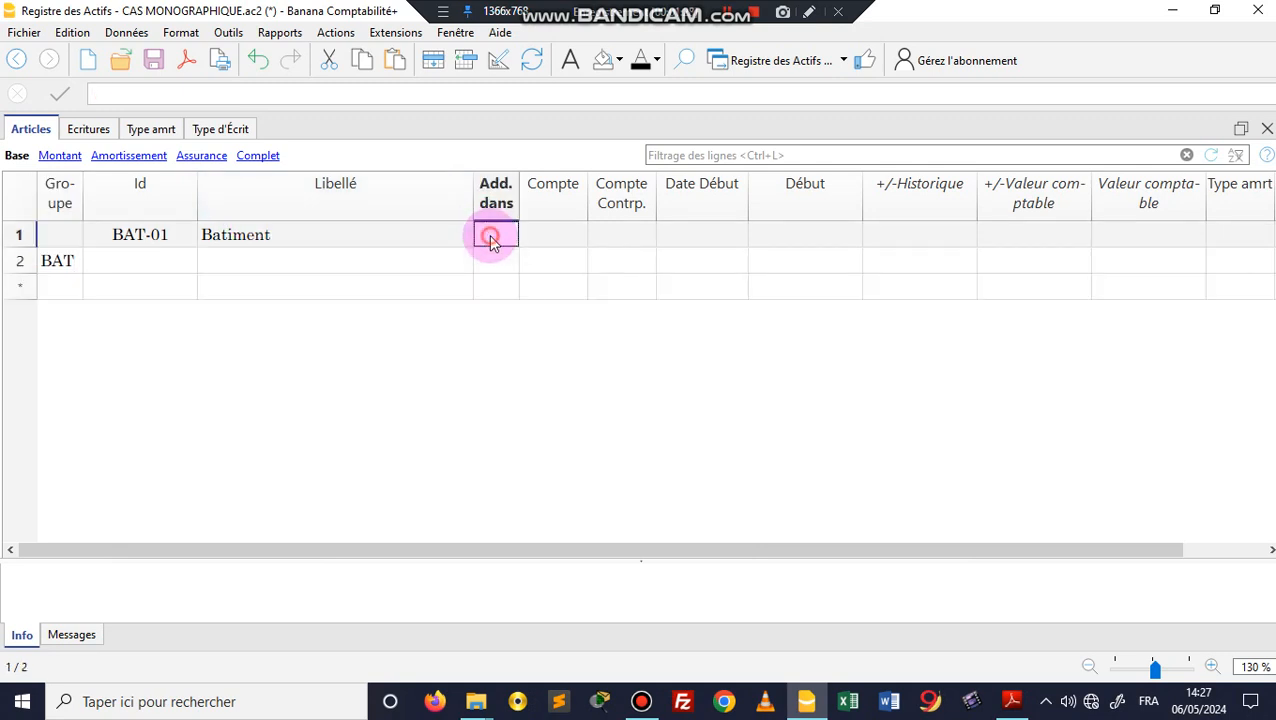
pyautogui.doubleClick(491, 238)
pyautogui.click(495, 262)
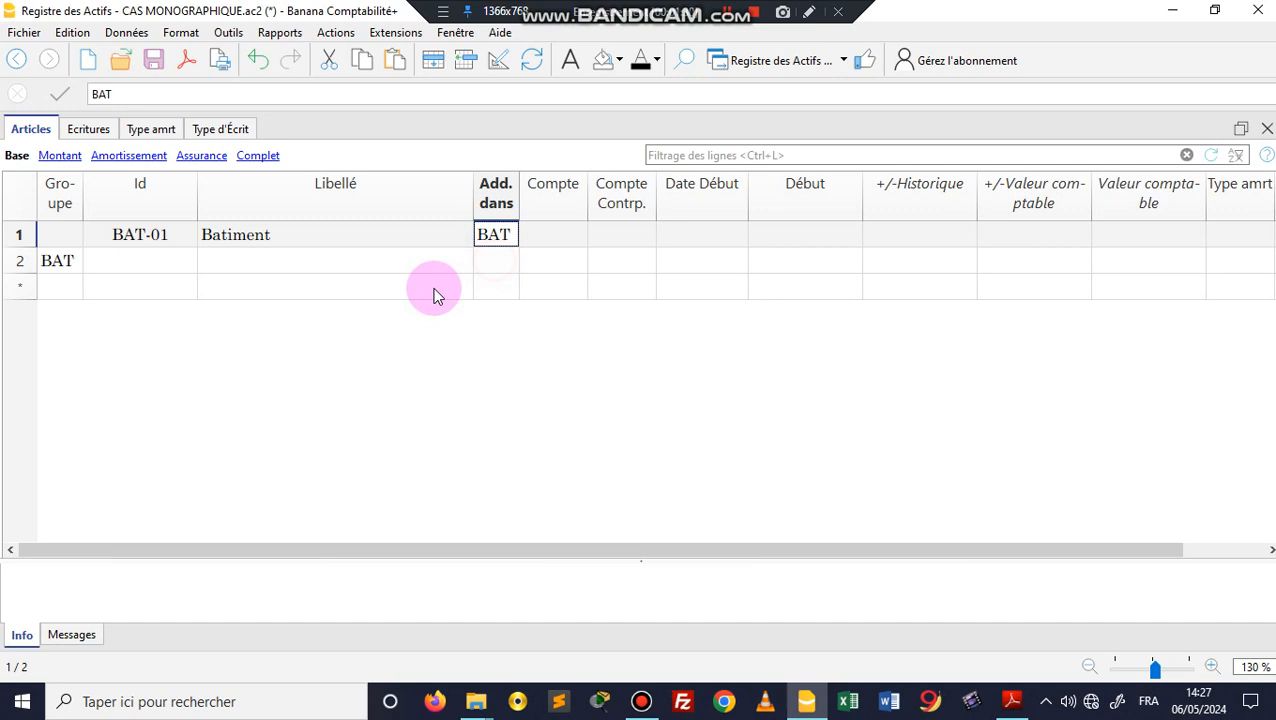
# Step: Give the BAT group row the description "TOTAL BATIMENT"
pyautogui.click(274, 268)
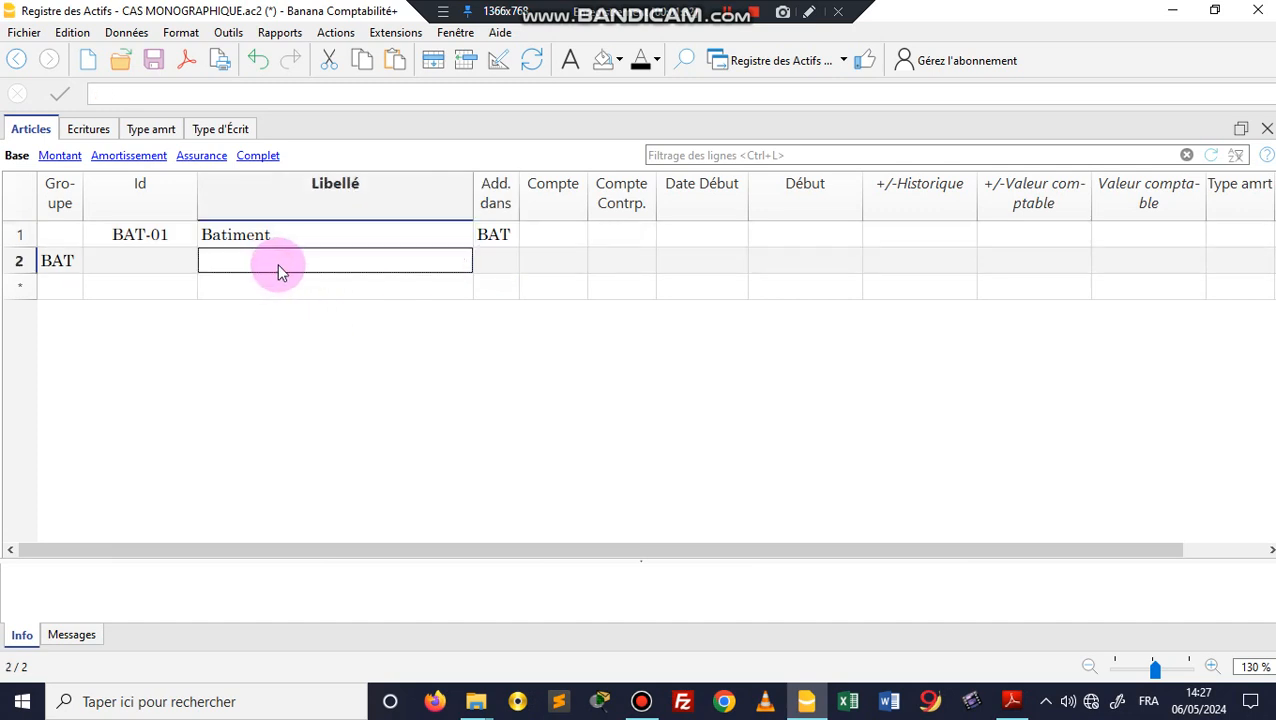
pyautogui.write('TOTA')
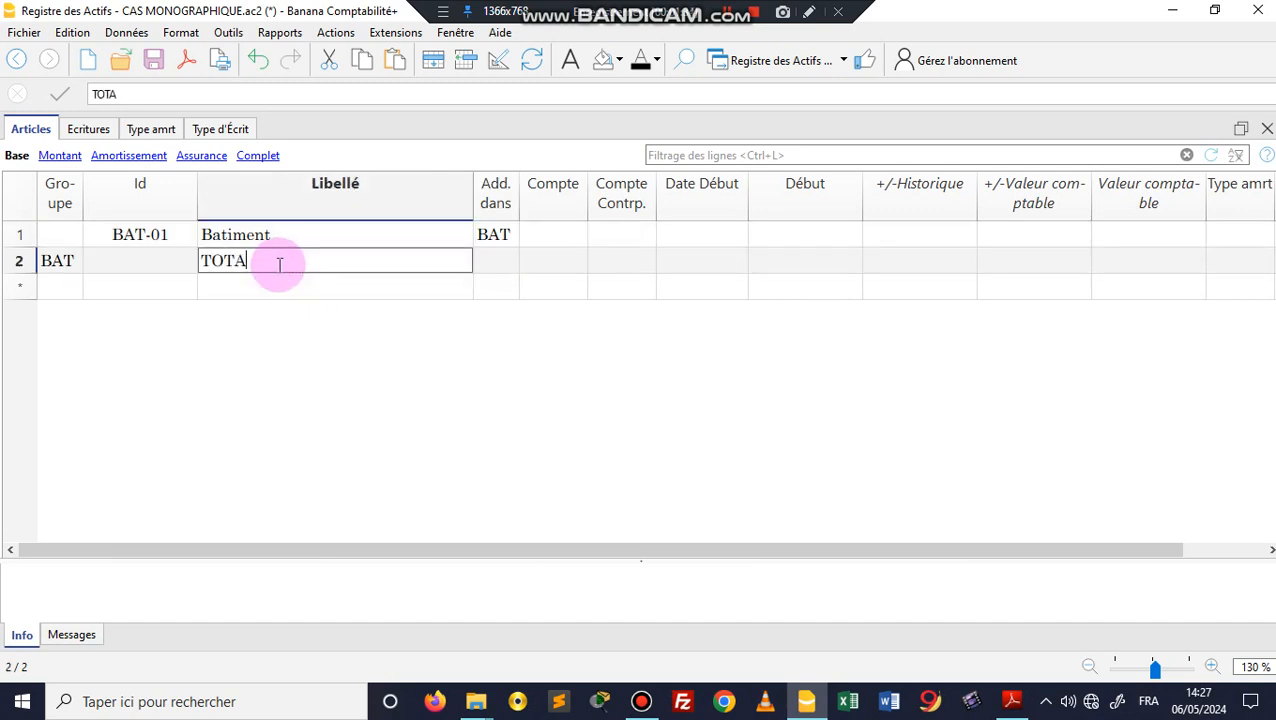
pyautogui.write('L BATIMENT')
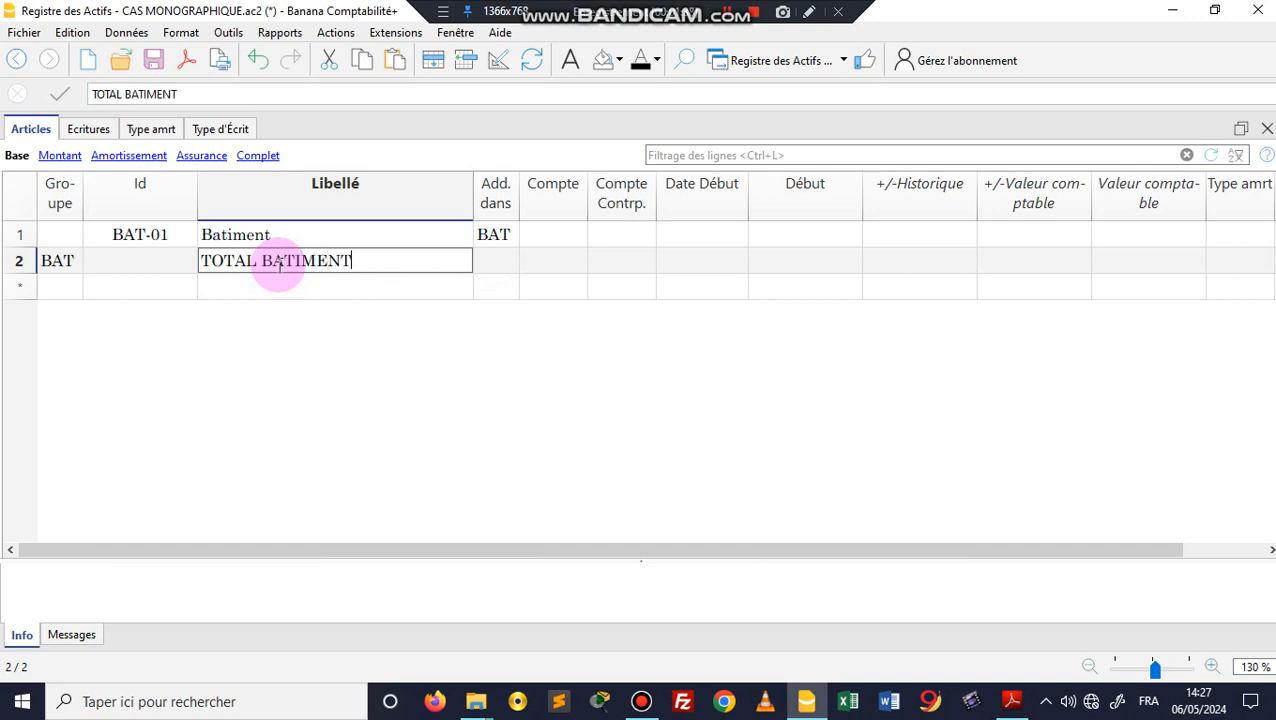
# Step: Insert five blank rows below the BAT group row and create group T in the row after them
pyautogui.click(68, 288)
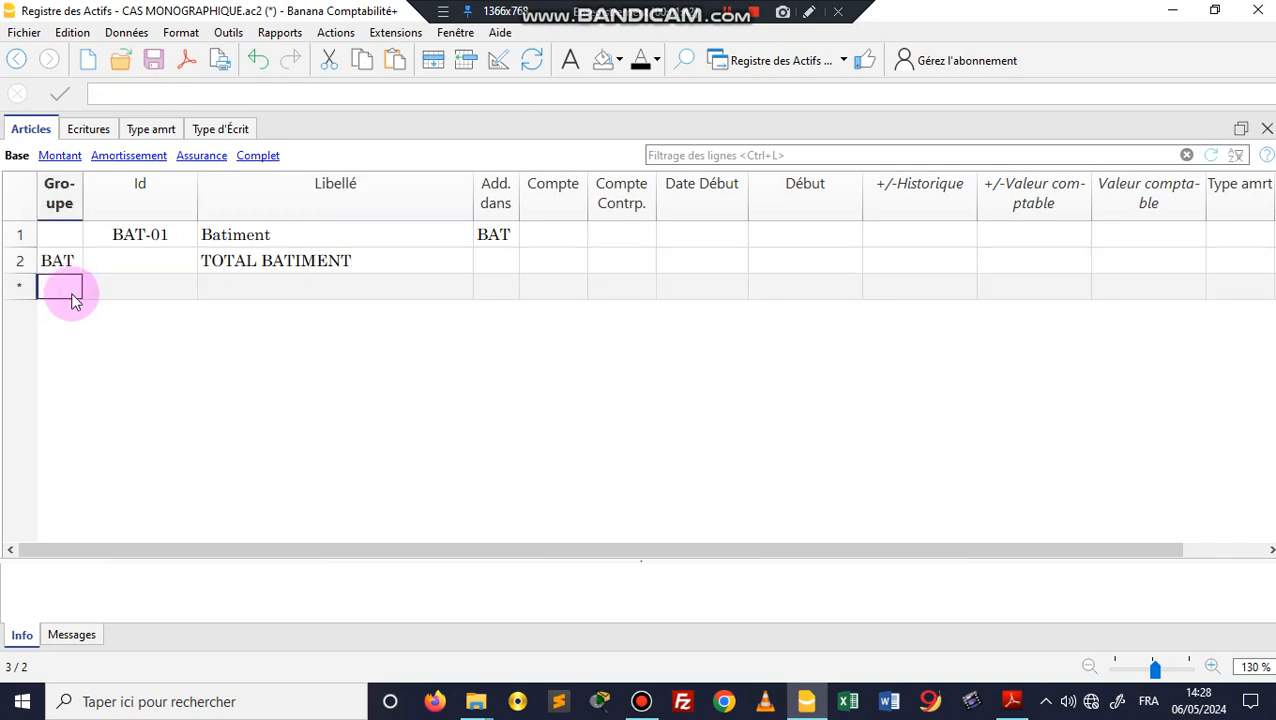
pyautogui.click(465, 60)
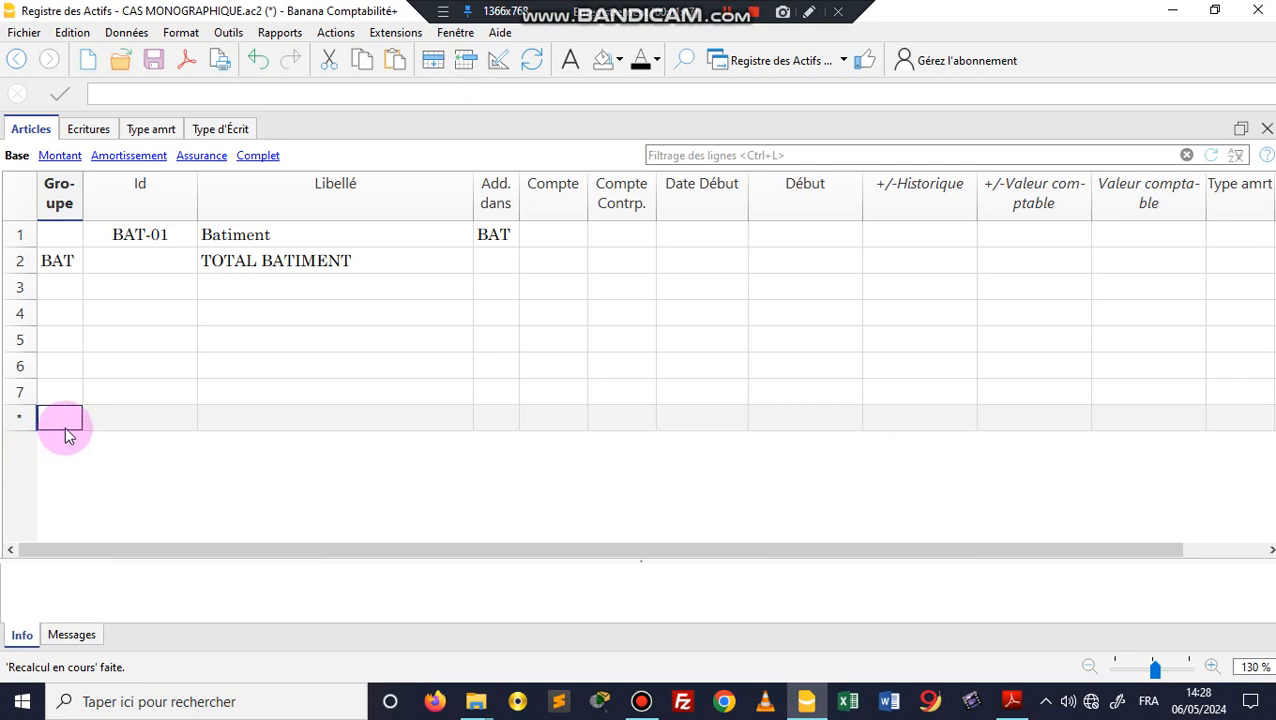
pyautogui.write('T')
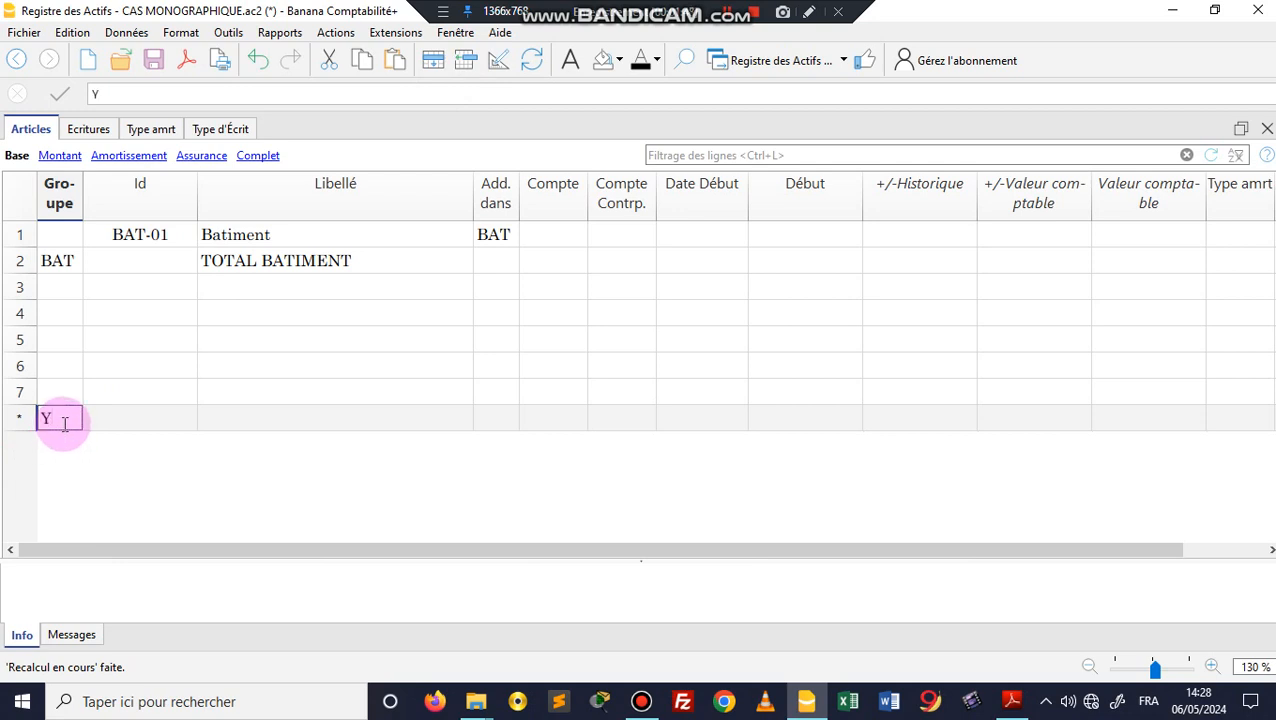
# Step: Describe the group T row as "TOTAL IMMOBILISATIONS" and have the BAT total row added into group T
pyautogui.click(305, 412)
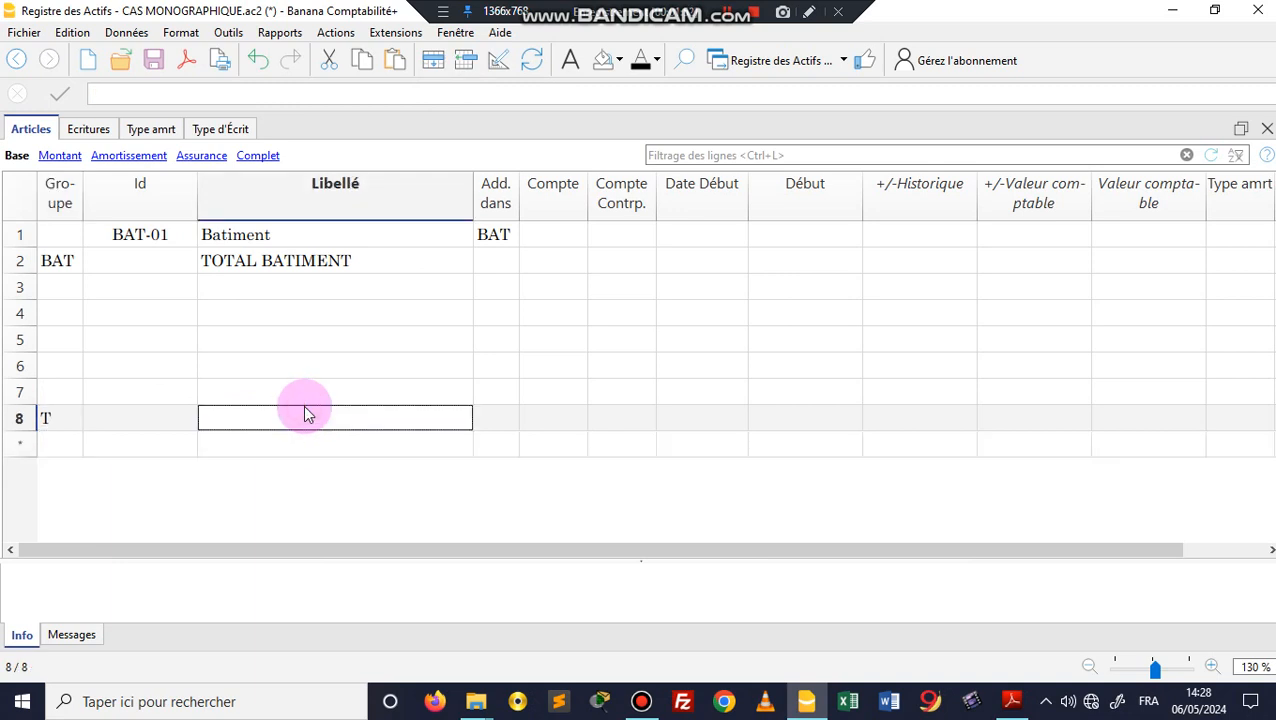
pyautogui.write('TOT')
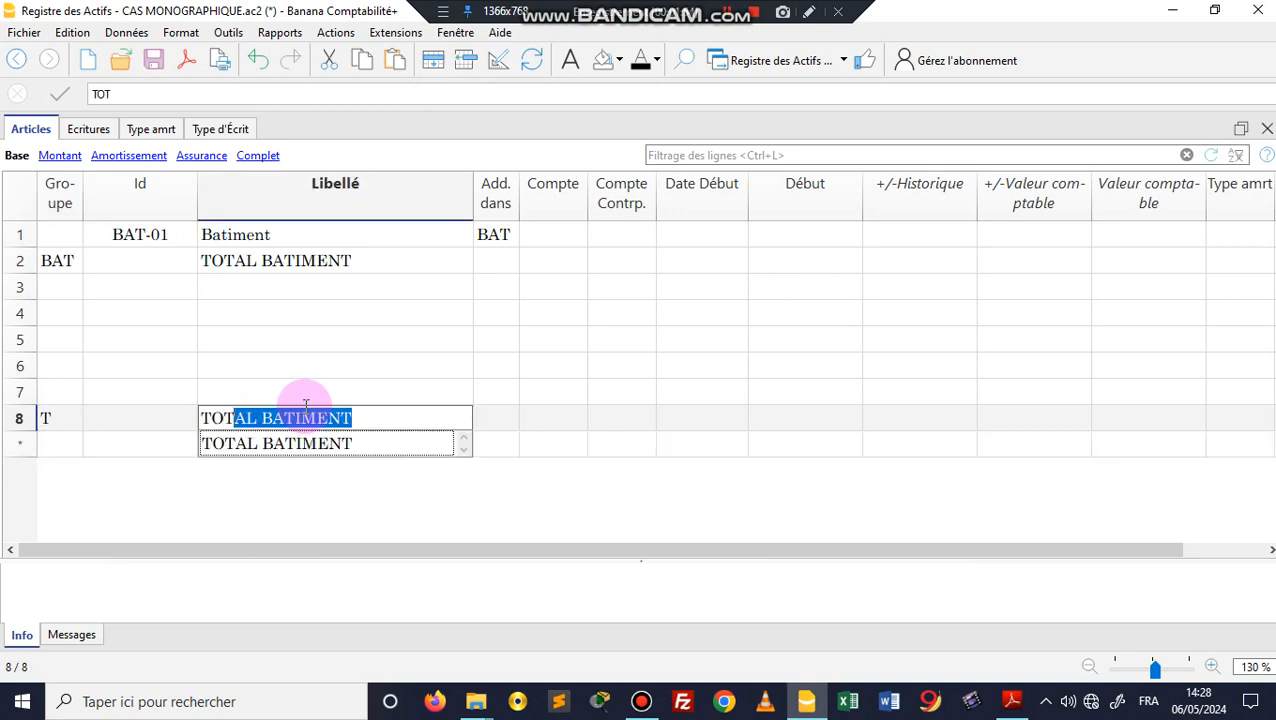
pyautogui.write('AL IMM')
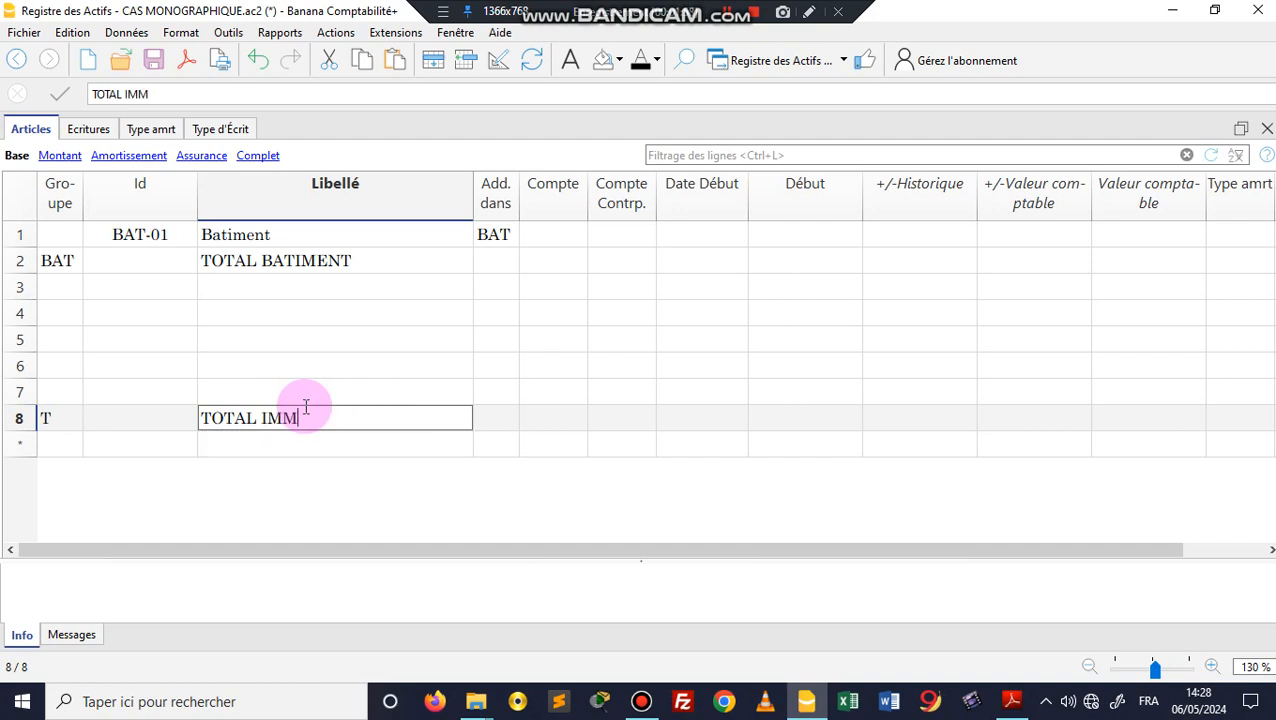
pyautogui.write('OBILIS')
pyautogui.press('Return')
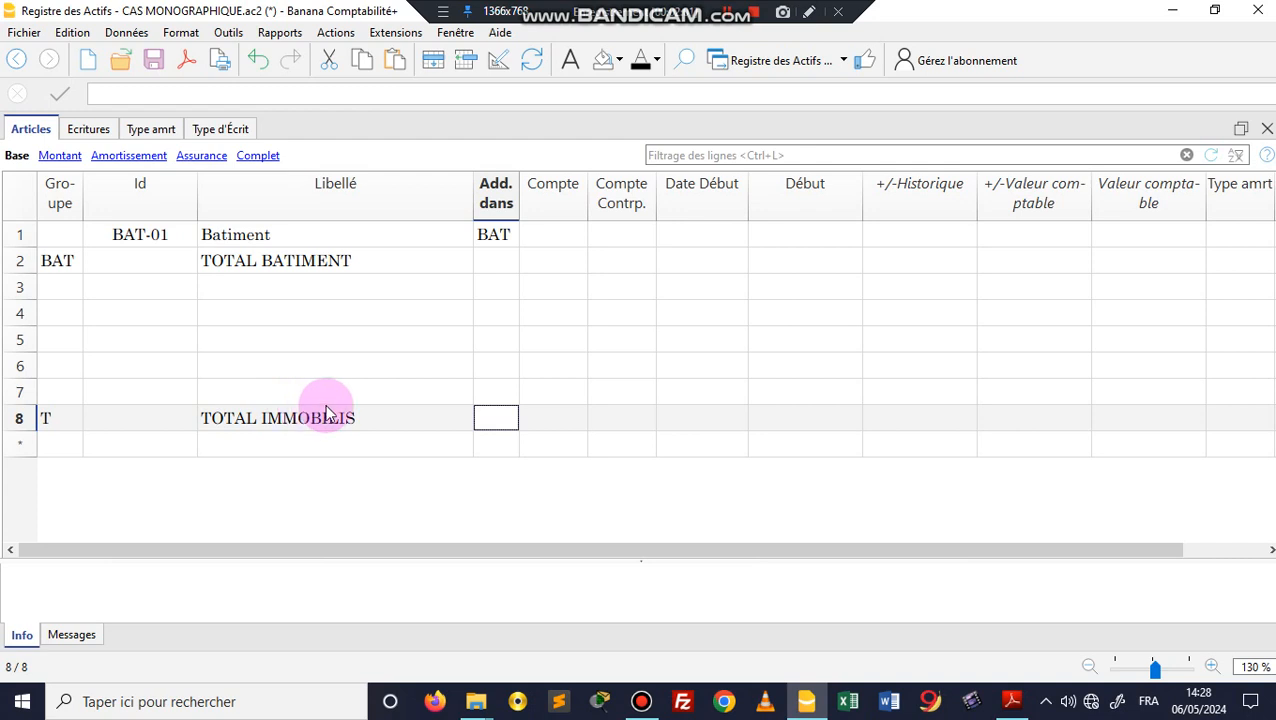
pyautogui.doubleClick(358, 418)
pyautogui.write('ATION')
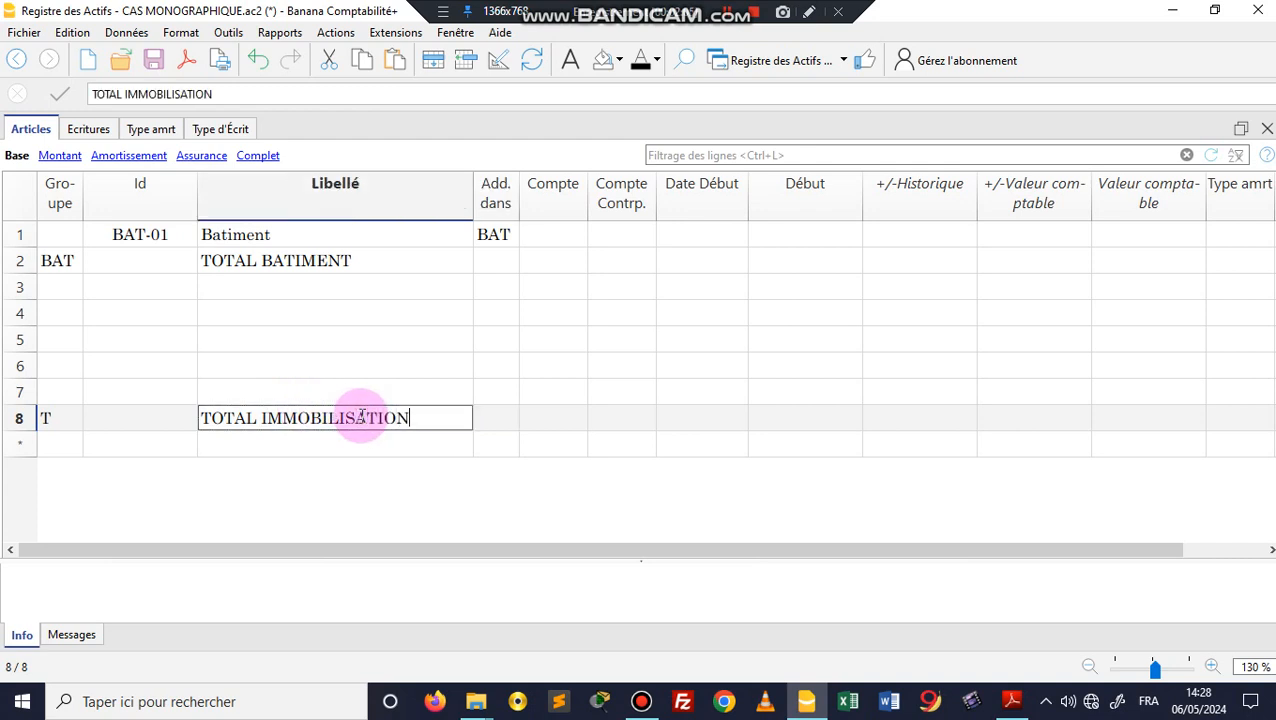
pyautogui.write('S')
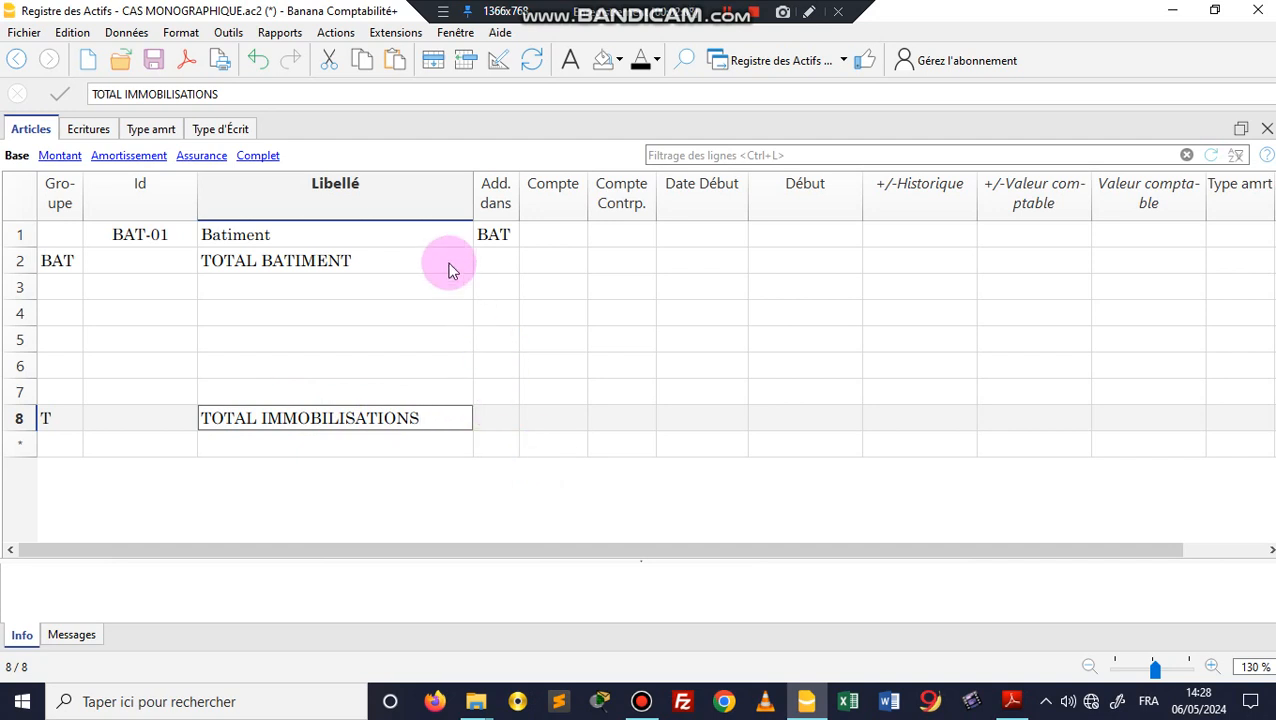
pyautogui.doubleClick(498, 260)
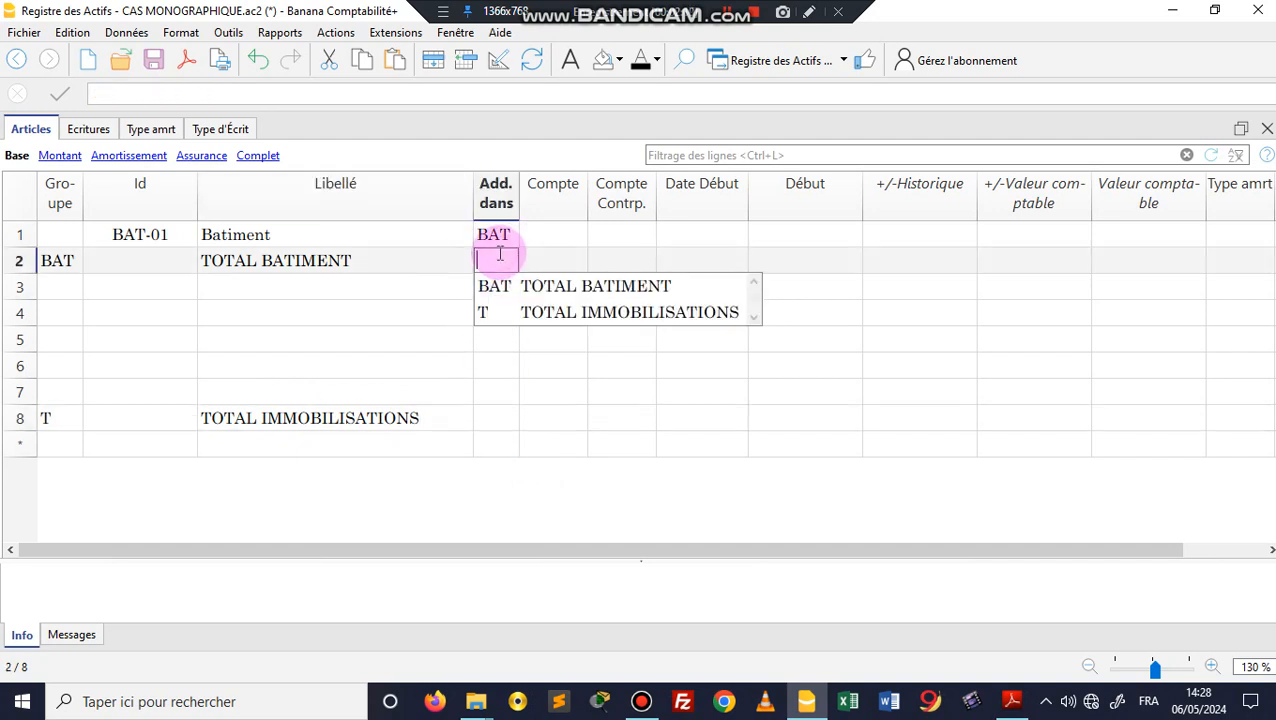
pyautogui.click(505, 318)
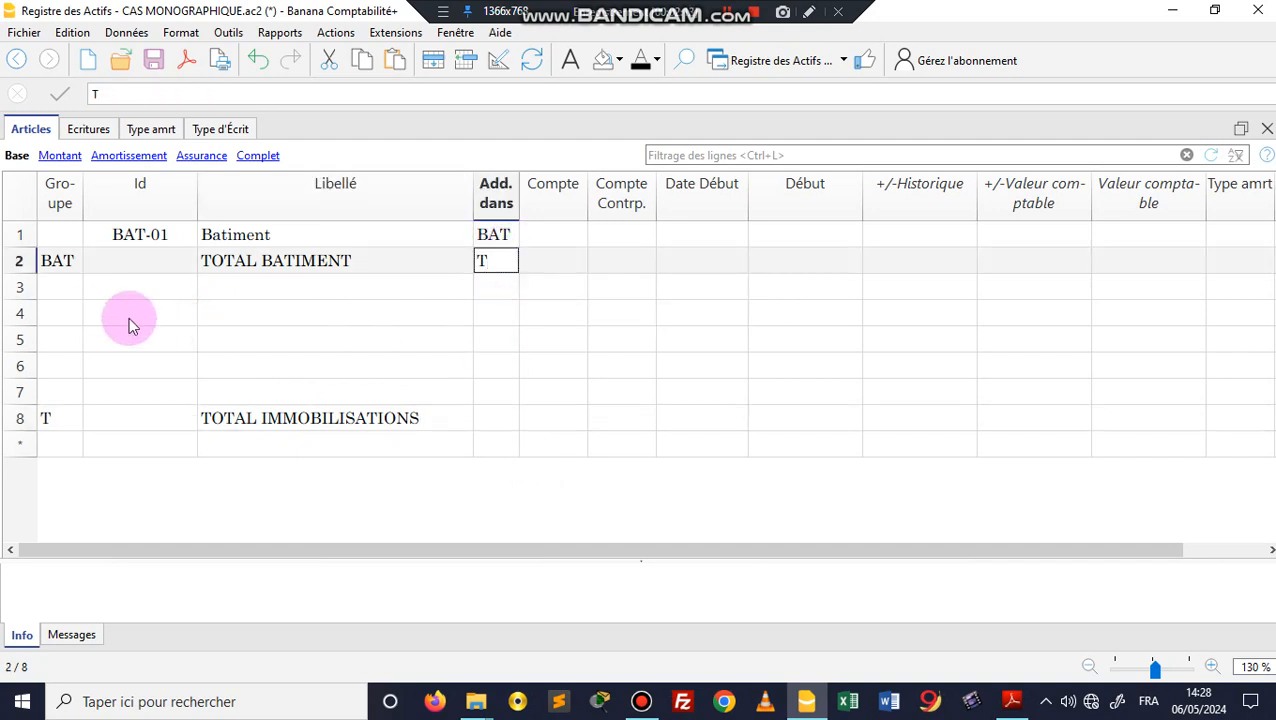
# Step: Add an asset item with id MO-01 and description "Matériel et Outillage" in the row below the BAT group
pyautogui.click(121, 288)
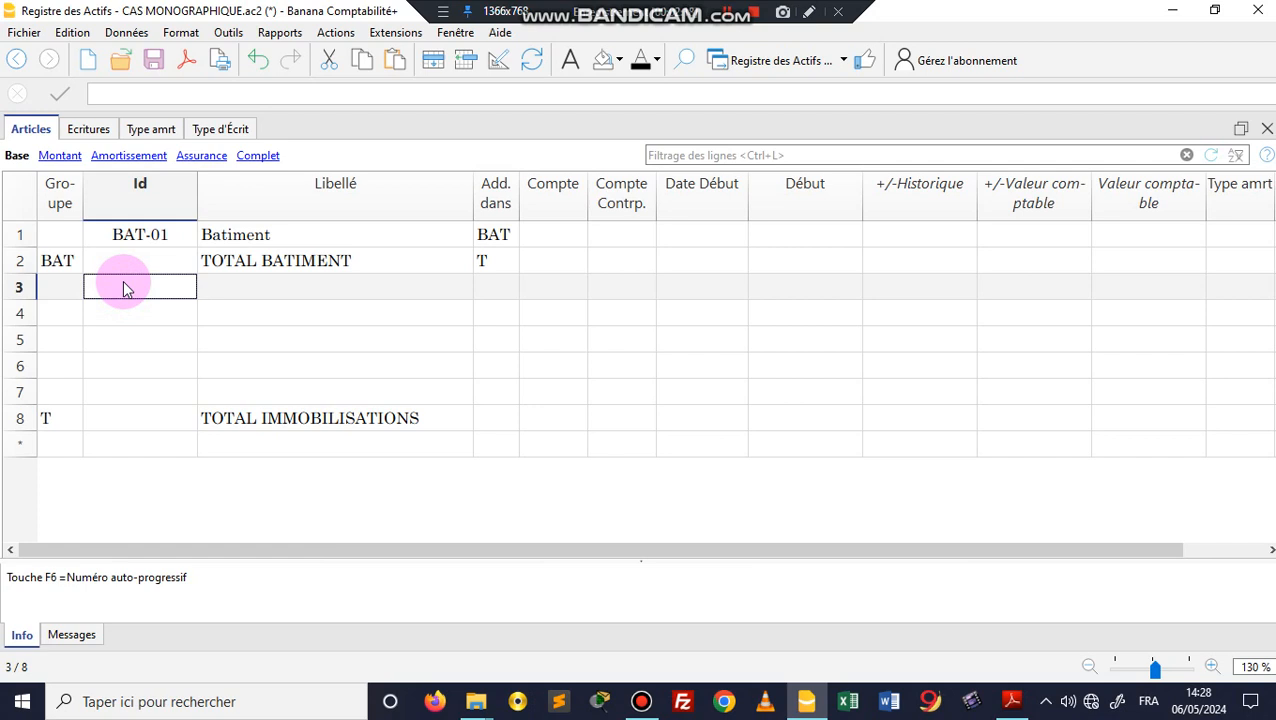
pyautogui.write('MO')
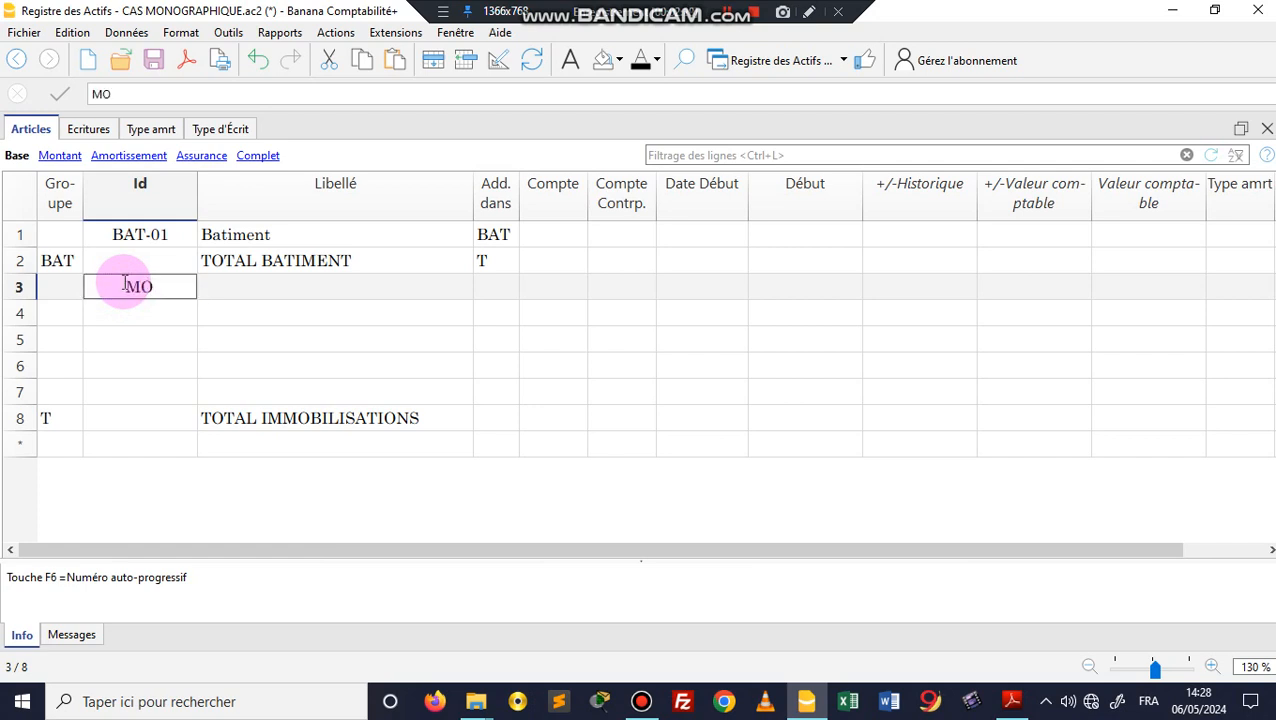
pyautogui.write('-01')
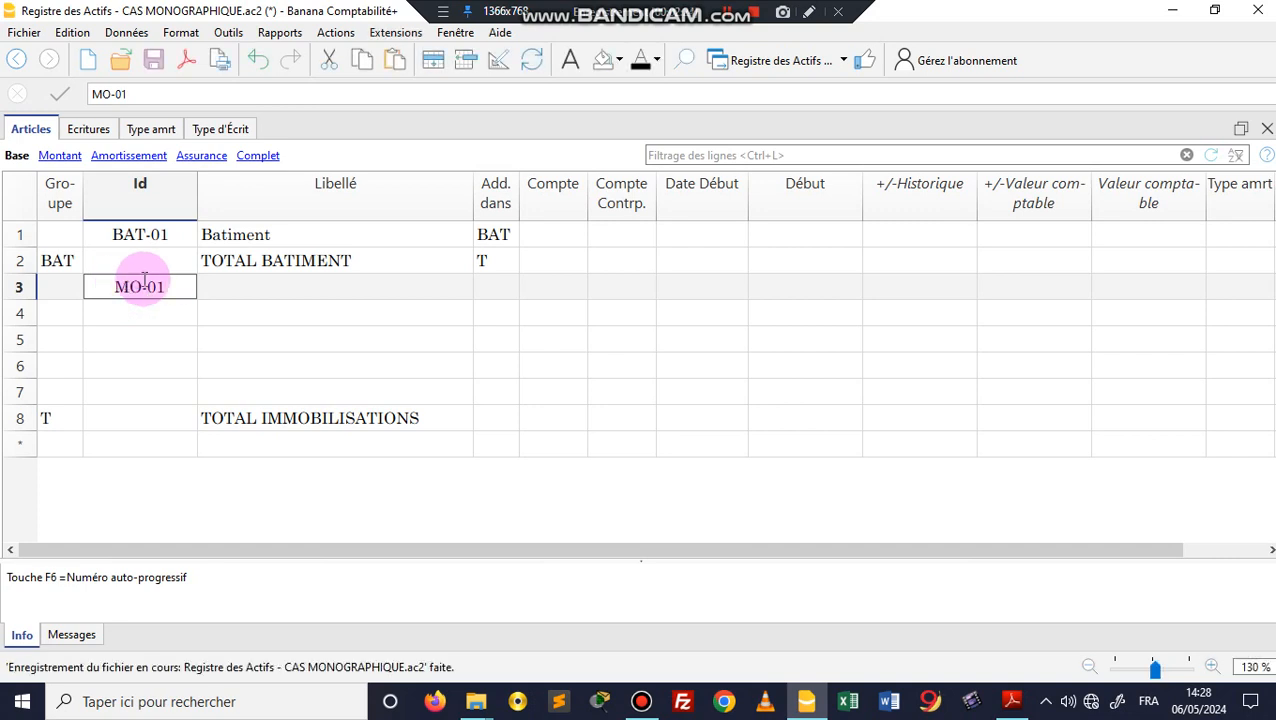
pyautogui.click(222, 286)
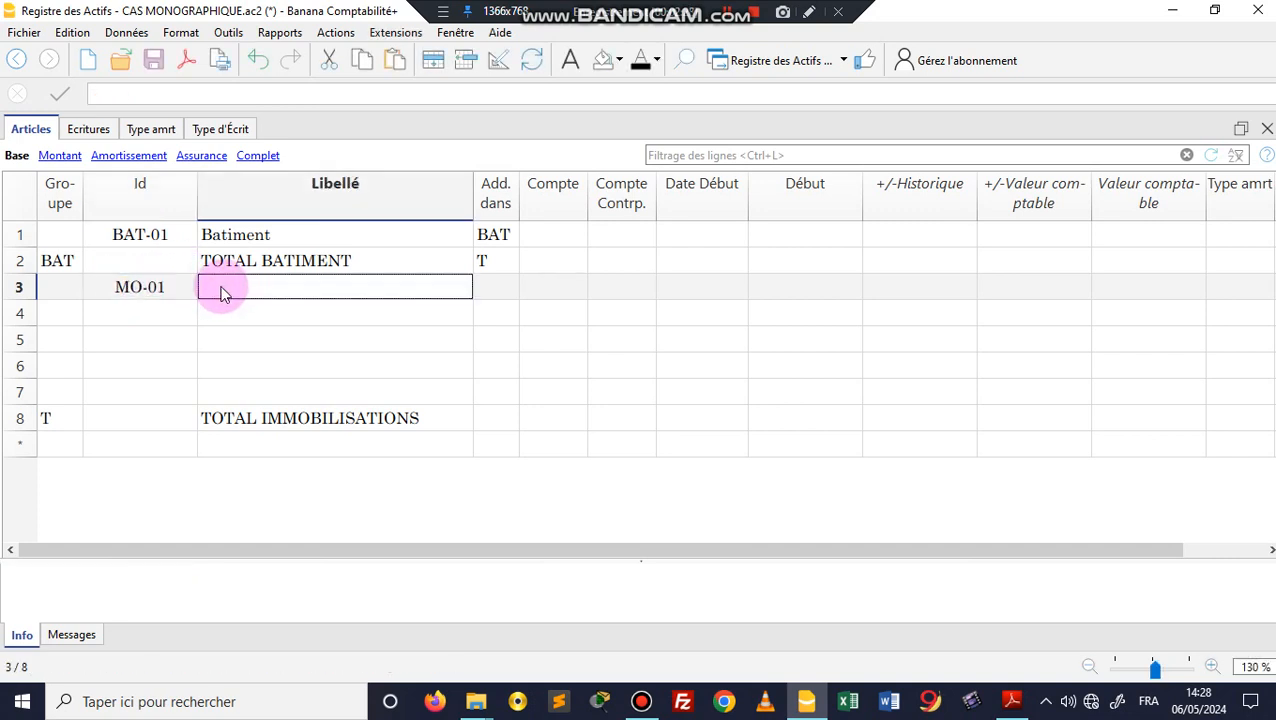
pyautogui.write('Mat')
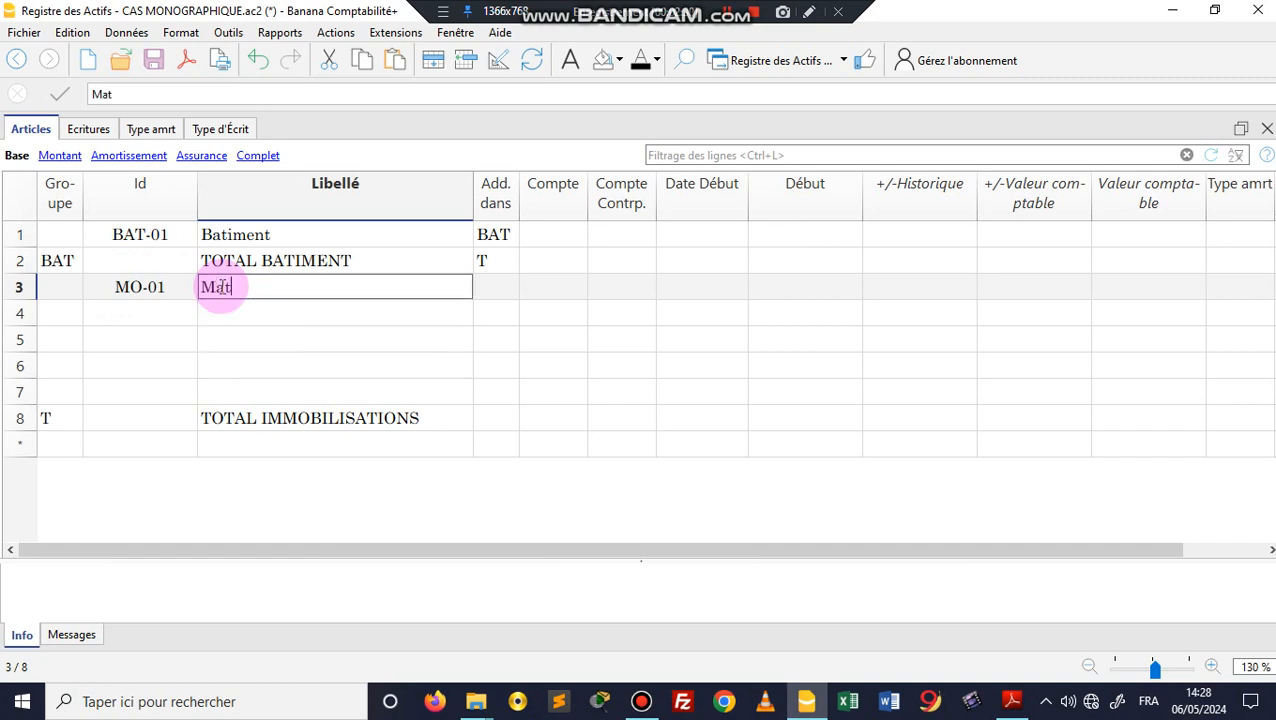
pyautogui.write('ériel et Out')
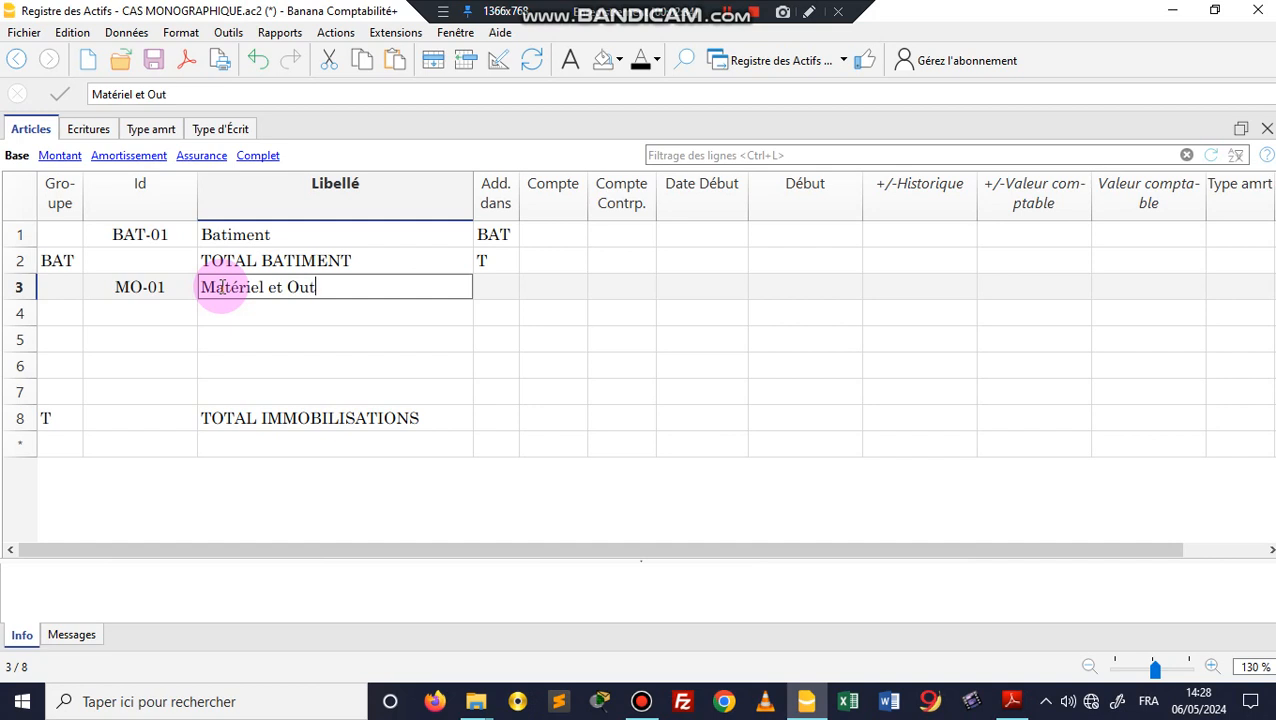
pyautogui.write('illage')
pyautogui.click(497, 295)
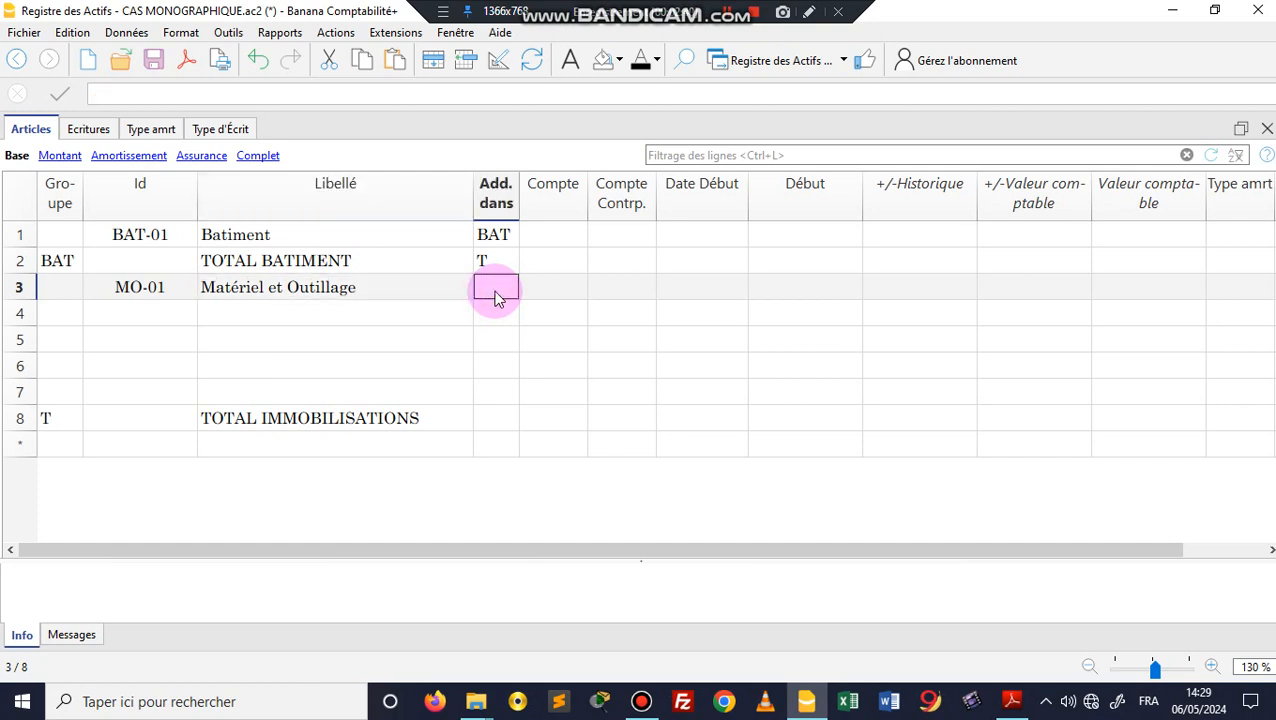
# Step: Create group MO in the row below item MO-01 and describe it as "Total Matériel et Outillage"
pyautogui.click(53, 315)
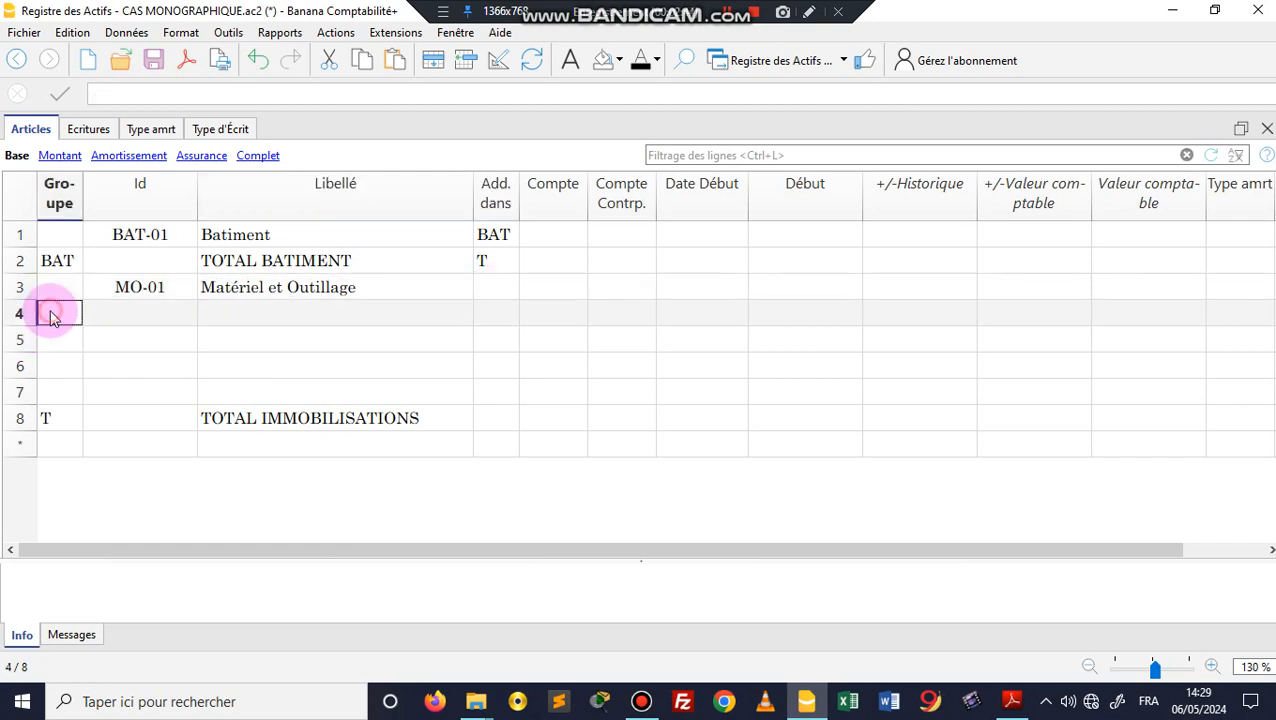
pyautogui.write('MO')
pyautogui.press('Return')
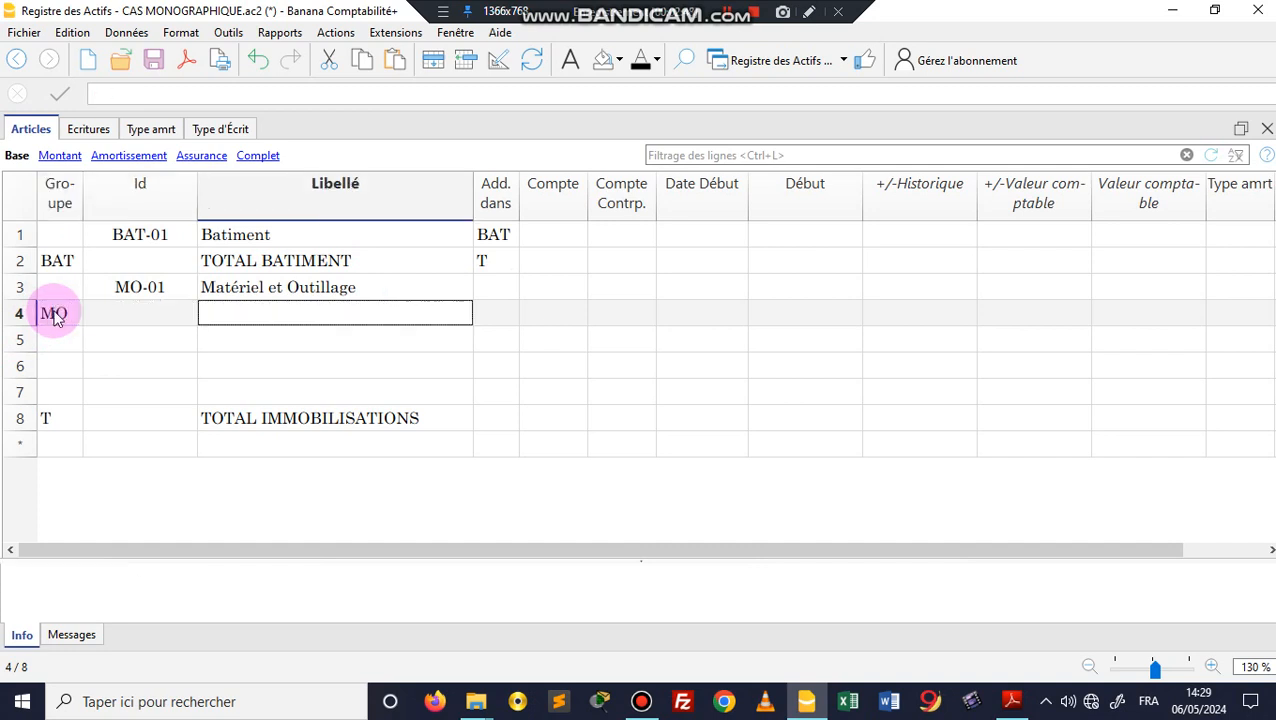
pyautogui.write('Tota')
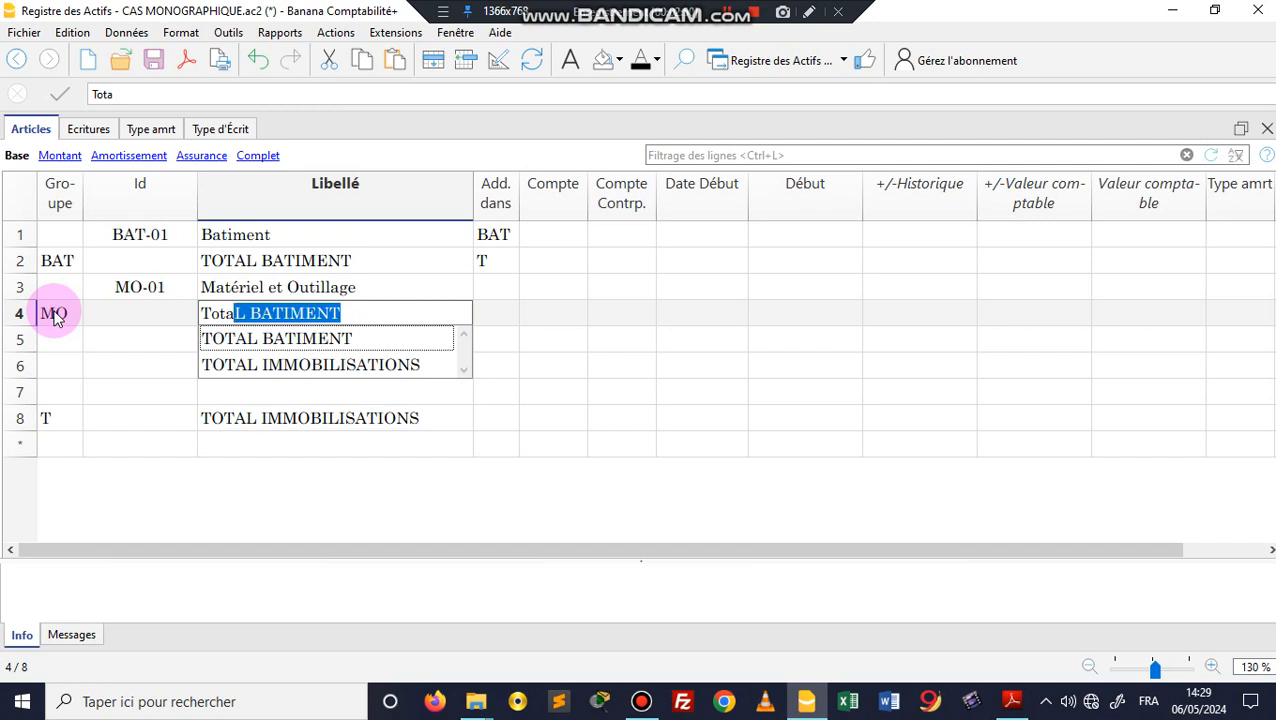
pyautogui.write('l M')
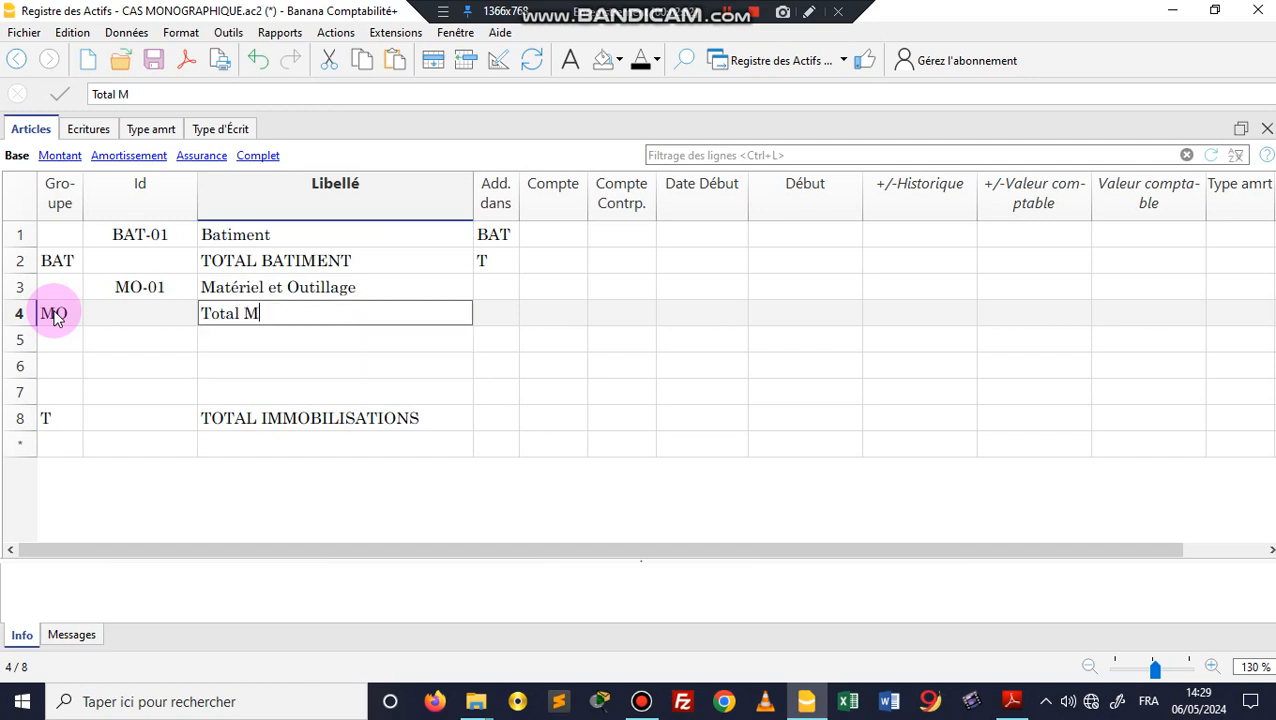
pyautogui.write('atériel et Outillla')
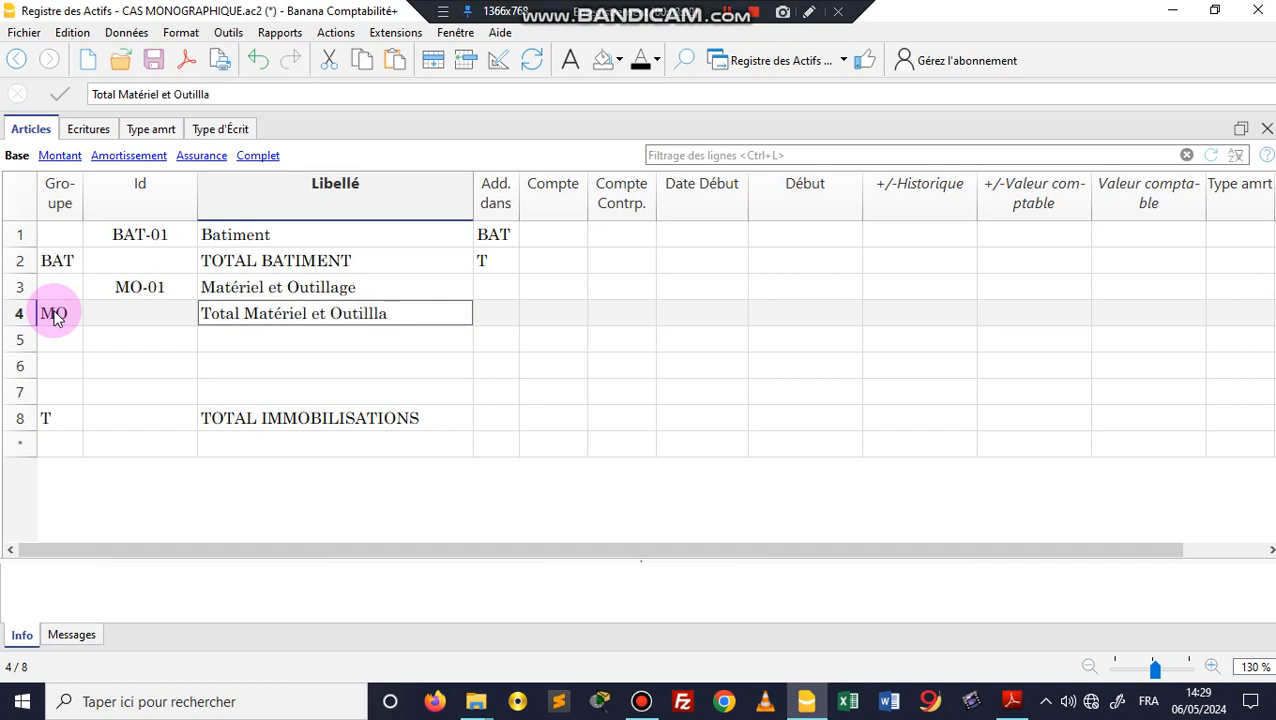
pyautogui.press('BackSpace')
pyautogui.press('BackSpace')
pyautogui.press('BackSpace')
pyautogui.write('a')
pyautogui.press('BackSpace')
pyautogui.write('lage')
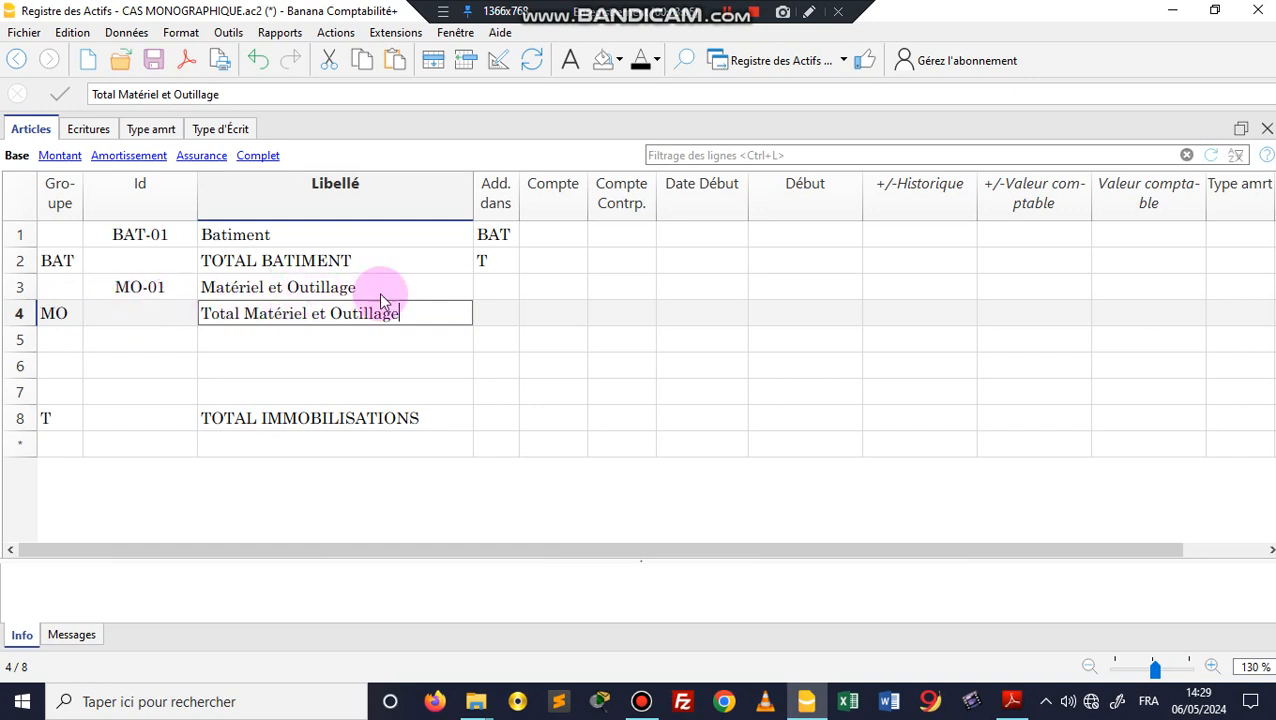
# Step: Have item MO-01 added into group MO and the MO total row added into group T
pyautogui.click(480, 287)
pyautogui.click(480, 287)
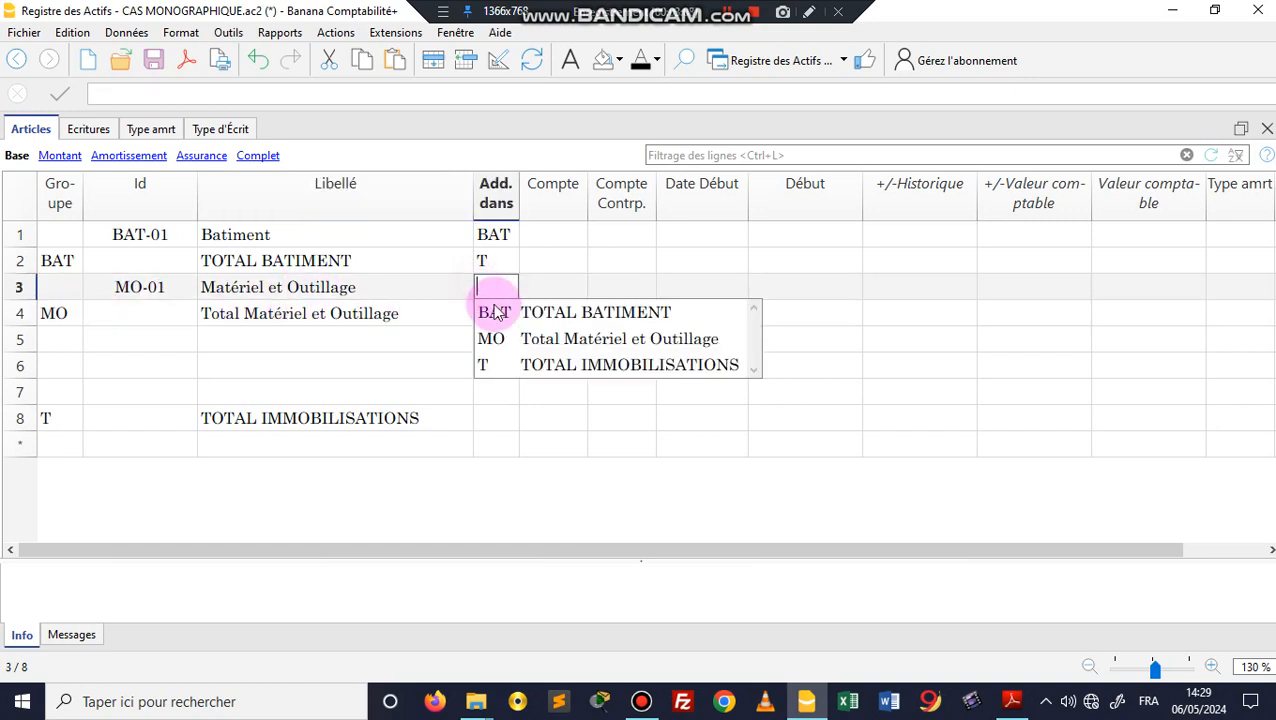
pyautogui.click(507, 341)
pyautogui.click(486, 313)
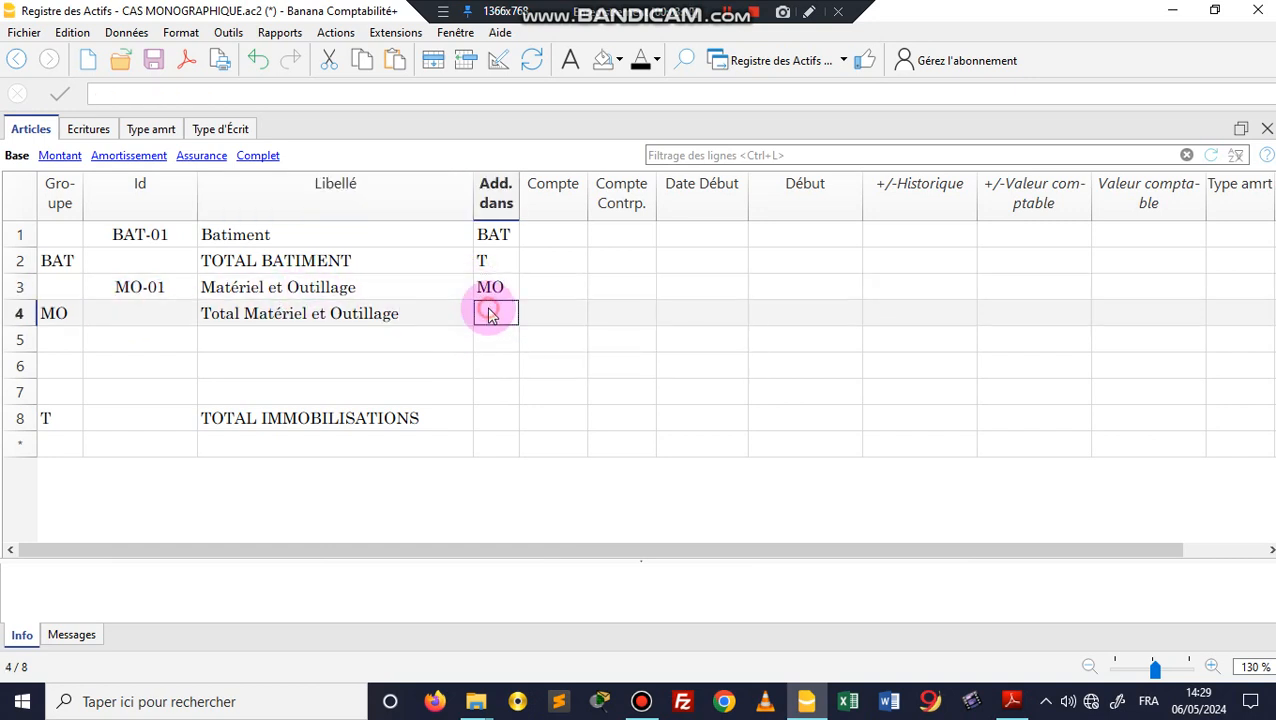
pyautogui.click(490, 313)
pyautogui.click(515, 393)
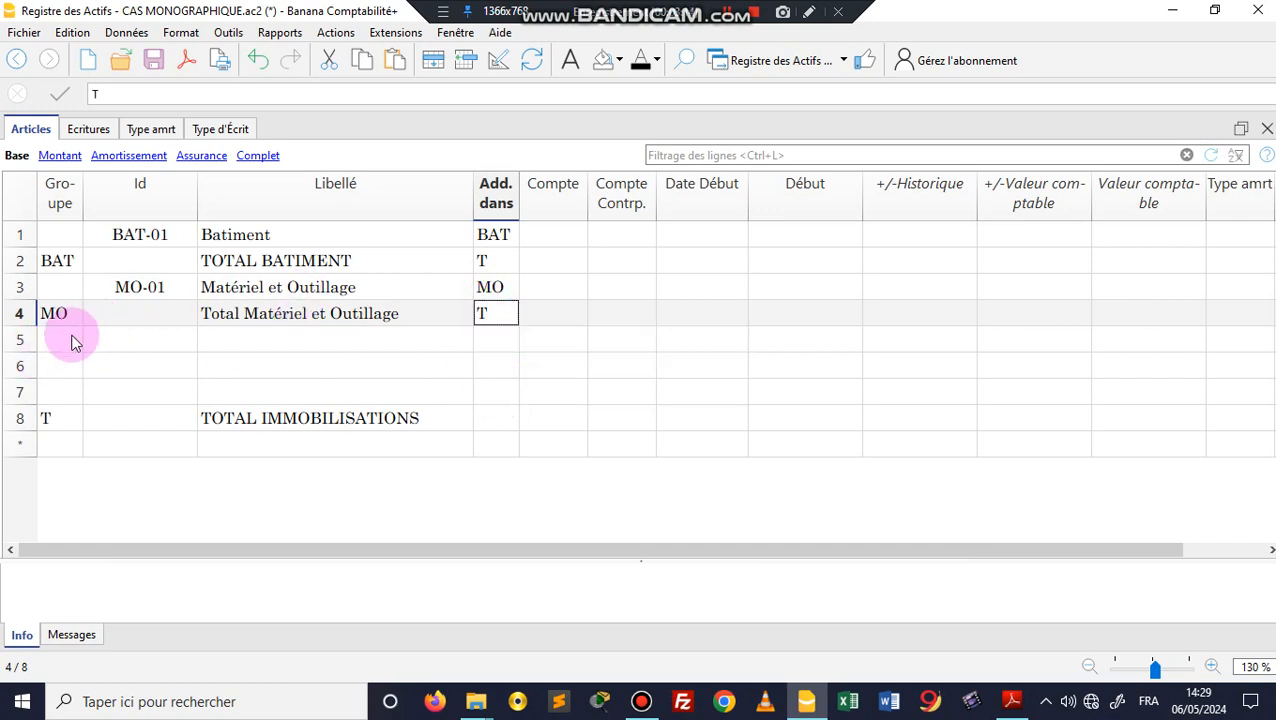
pyautogui.click(55, 420)
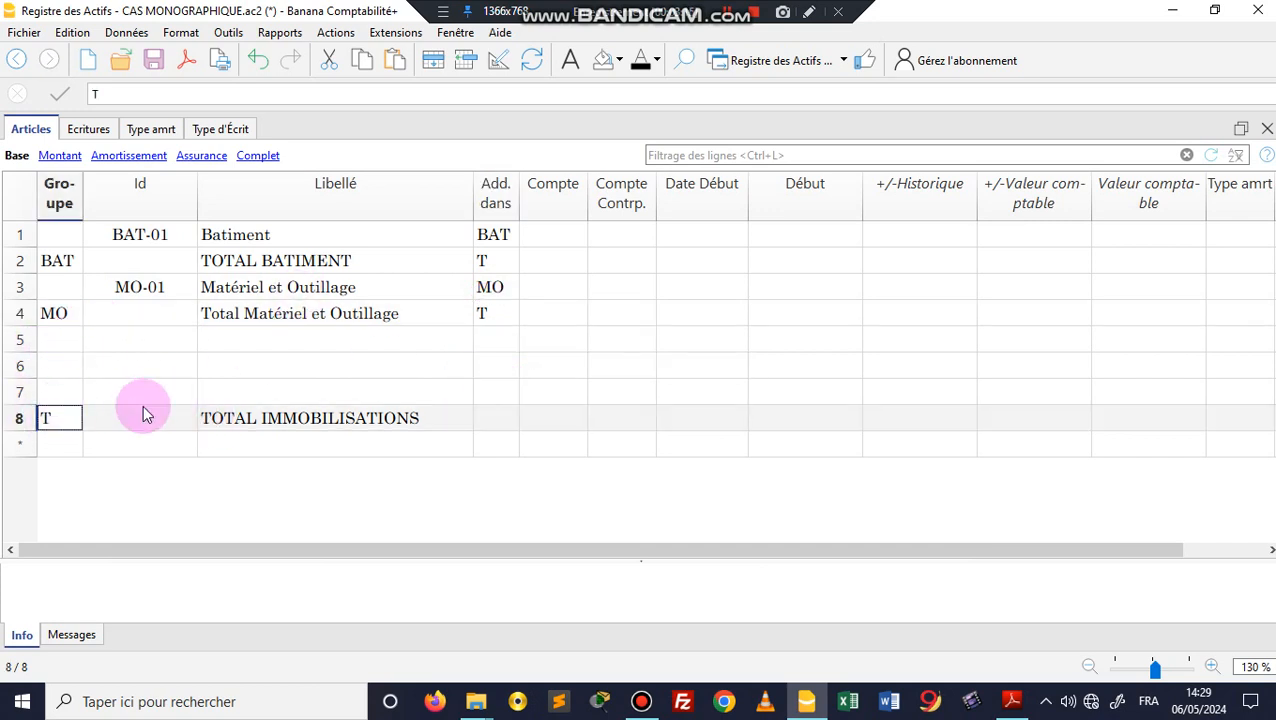
# Step: Switch to the exercise PDF in Adobe Reader, check the opening assets listed at 1 January 2023, and return to the asset register
pyautogui.click(117, 336)
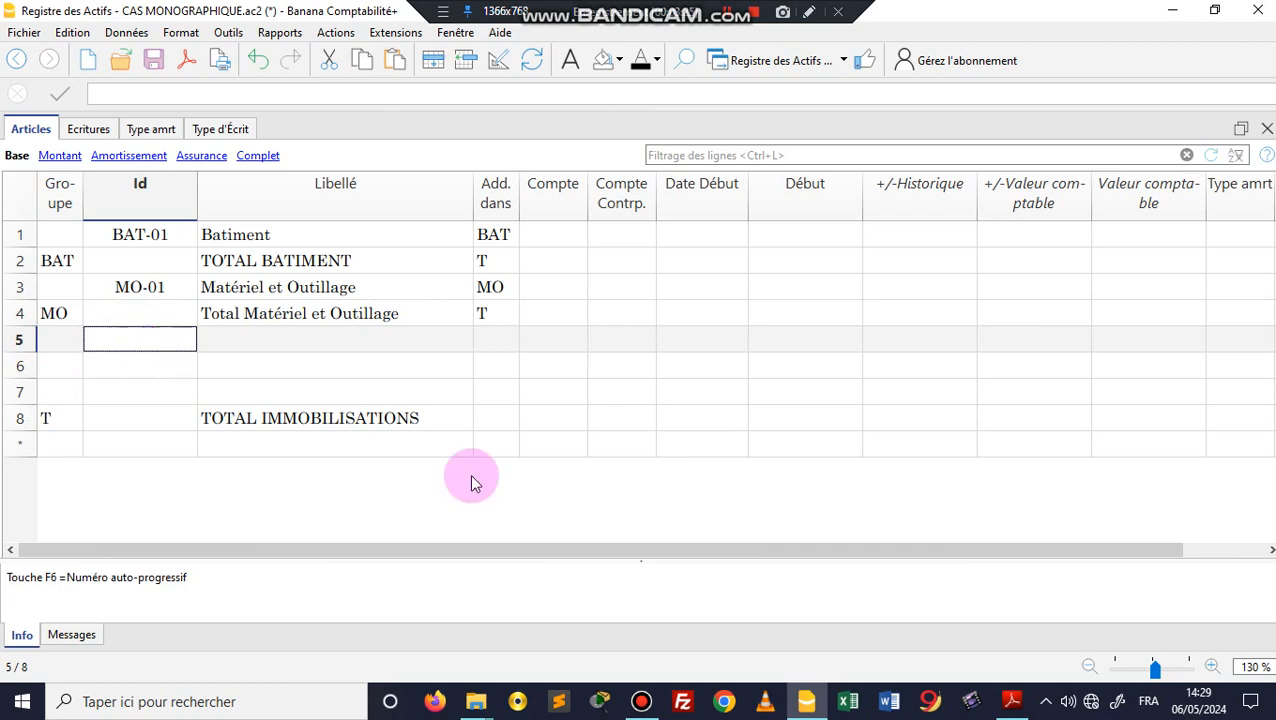
pyautogui.click(1010, 702)
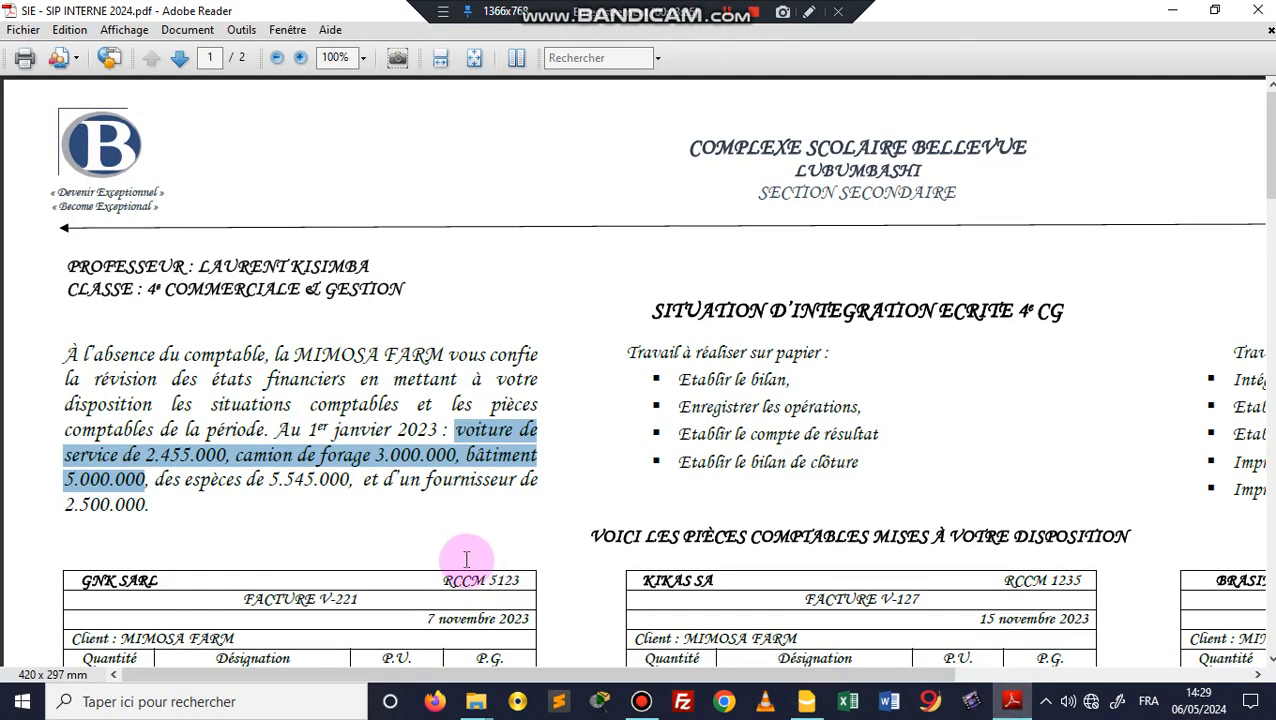
pyautogui.click(465, 437)
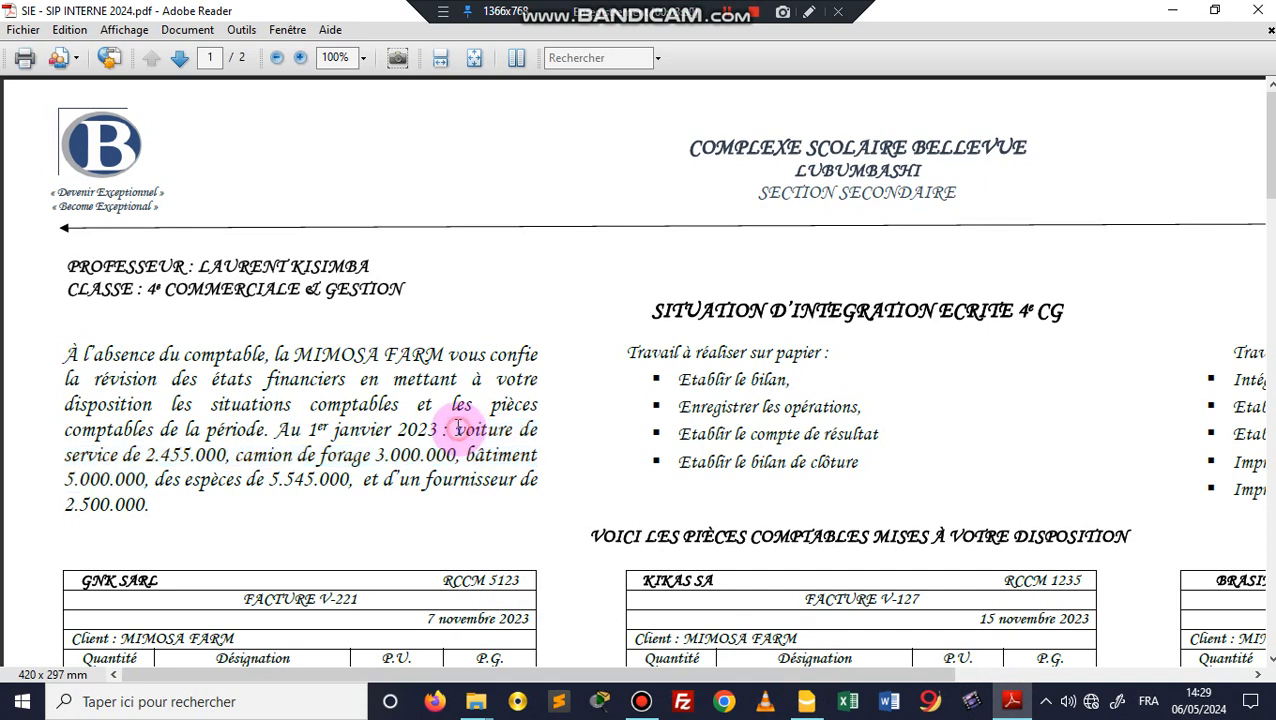
pyautogui.moveTo(456, 429); pyautogui.dragTo(472, 462)
pyautogui.click(470, 461)
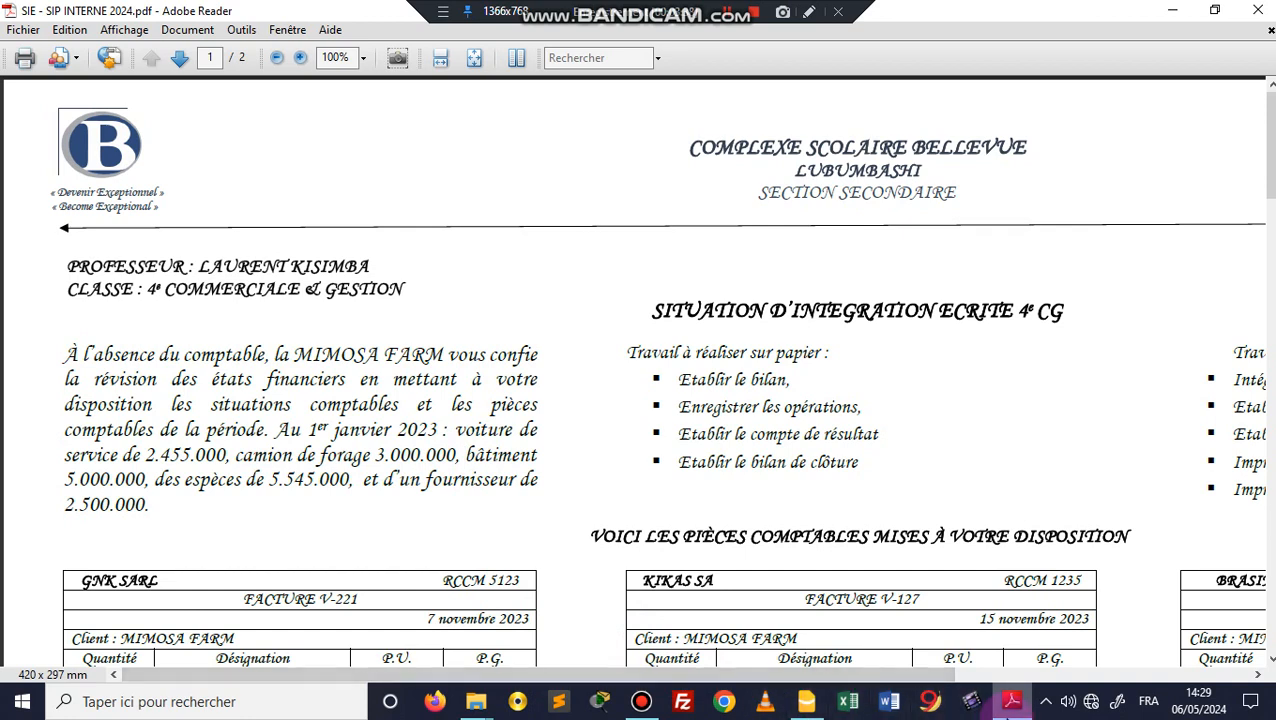
pyautogui.click(1010, 705)
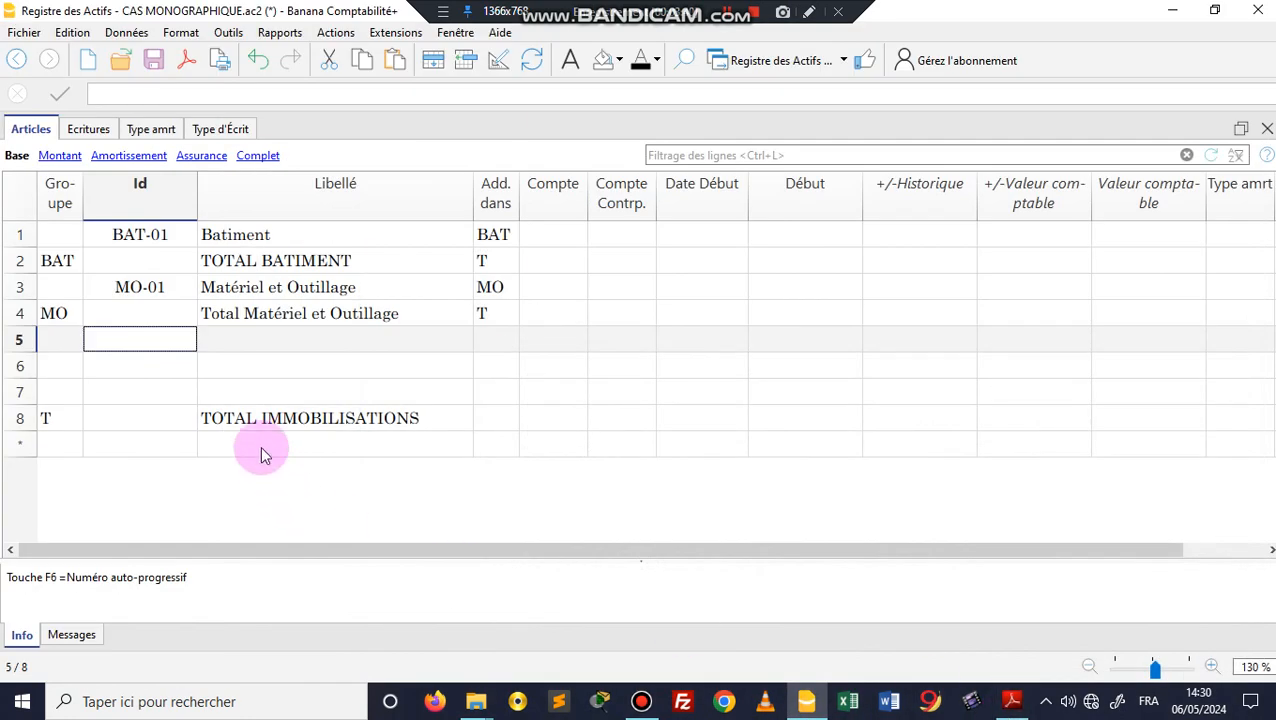
# Step: Create an asset item with id MT-01 in the row below the MO group
pyautogui.click(160, 358)
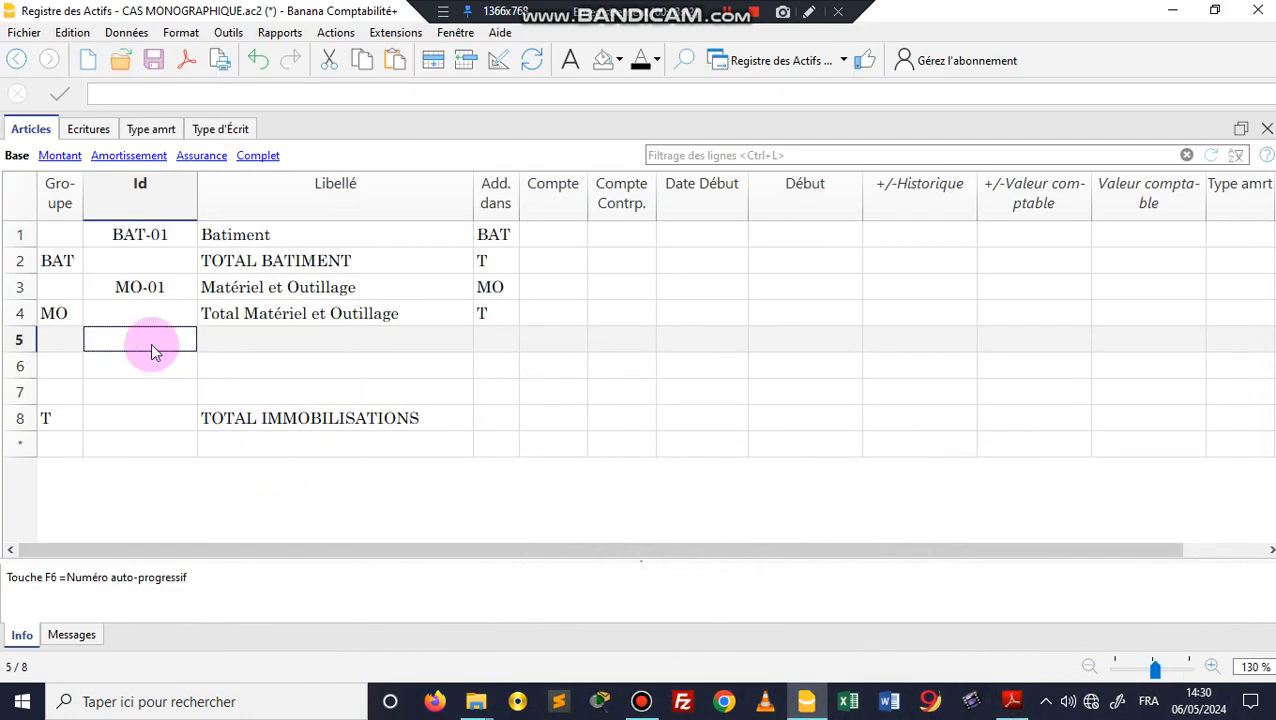
pyautogui.write('m')
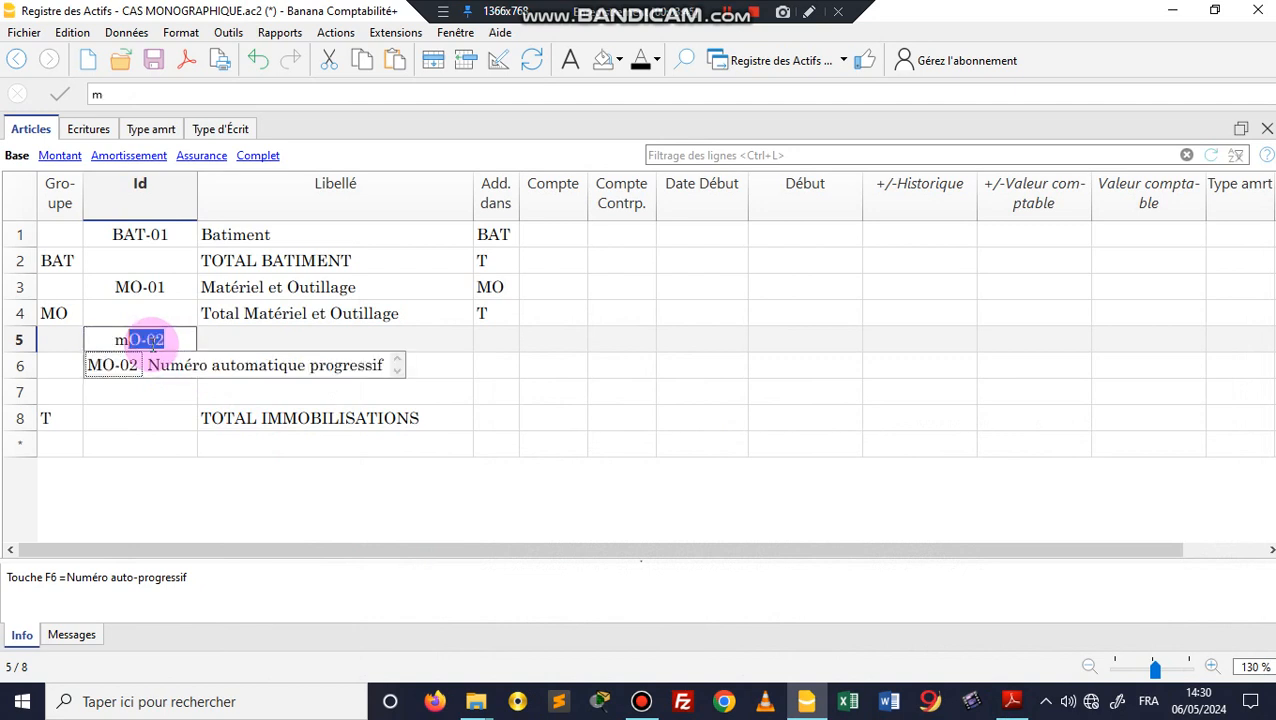
pyautogui.press('BackSpace')
pyautogui.press('BackSpace')
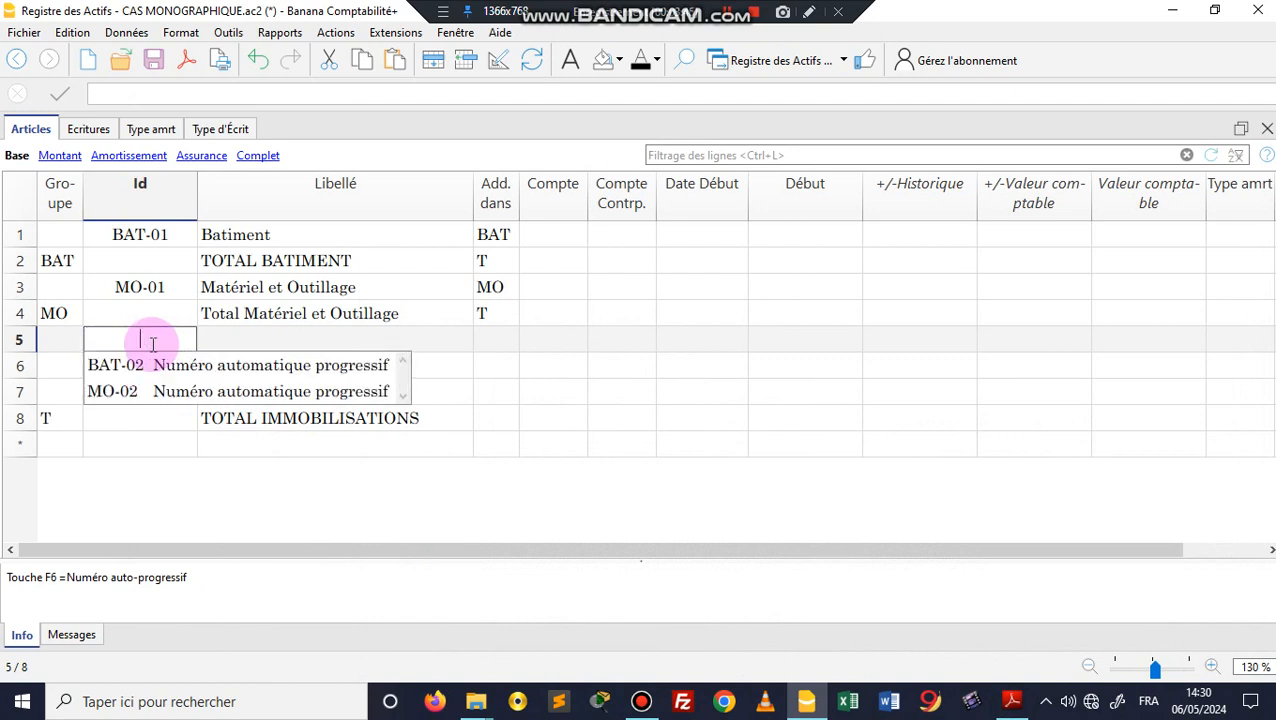
pyautogui.write('MT-')
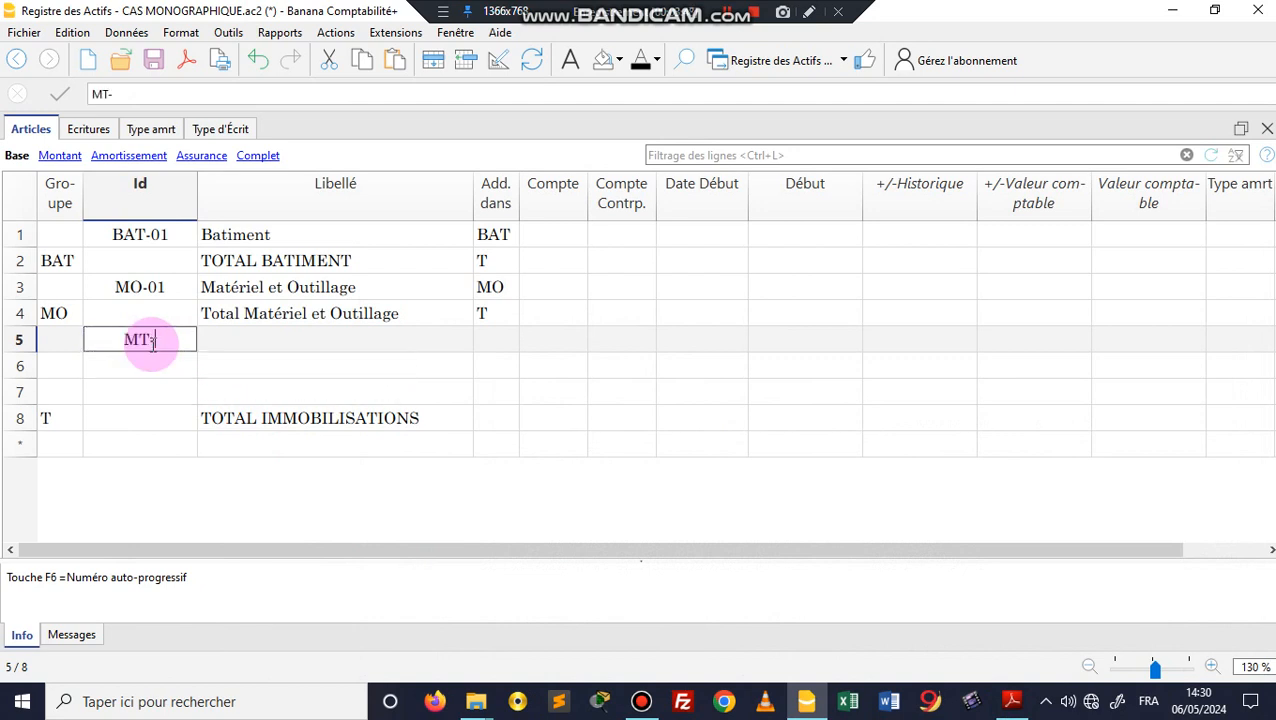
pyautogui.write('01')
pyautogui.press('Return')
# Step: Give item MT-01 the description "Matériel de transport"
pyautogui.write('Maté')
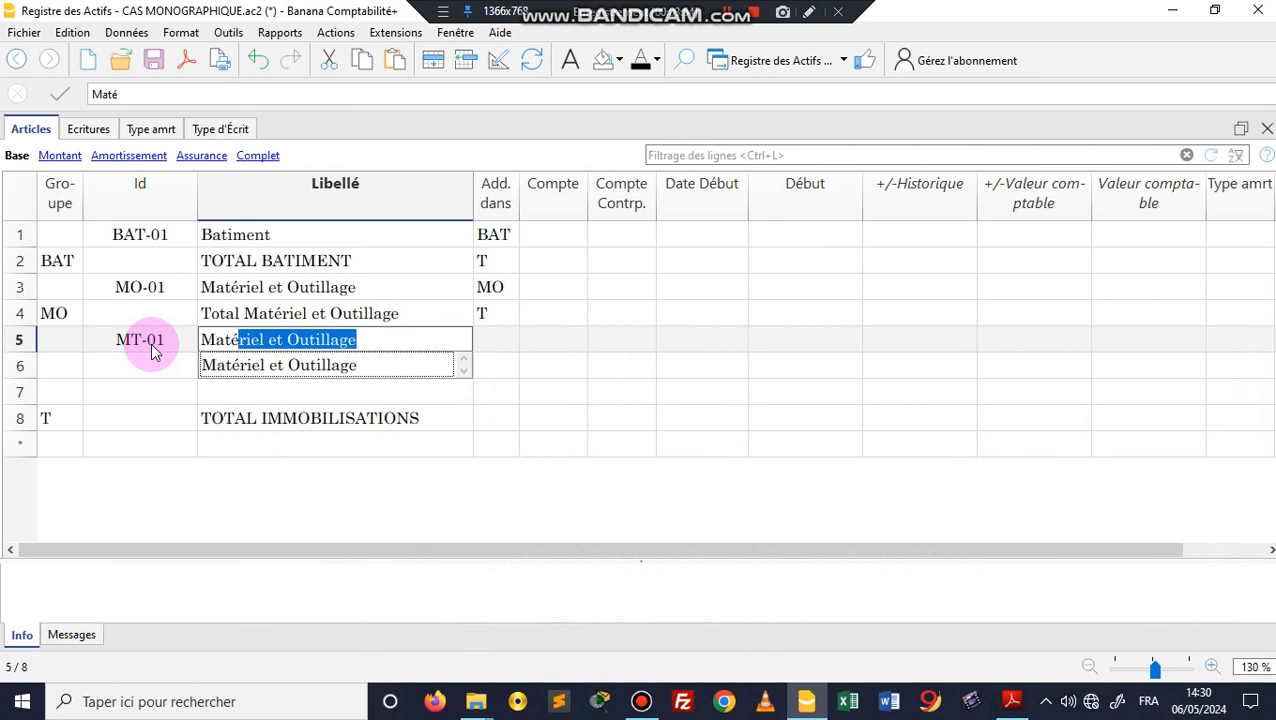
pyautogui.write('e')
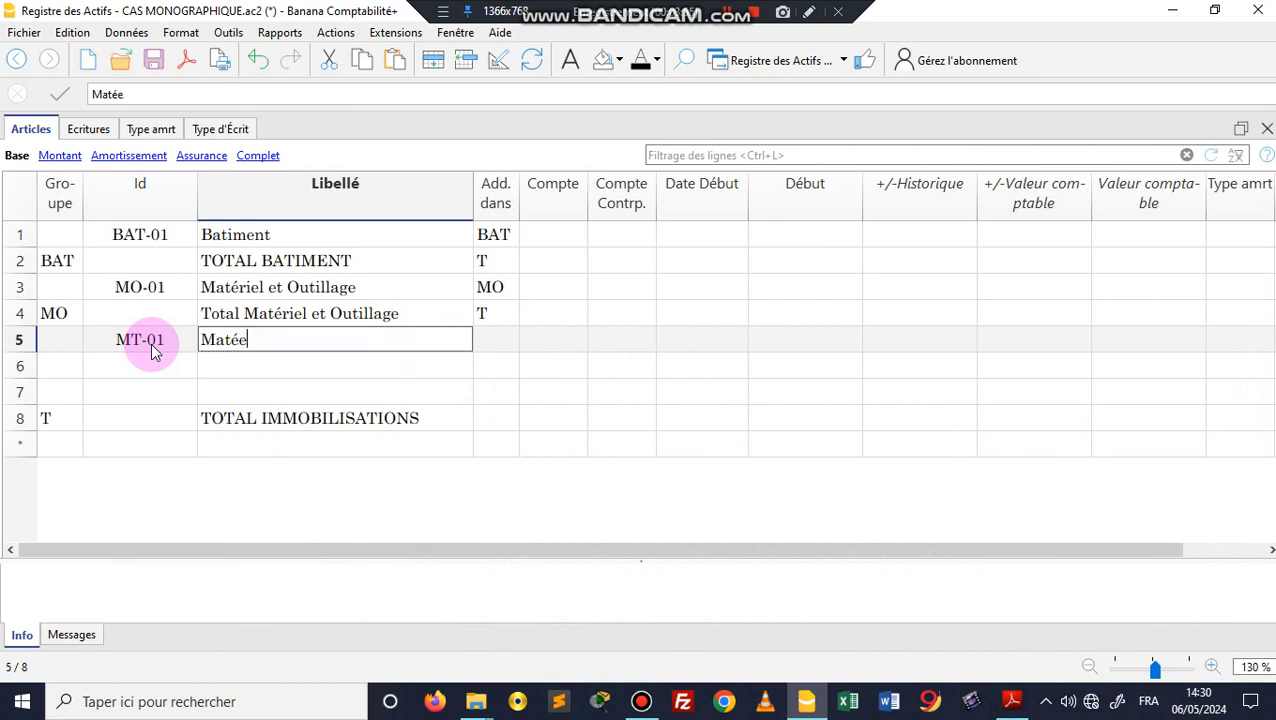
pyautogui.press('BackSpace')
pyautogui.write('riel de tra')
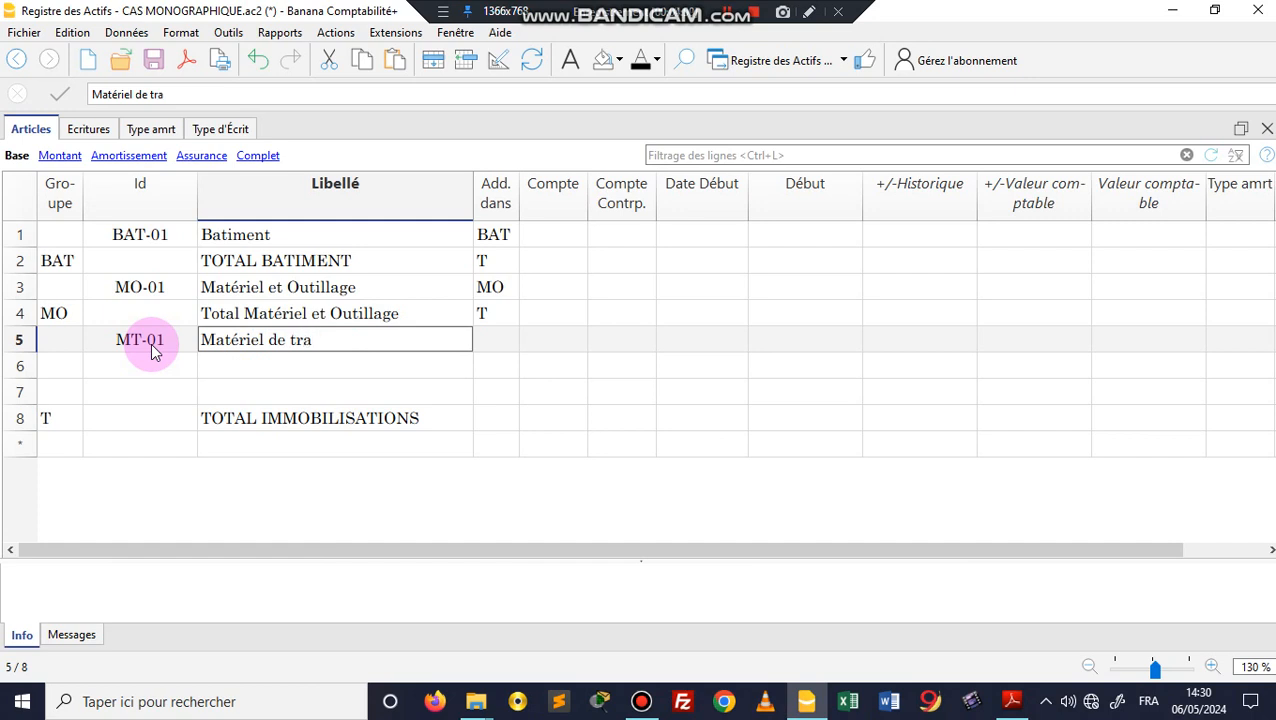
pyautogui.write('nsport')
pyautogui.press('Tab')
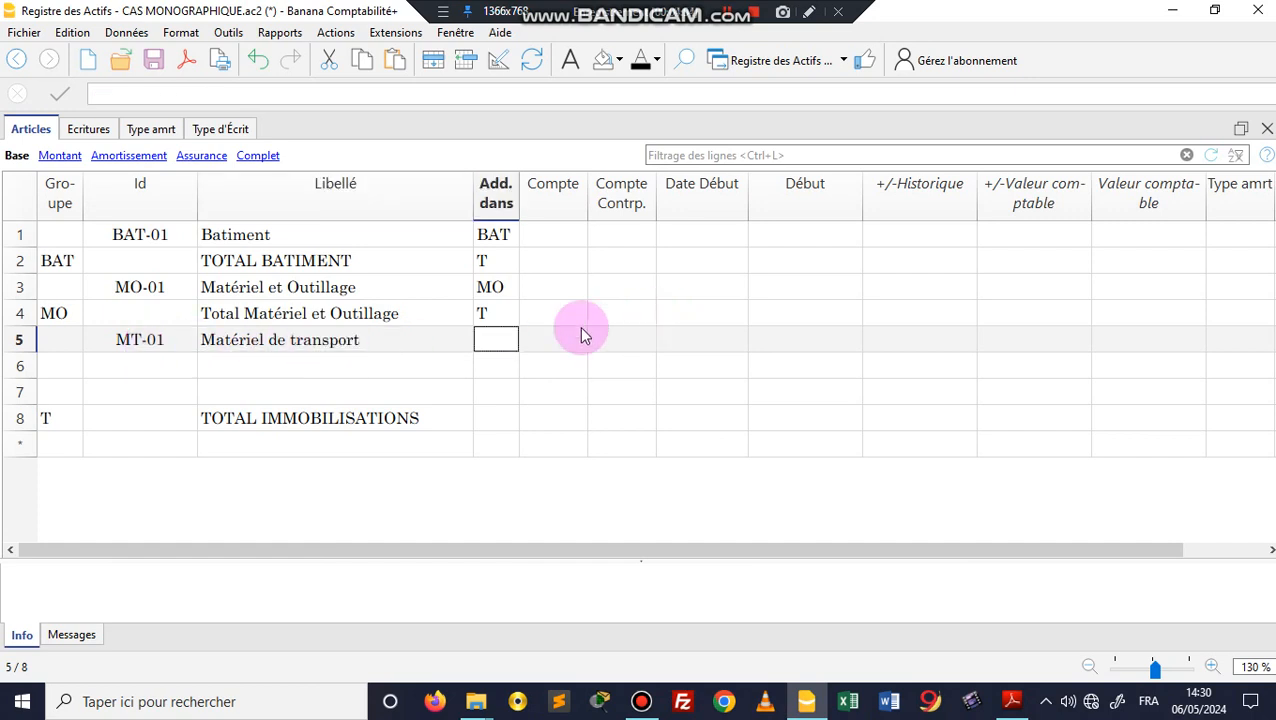
# Step: Create group MT in the row below item MT-01
pyautogui.click(50, 367)
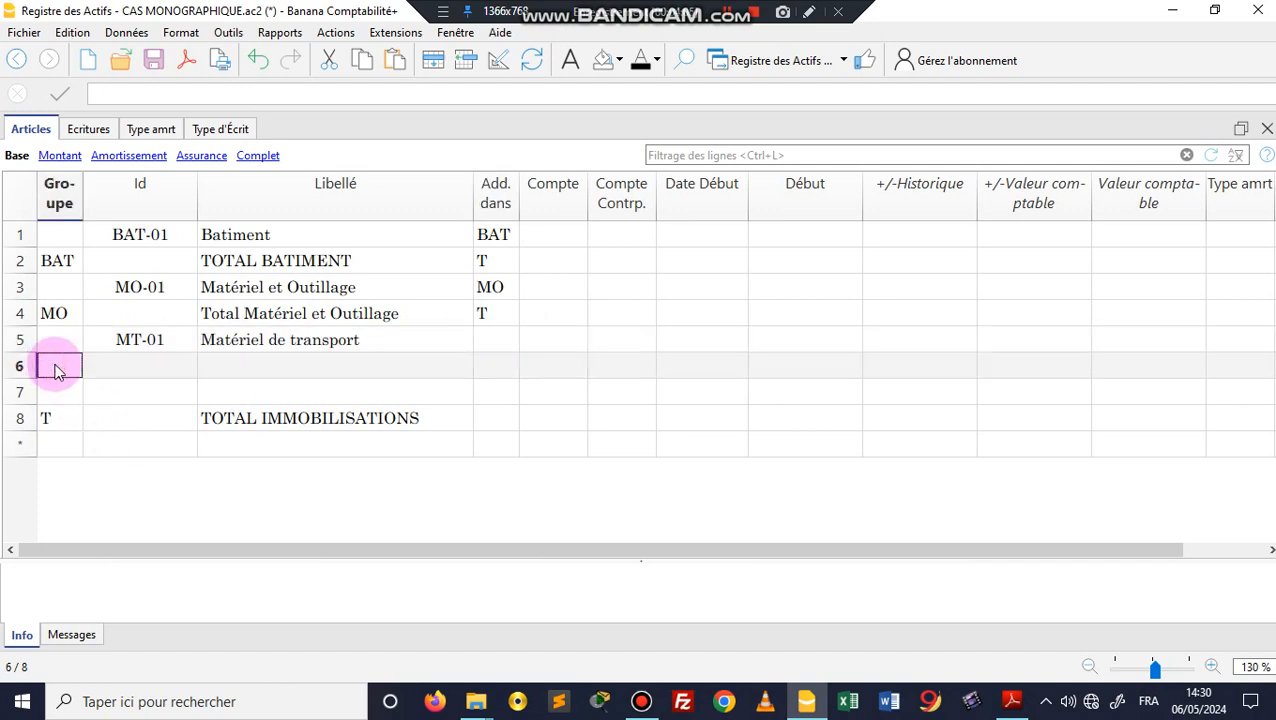
pyautogui.write('m')
pyautogui.press('BackSpace')
pyautogui.press('BackSpace')
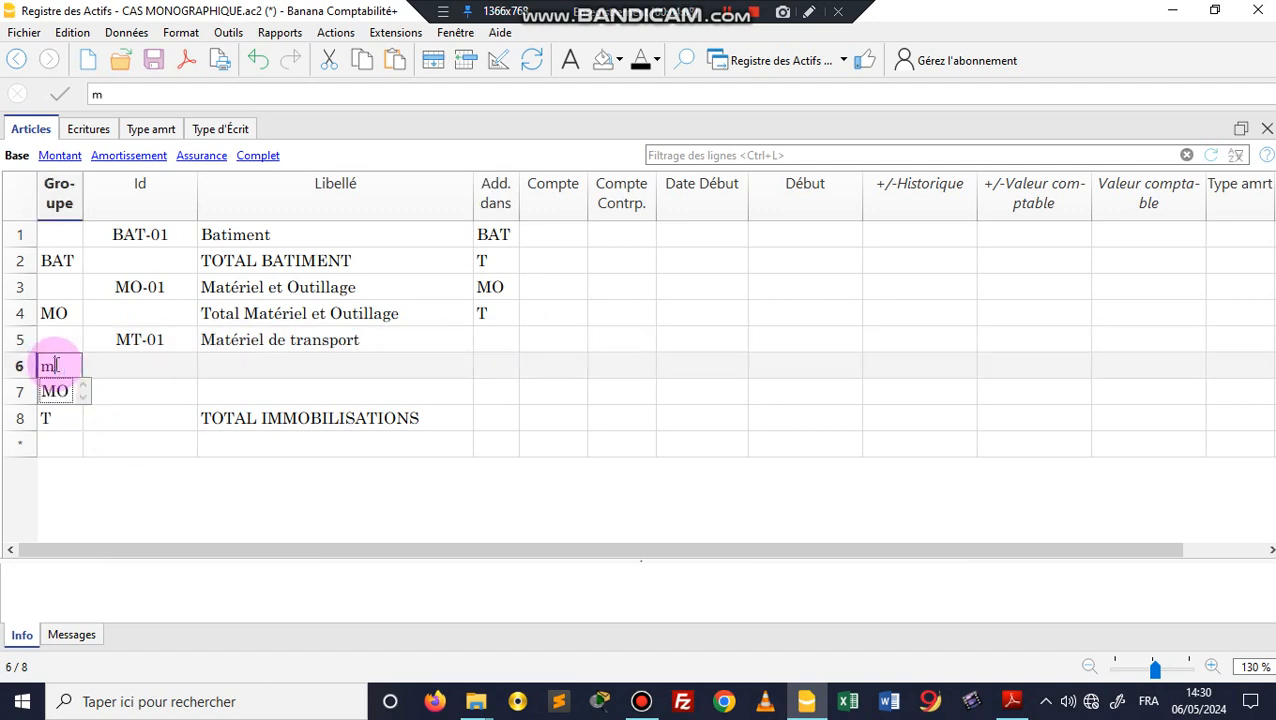
pyautogui.write('MT')
pyautogui.press('Tab')
pyautogui.press('Tab')
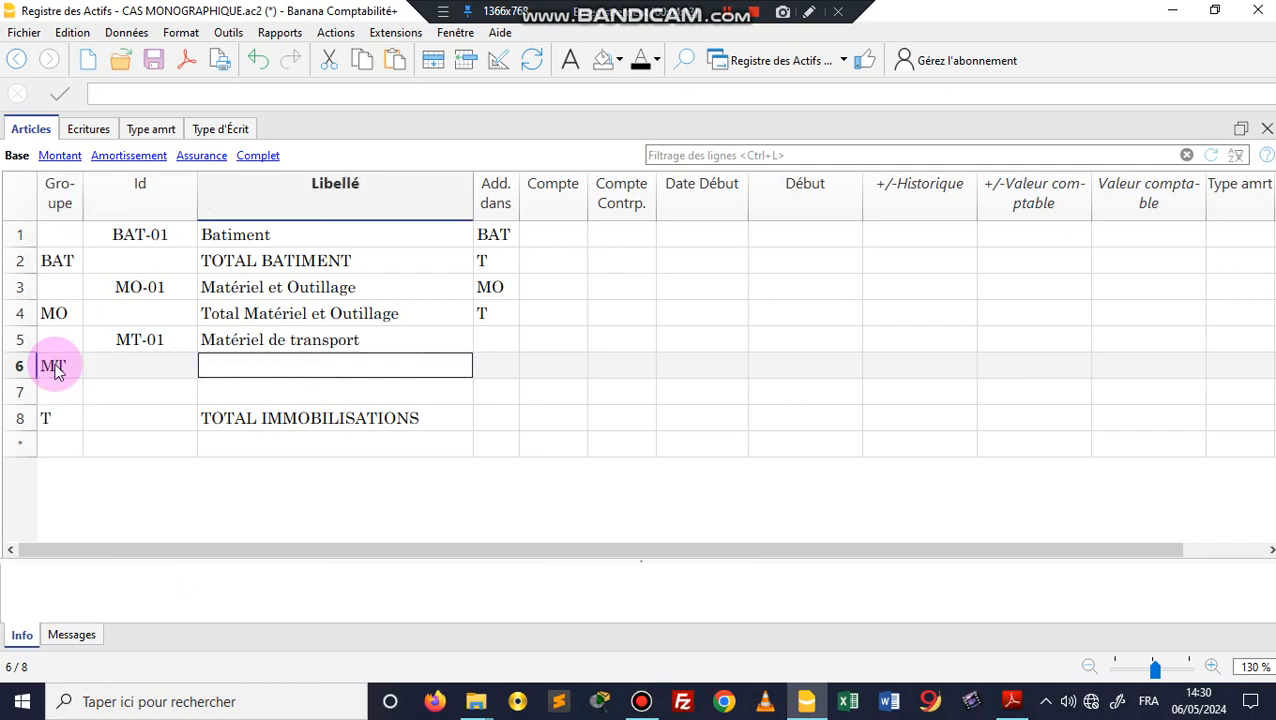
# Step: Fill in group MT's description with the suggested text "Total Matériel et Outillage"
pyautogui.write('T')
pyautogui.press('Tab')
pyautogui.write('O')
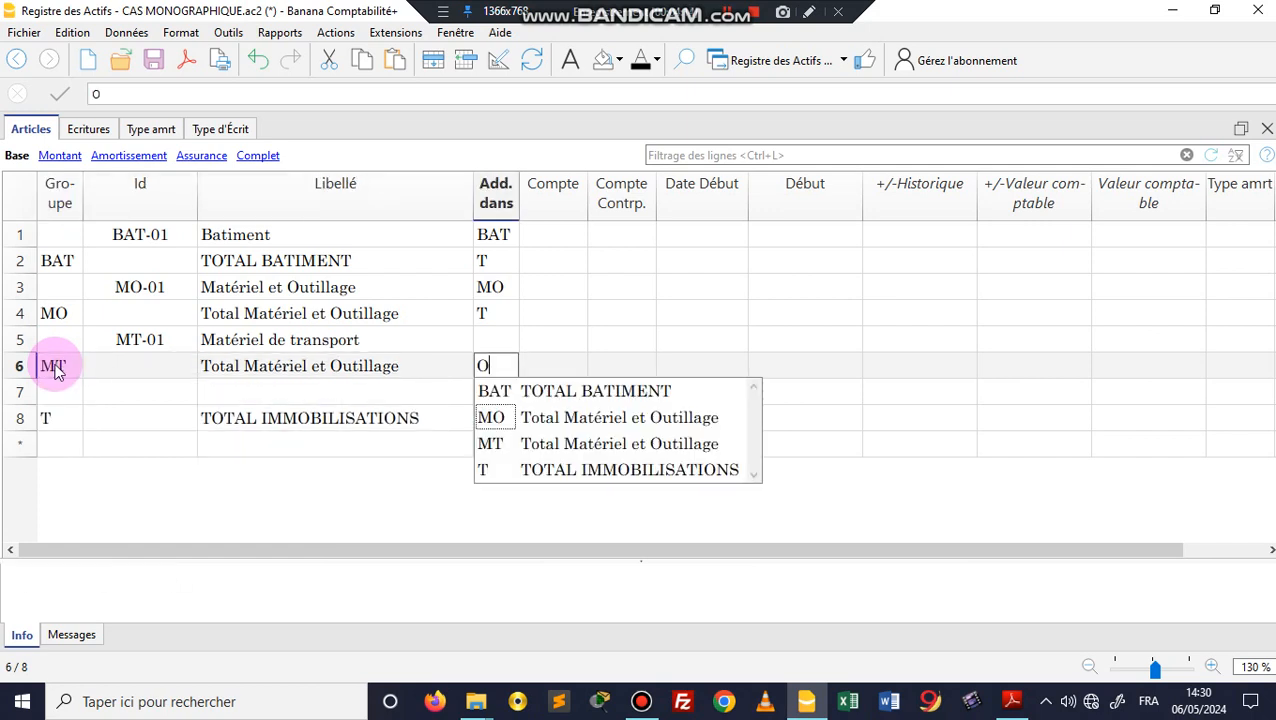
pyautogui.write('TAL')
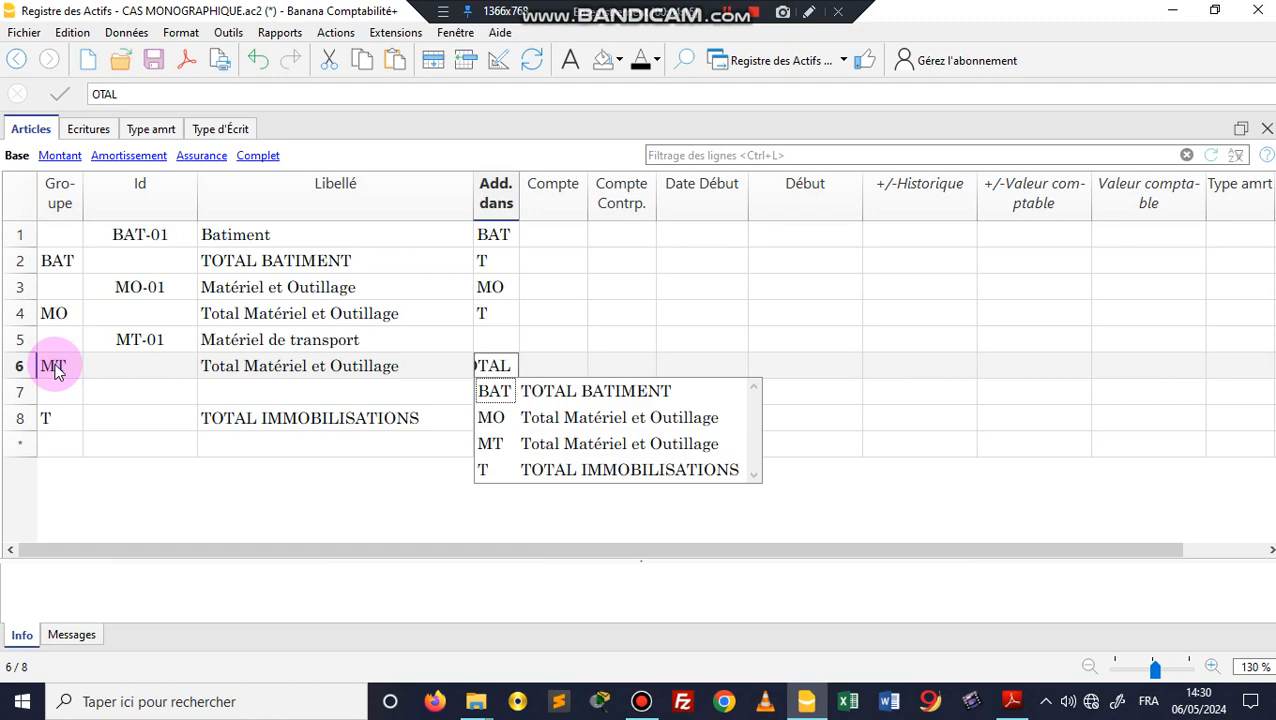
pyautogui.click(368, 369)
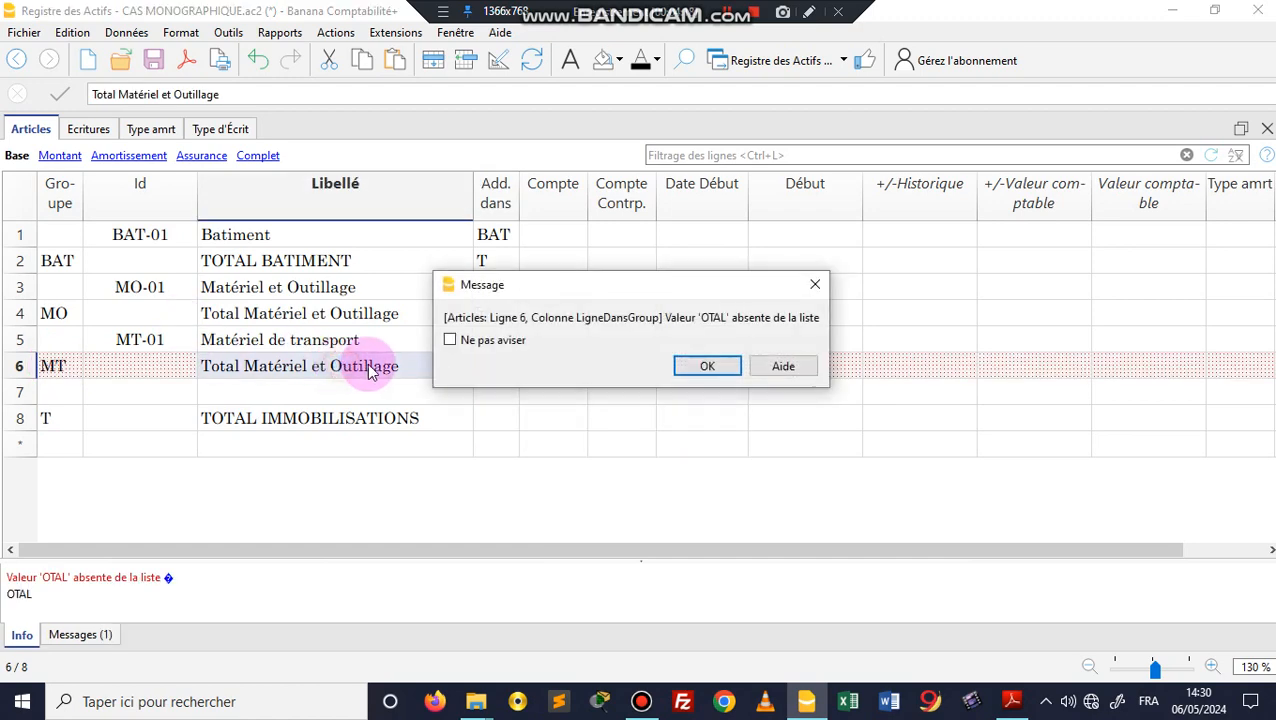
pyautogui.click(813, 285)
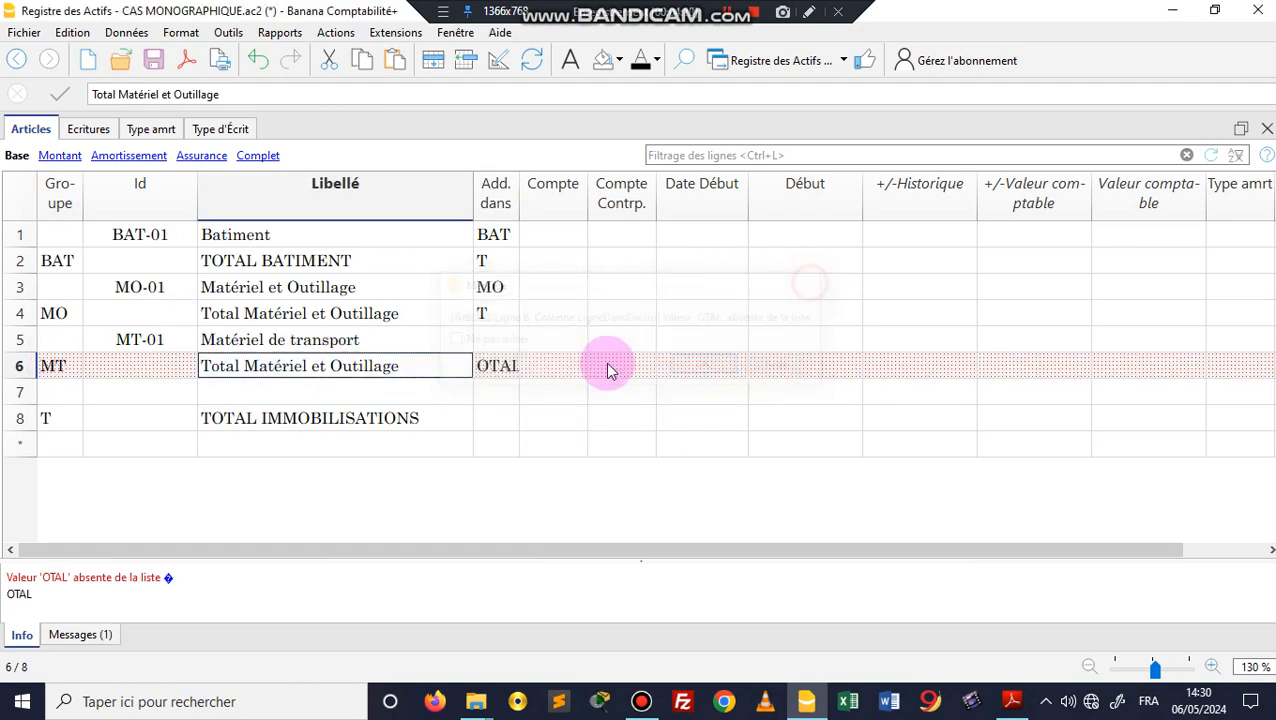
pyautogui.click(500, 366)
pyautogui.press('Delete')
# Step: Change group MT's description to "Total Matériel de Transport"
pyautogui.doubleClick(388, 360)
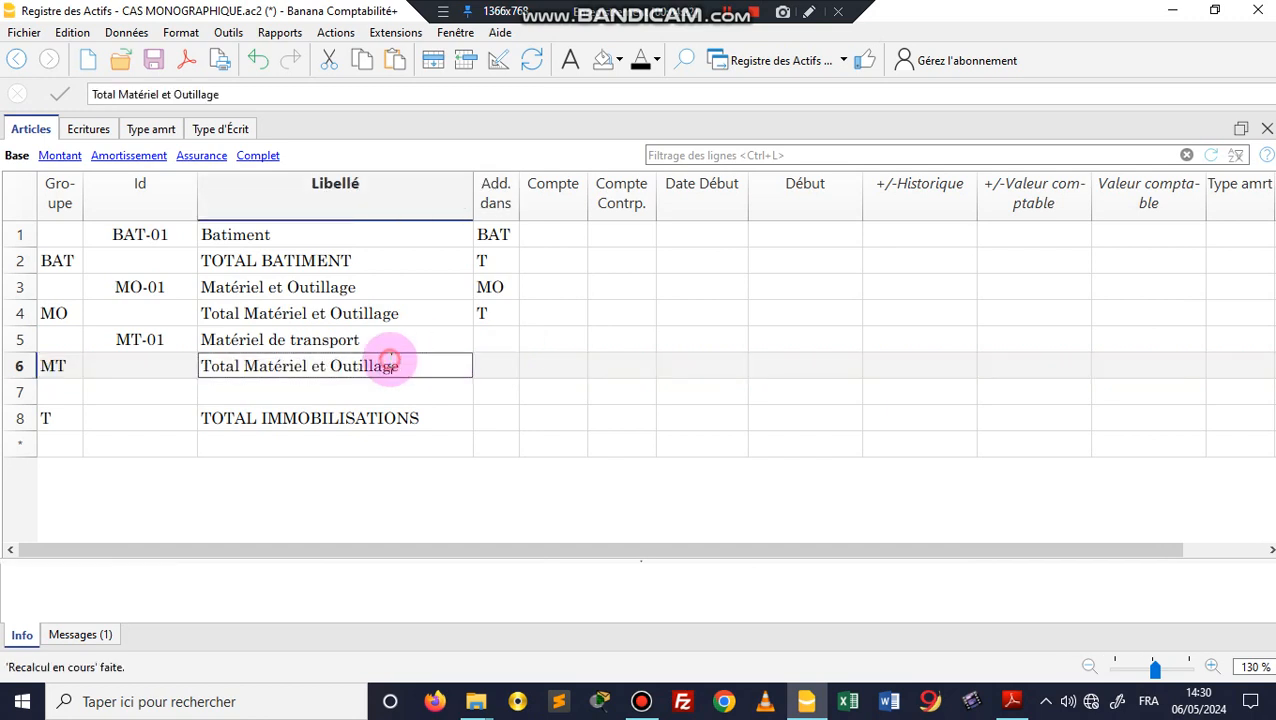
pyautogui.moveTo(401, 366); pyautogui.dragTo(313, 367)
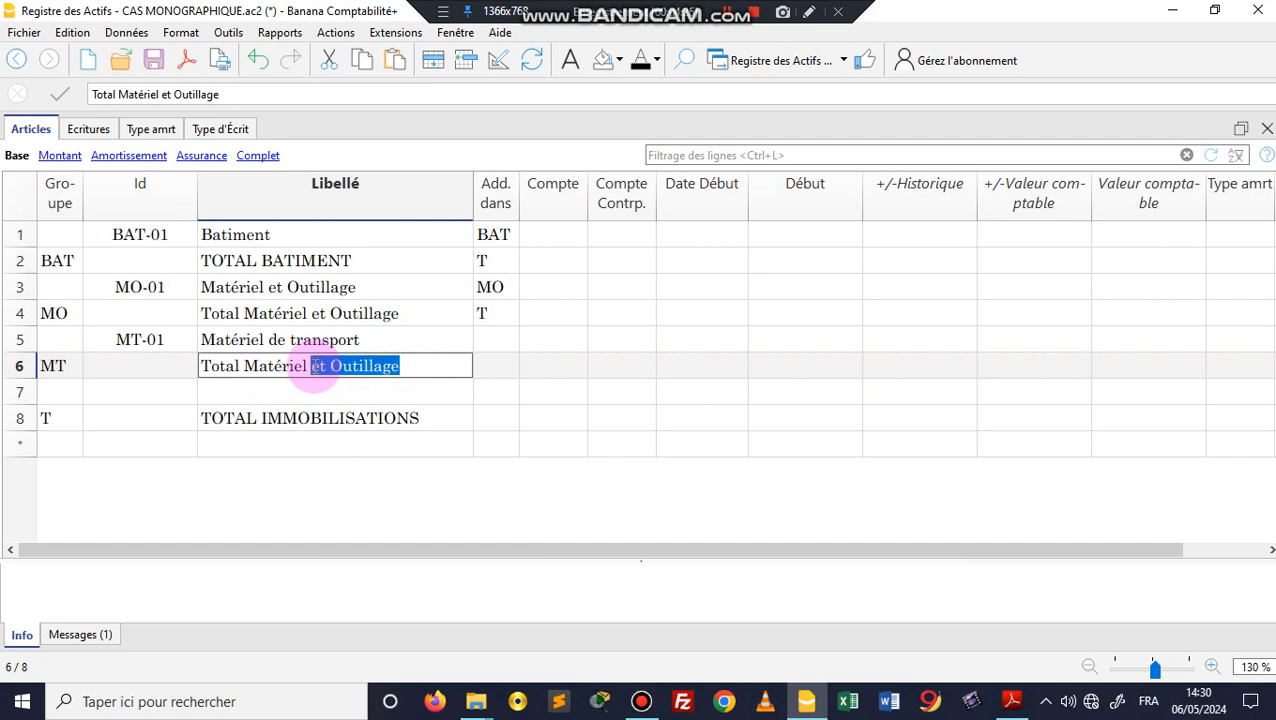
pyautogui.write('DE')
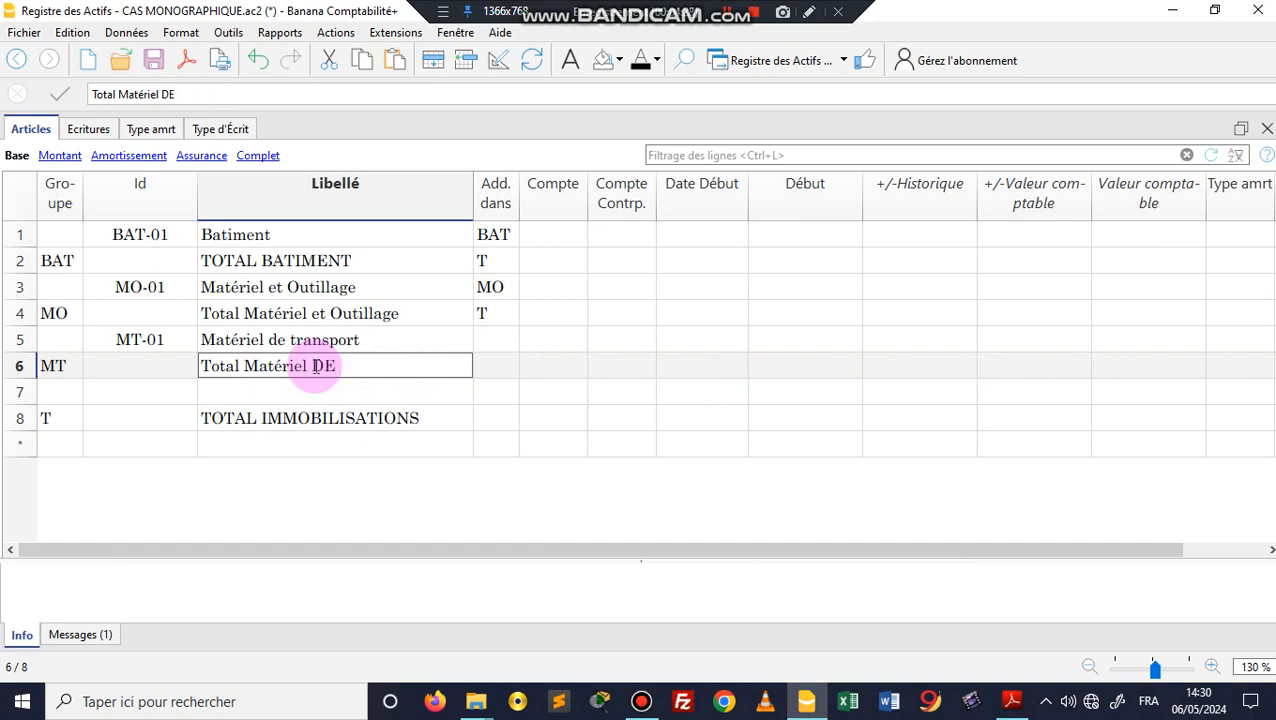
pyautogui.press('BackSpace')
pyautogui.press('BackSpace')
pyautogui.write('de Transport')
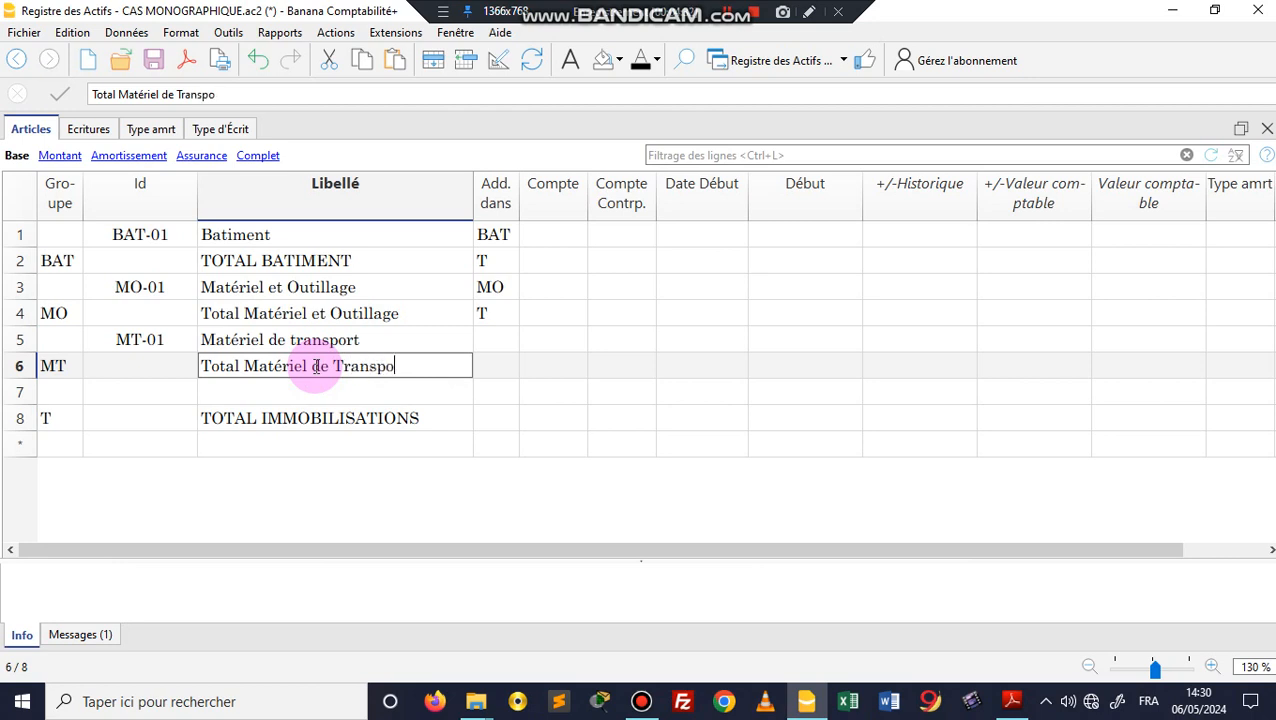
# Step: Add item MT-01 into group MT, and add group MT into the overall total T
pyautogui.click(501, 339)
pyautogui.click(501, 339)
pyautogui.click(495, 417)
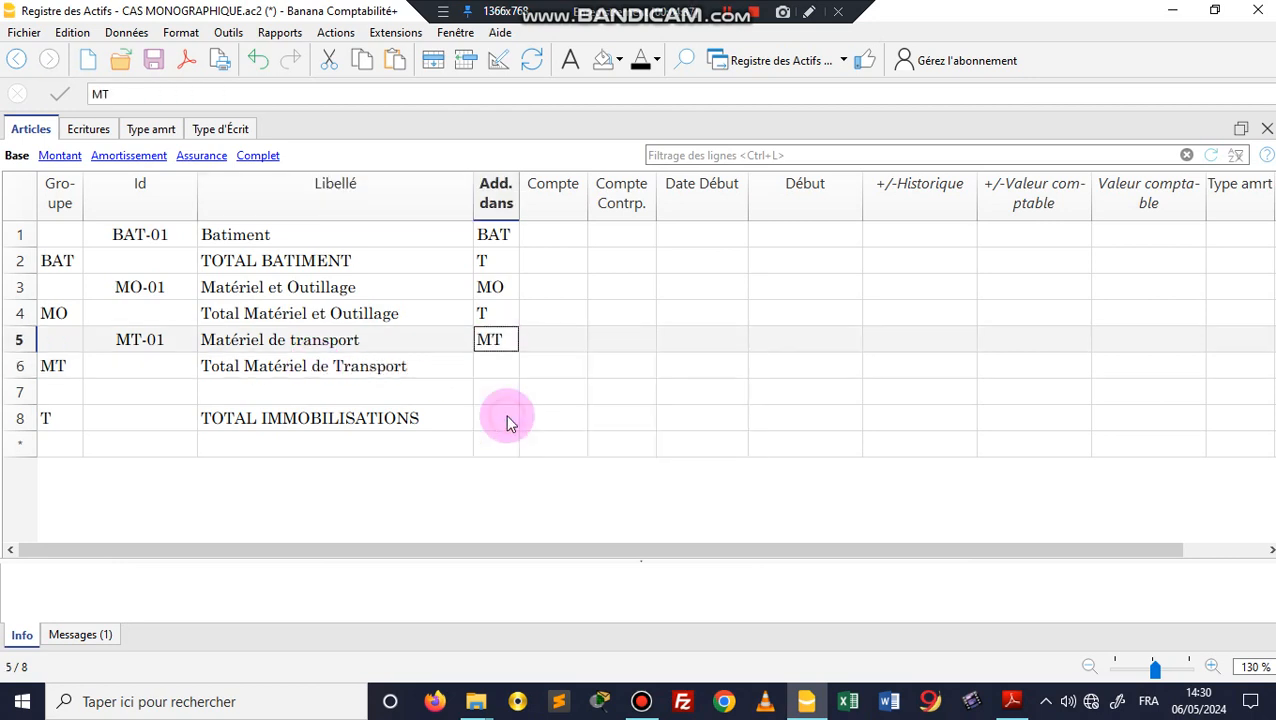
pyautogui.doubleClick(490, 366)
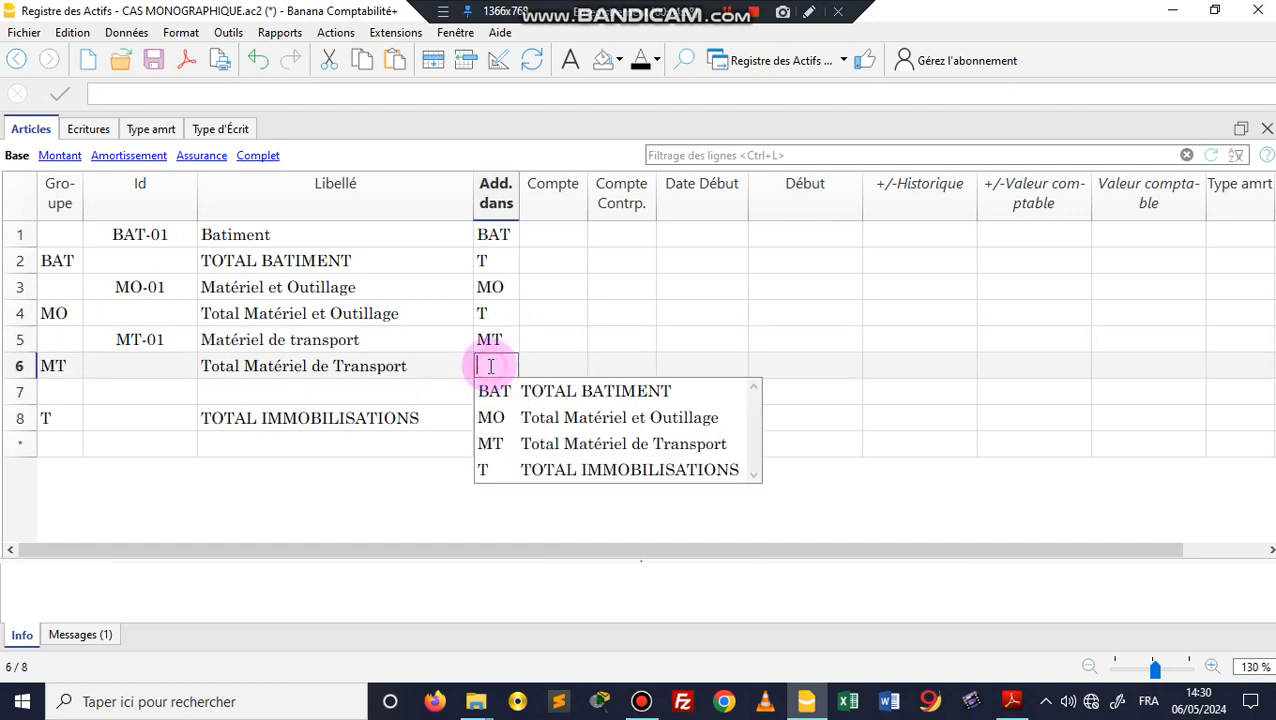
pyautogui.click(527, 471)
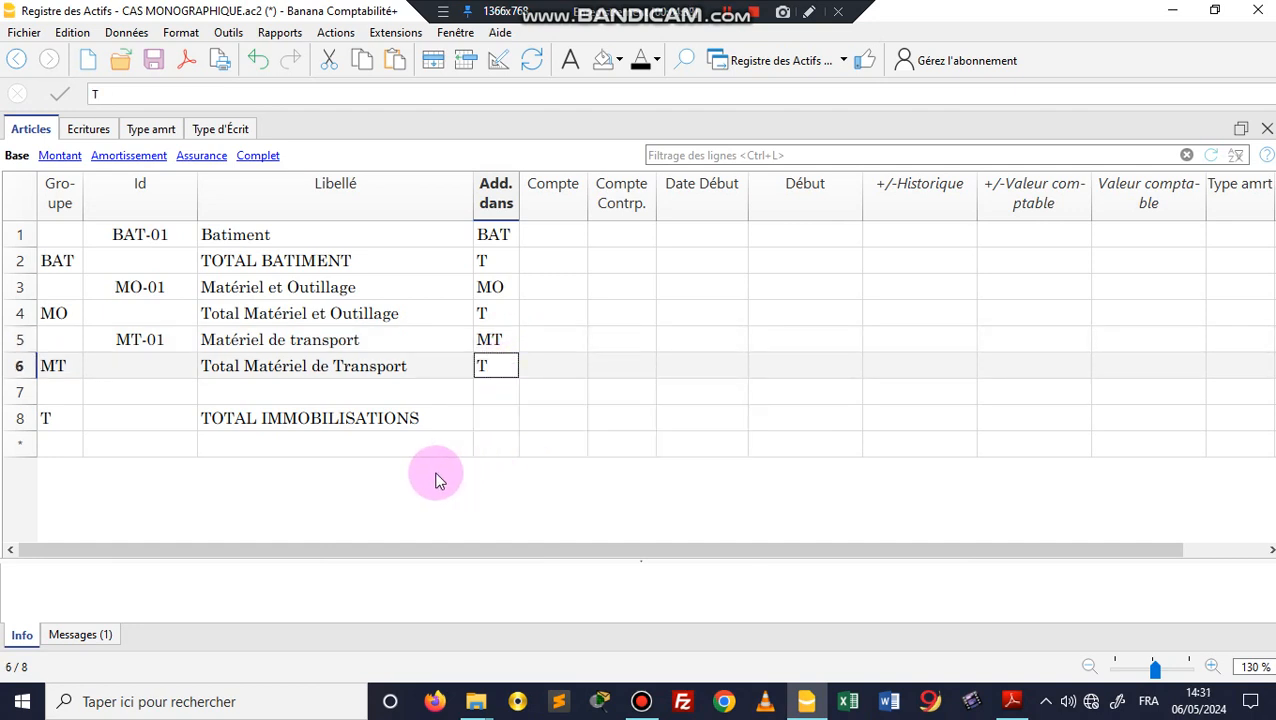
# Step: Delete the empty row above TOTAL IMMOBILISATIONS and save the register
pyautogui.click(8, 392)
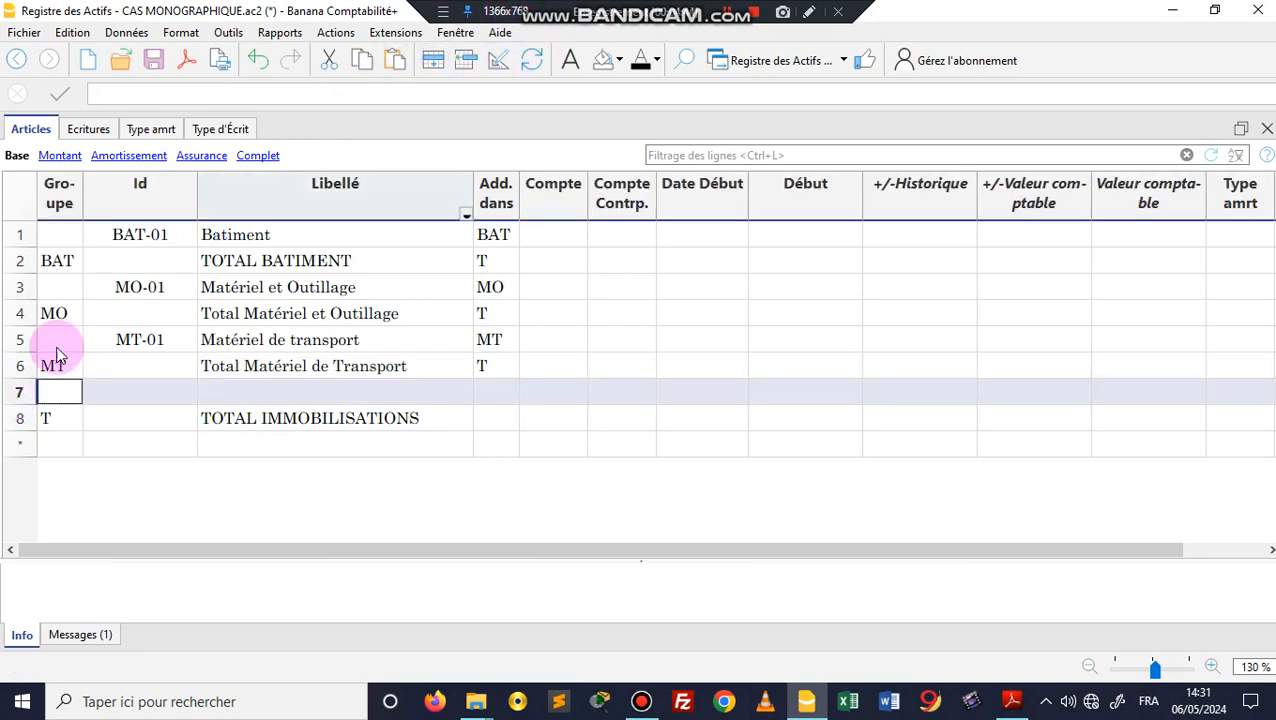
pyautogui.rightClick(24, 392)
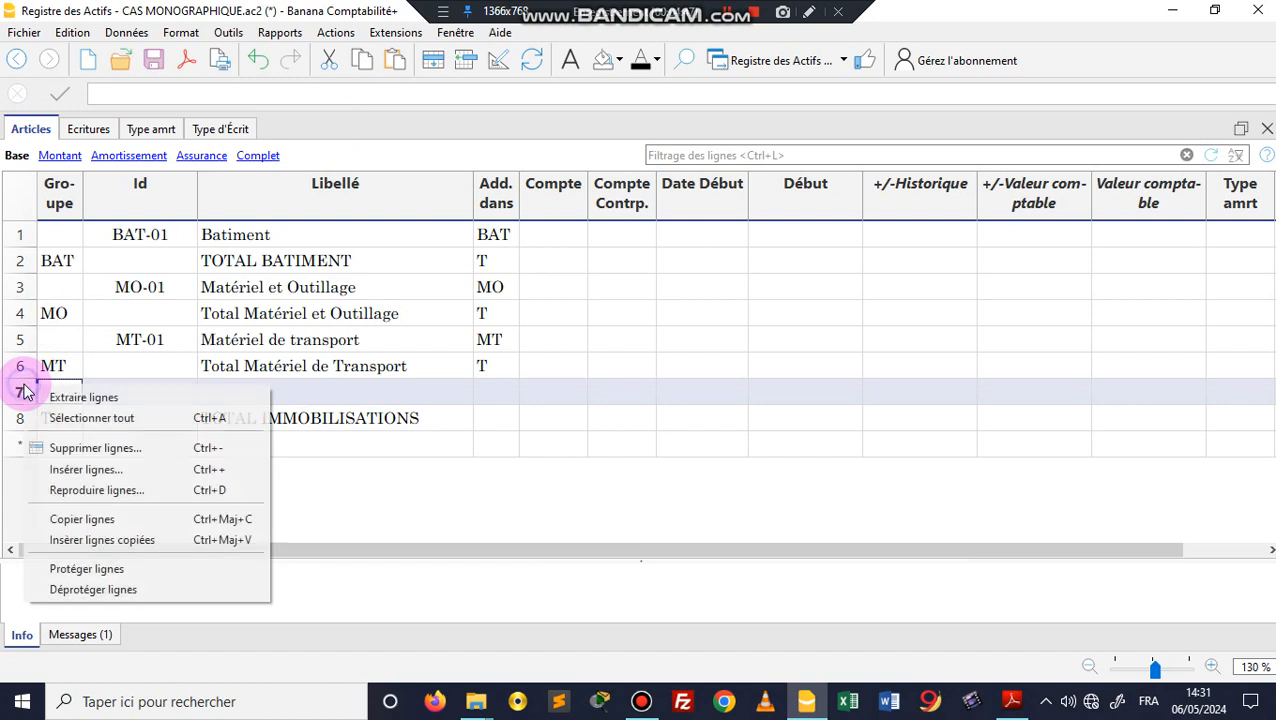
pyautogui.click(67, 455)
pyautogui.click(441, 403)
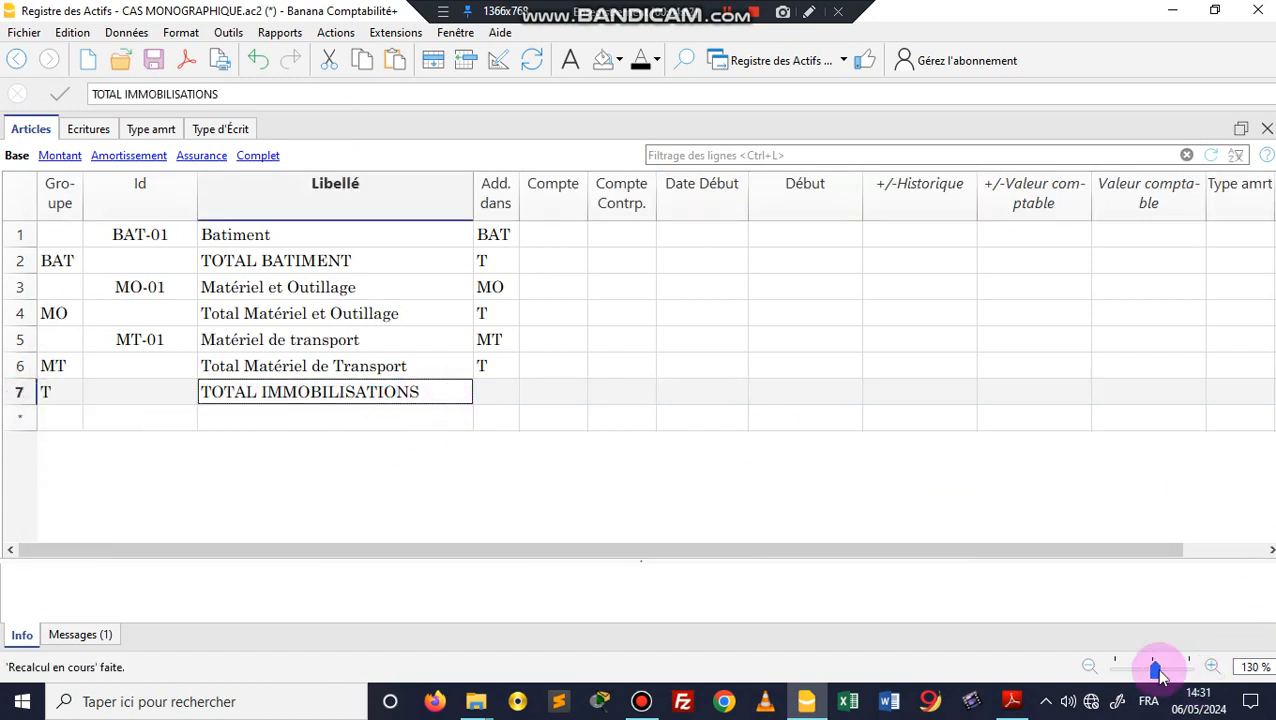
pyautogui.hotkey('ctrl', 's')
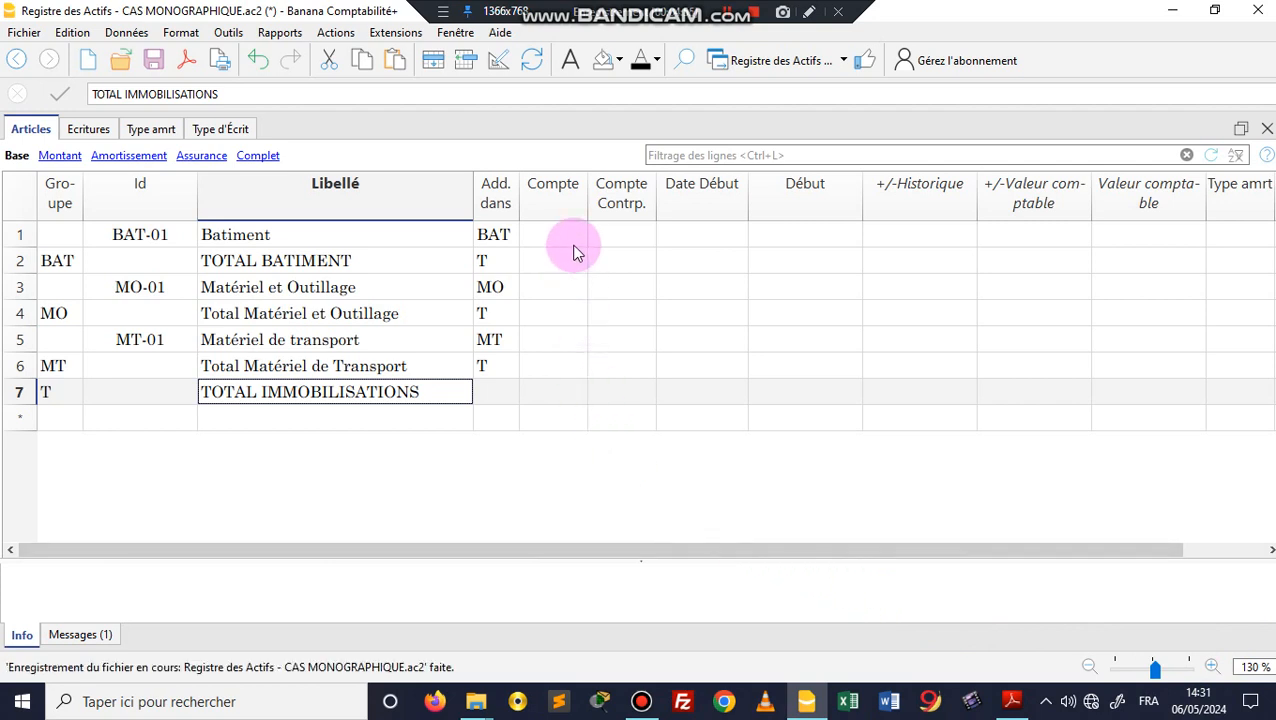
# Step: Assign account 2832 and contra account 6813 to the building item BAT-01
pyautogui.click(576, 240)
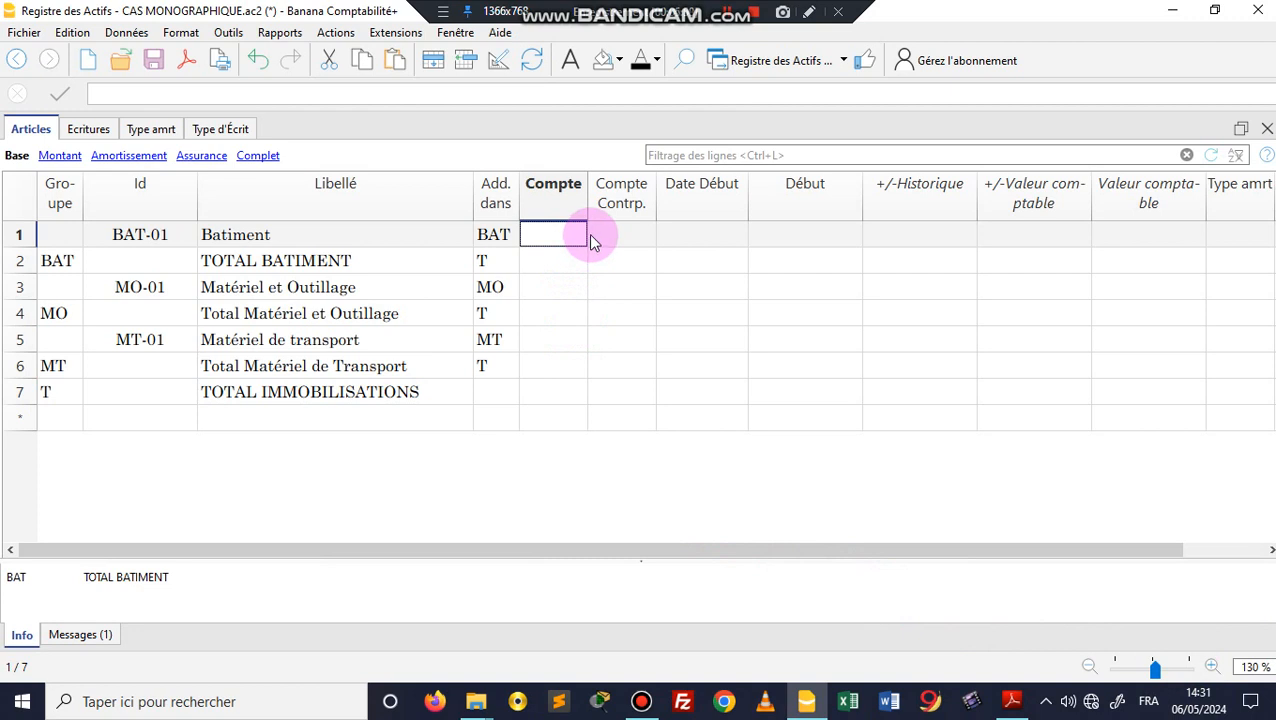
pyautogui.write('é')
pyautogui.press('BackSpace')
pyautogui.press('BackSpace')
pyautogui.write('2832')
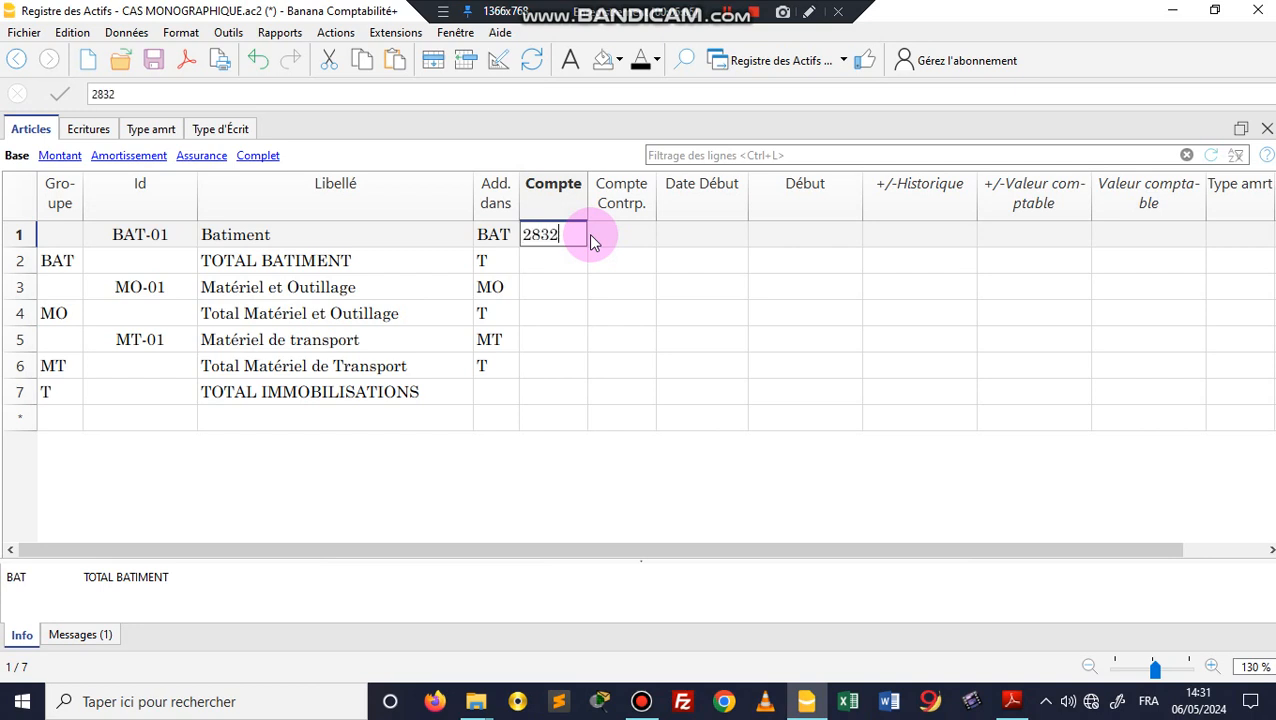
pyautogui.click(622, 230)
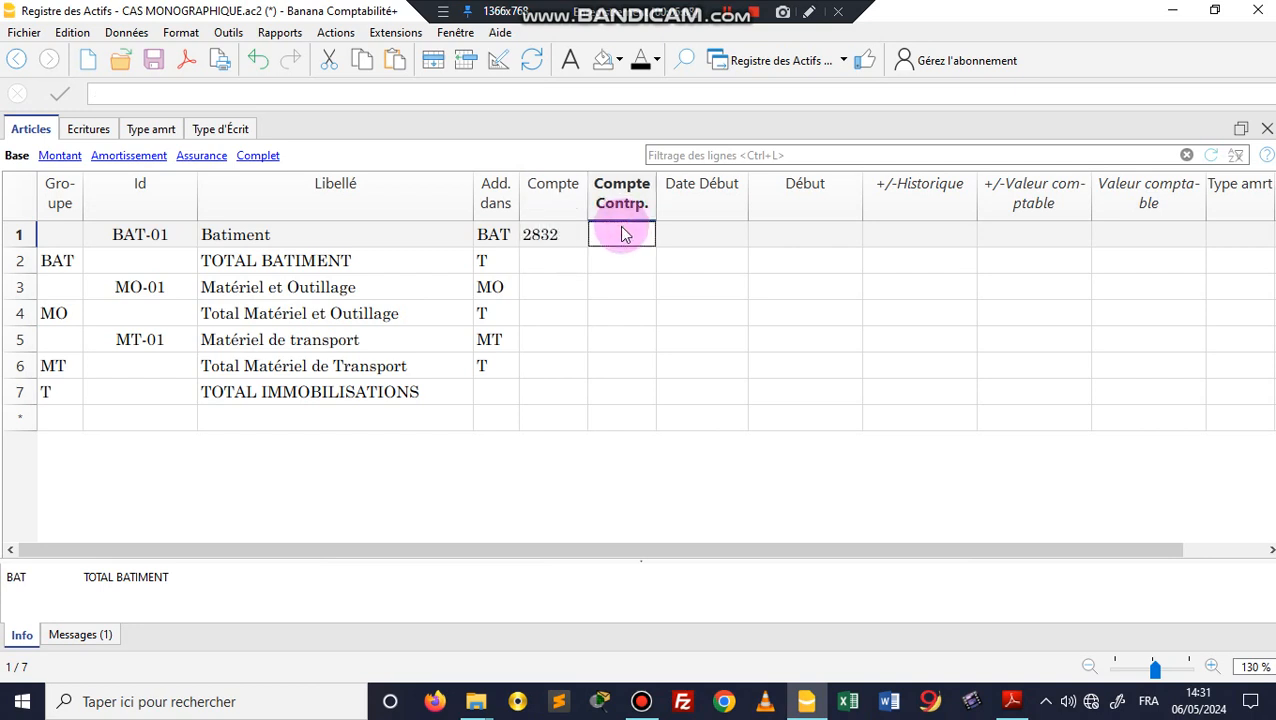
pyautogui.write('6813')
pyautogui.click(685, 233)
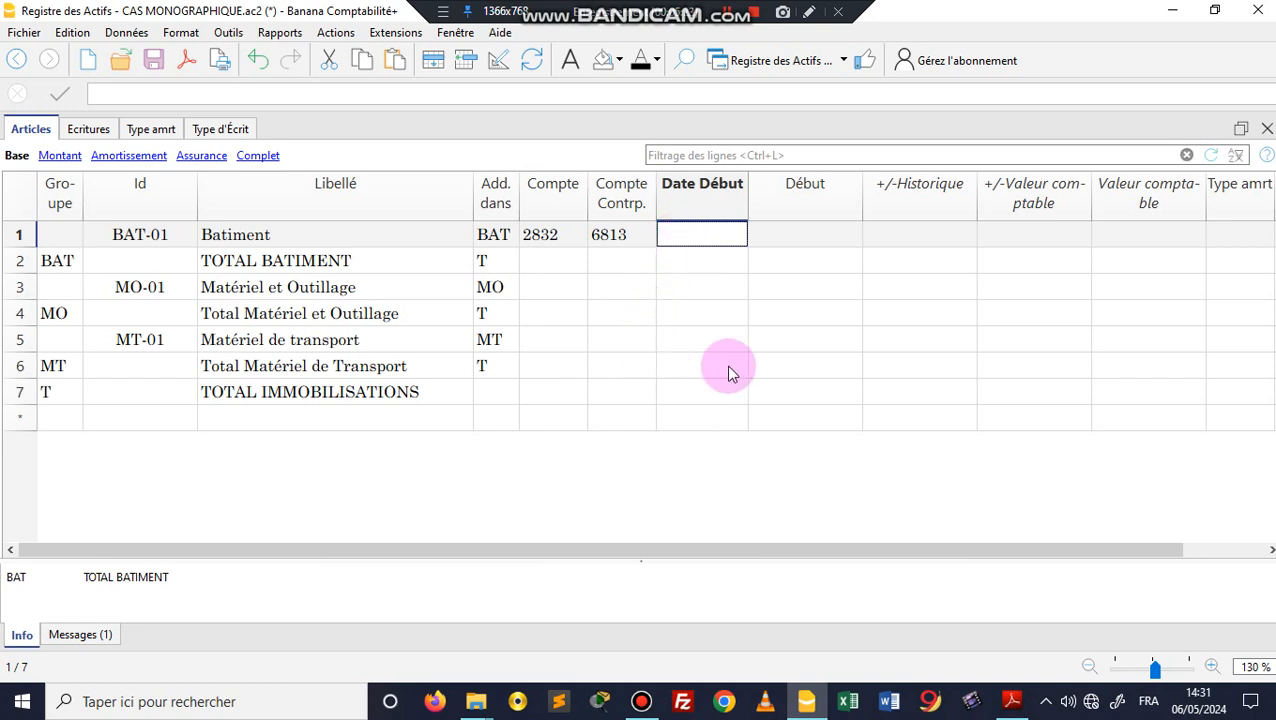
# Step: Switch to the exercise PDF in Adobe Reader, examine the depreciation periods on page 2, and return to the asset register
pyautogui.moveTo(1022, 712)
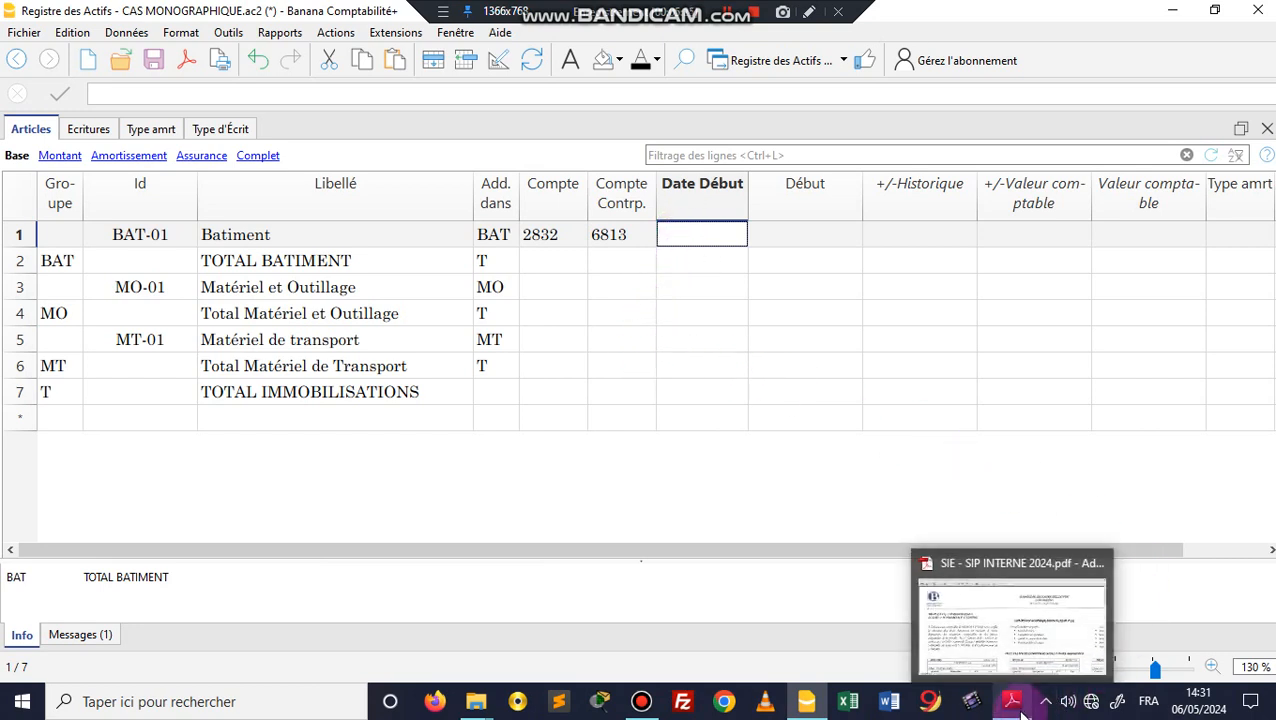
pyautogui.click(1005, 628)
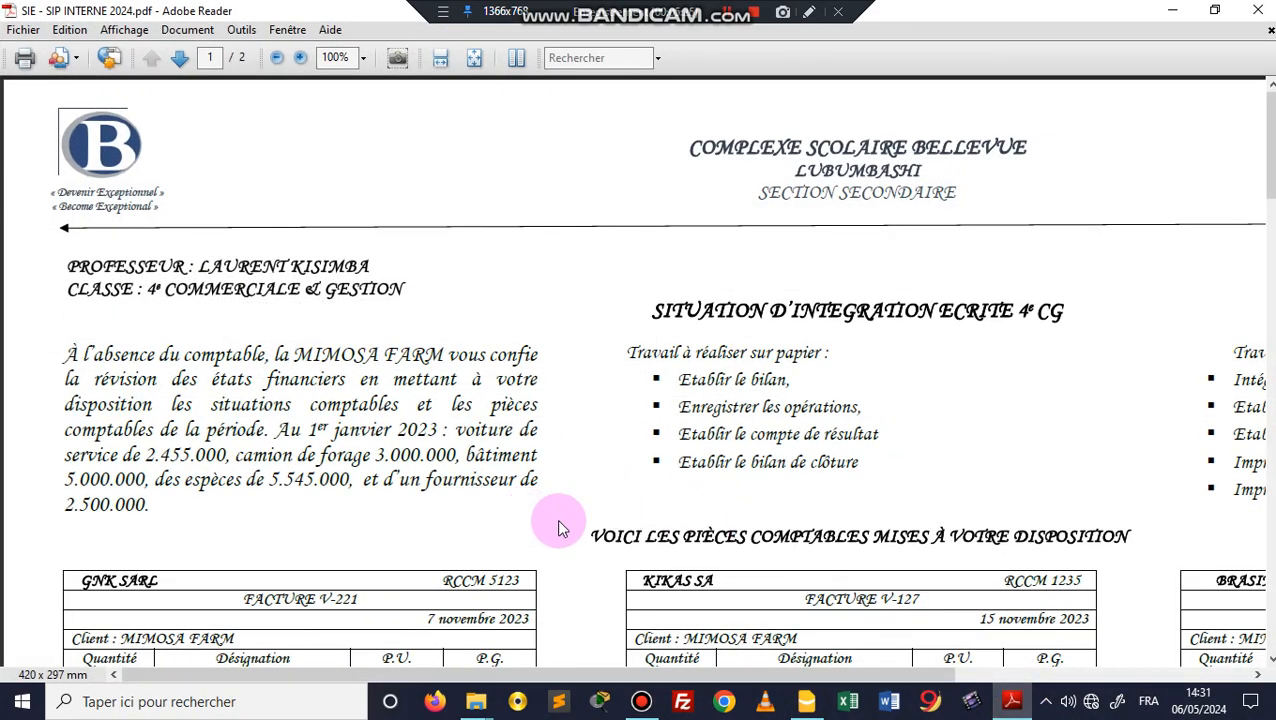
pyautogui.scroll(-5, 565, 521)
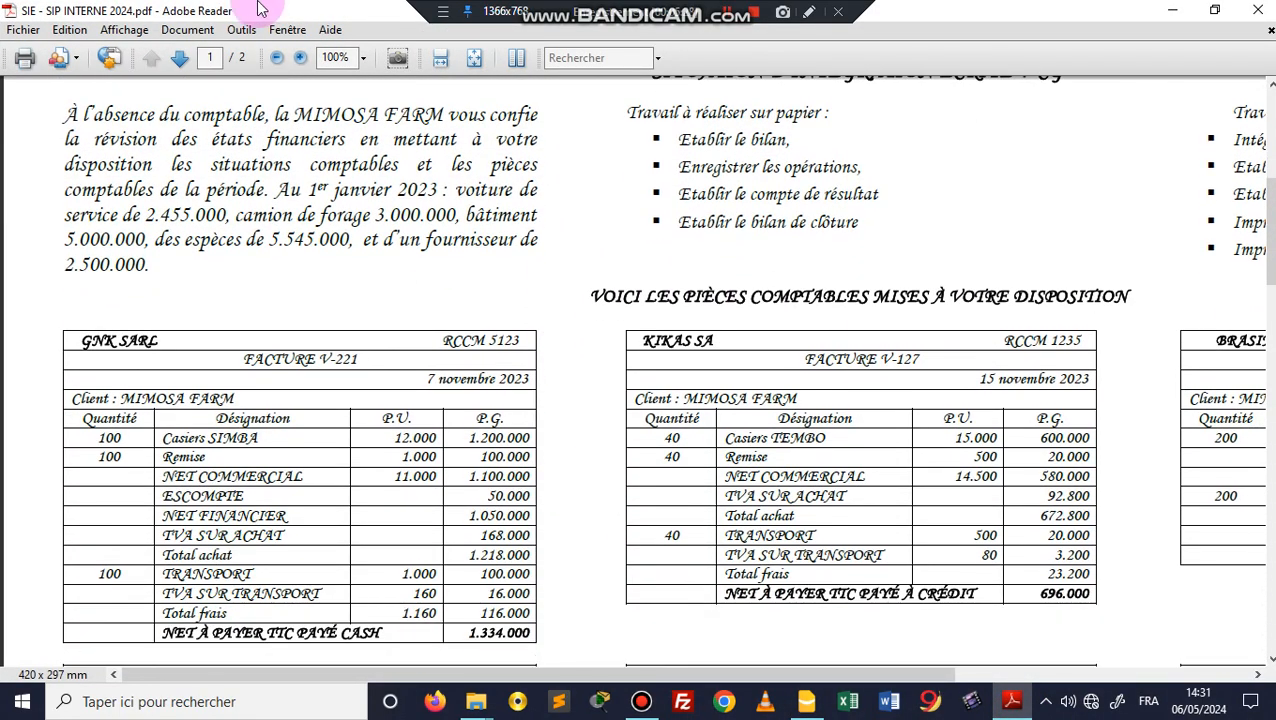
pyautogui.click(179, 57)
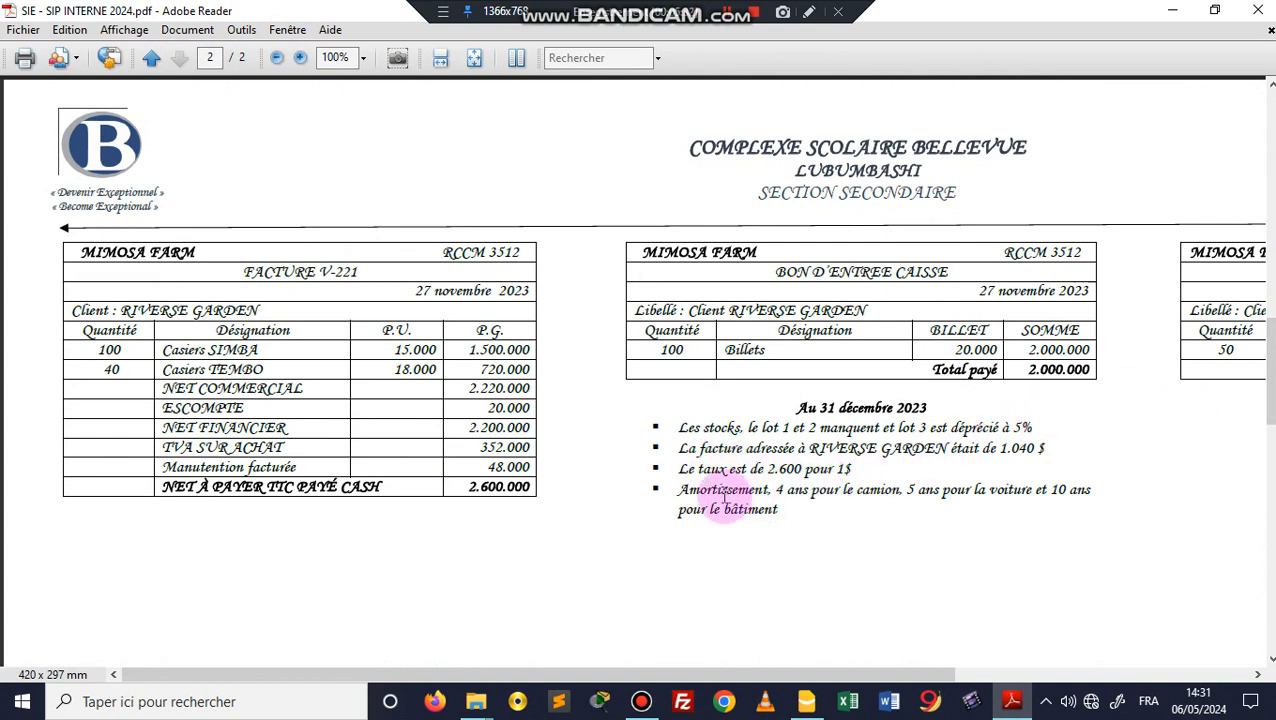
pyautogui.moveTo(675, 490); pyautogui.dragTo(796, 524)
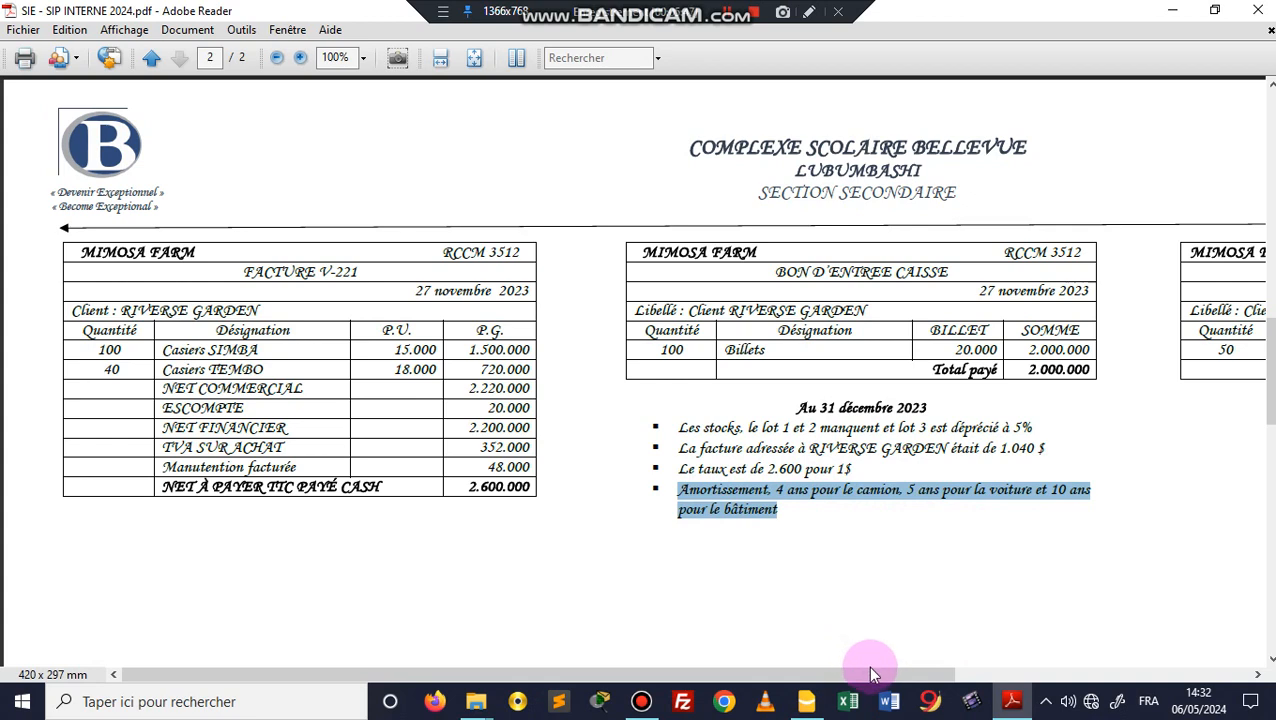
pyautogui.moveTo(867, 670); pyautogui.dragTo(657, 620)
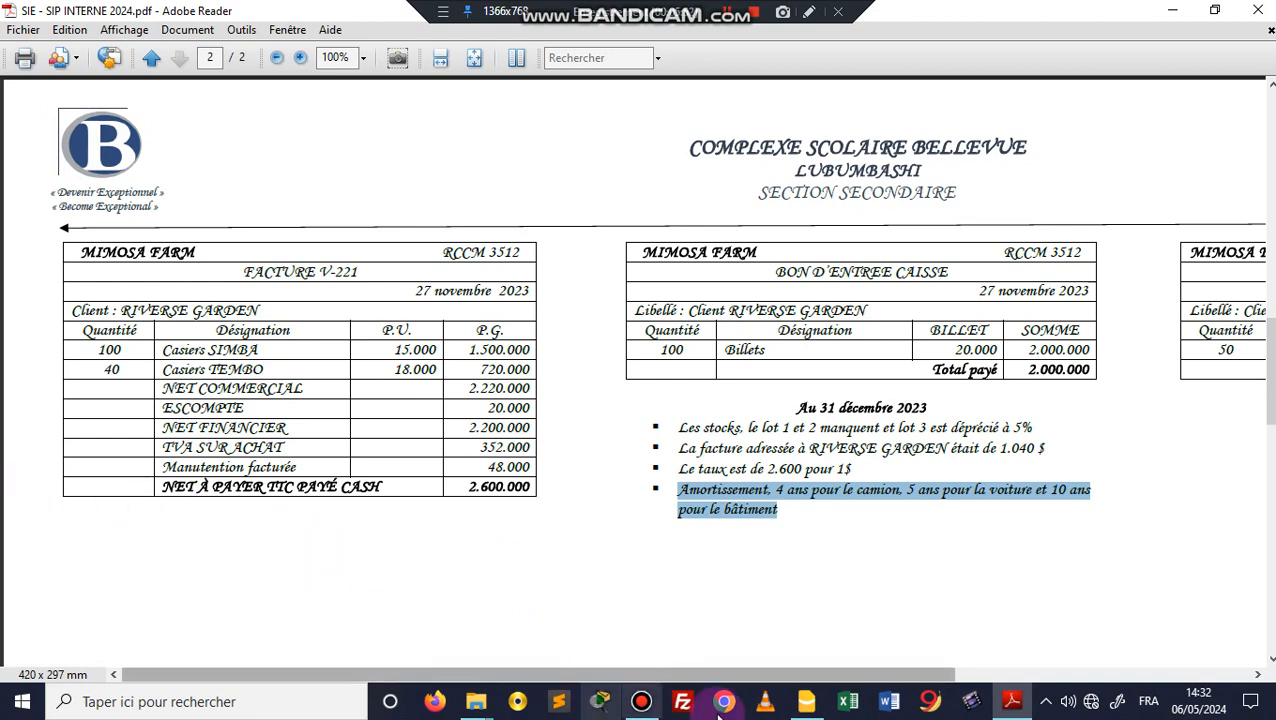
pyautogui.click(810, 703)
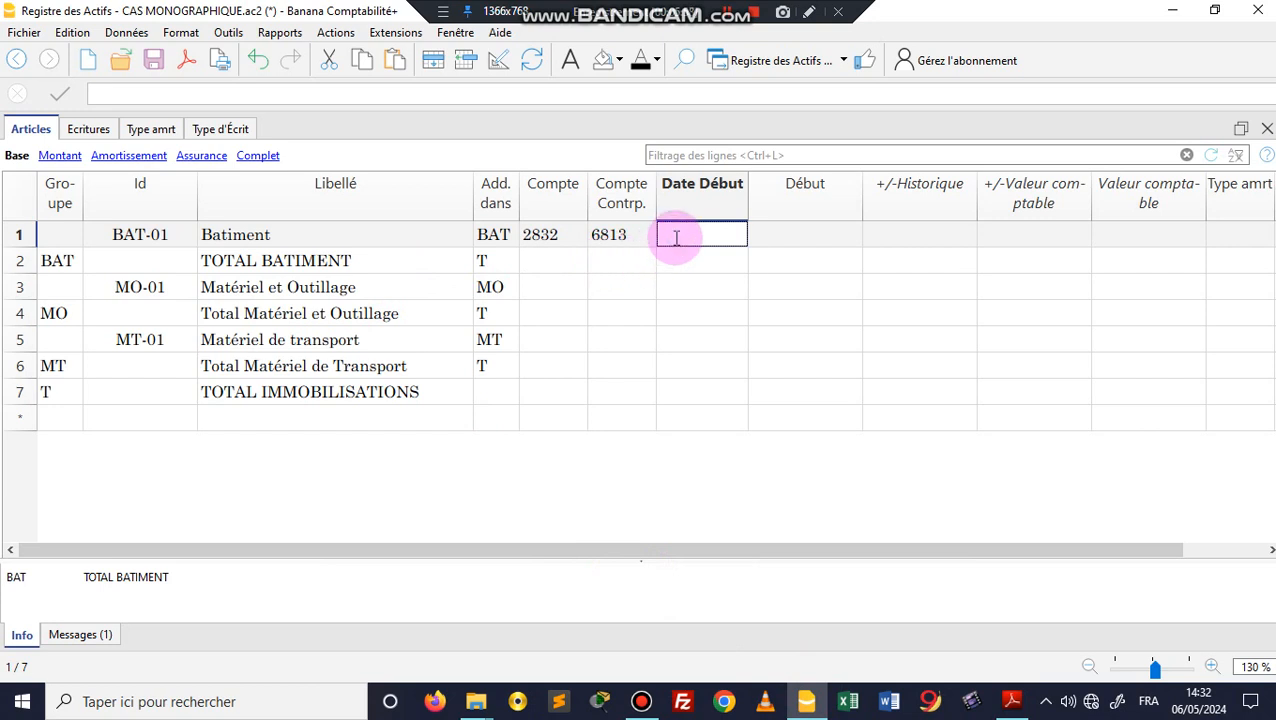
# Step: Set item BAT-01's start date to 01/01/2023 and its opening value to 5000000
pyautogui.write('01')
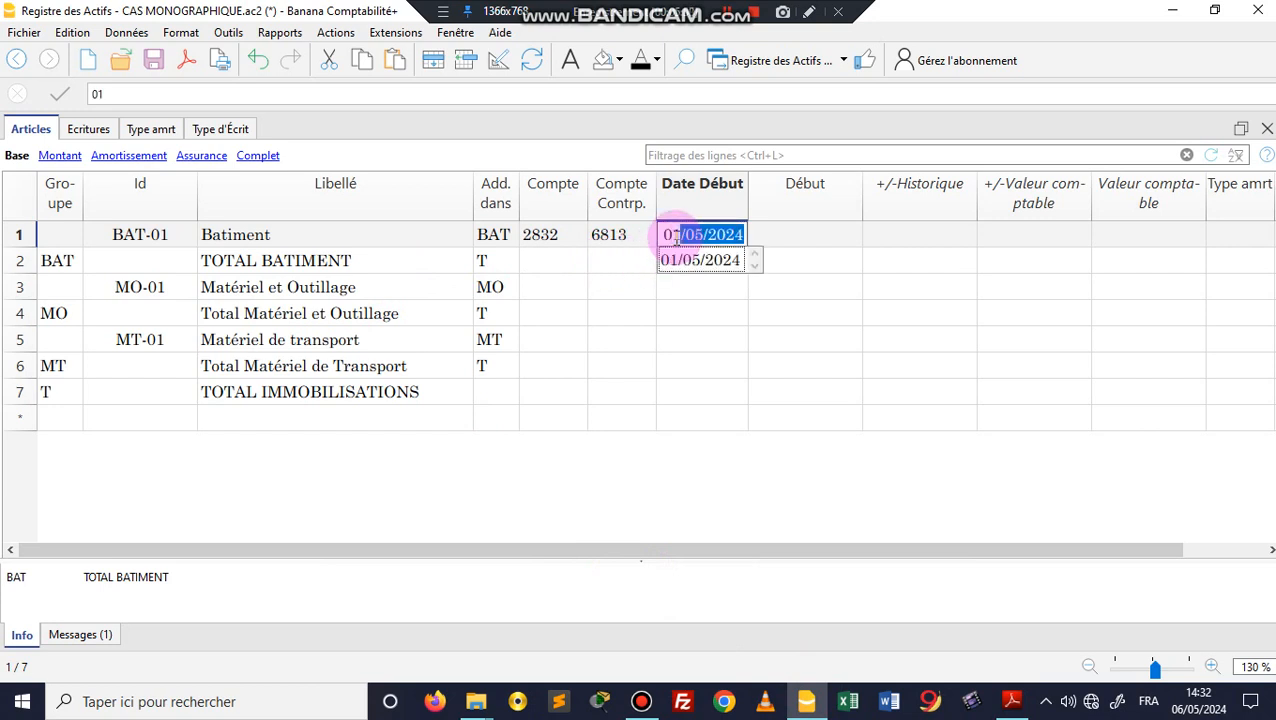
pyautogui.write('/01/20')
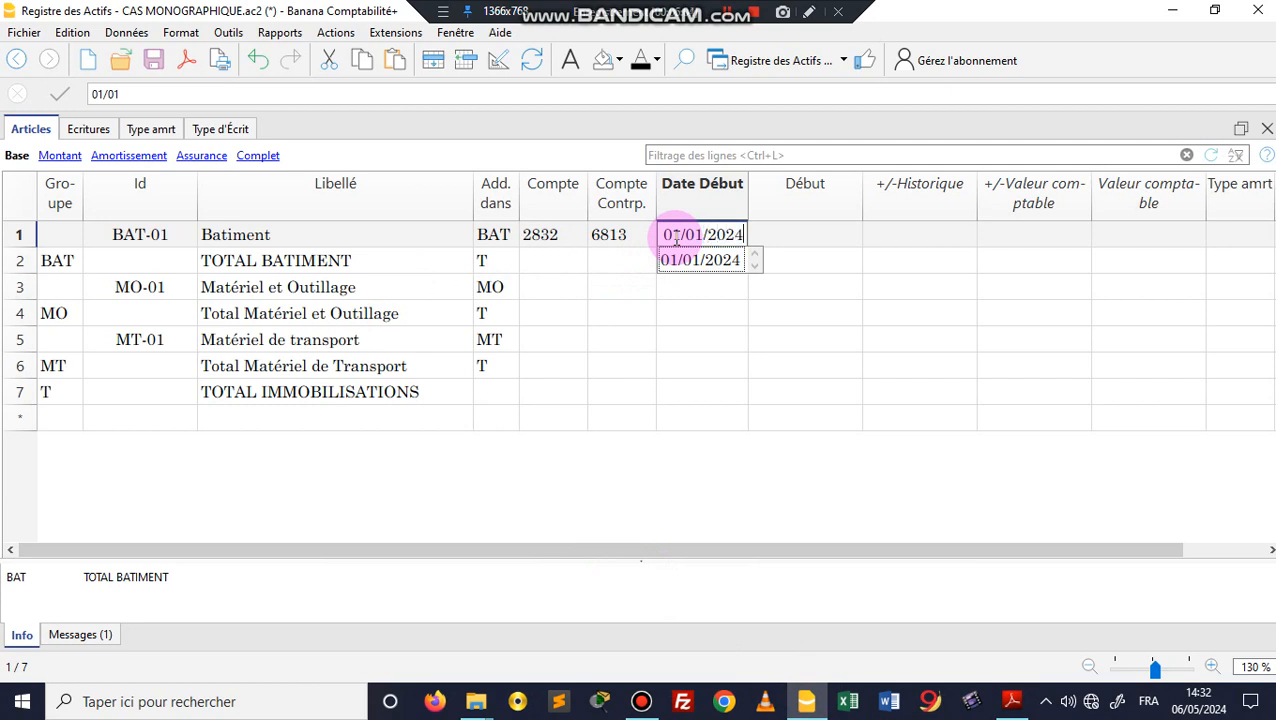
pyautogui.write('23')
pyautogui.click(615, 266)
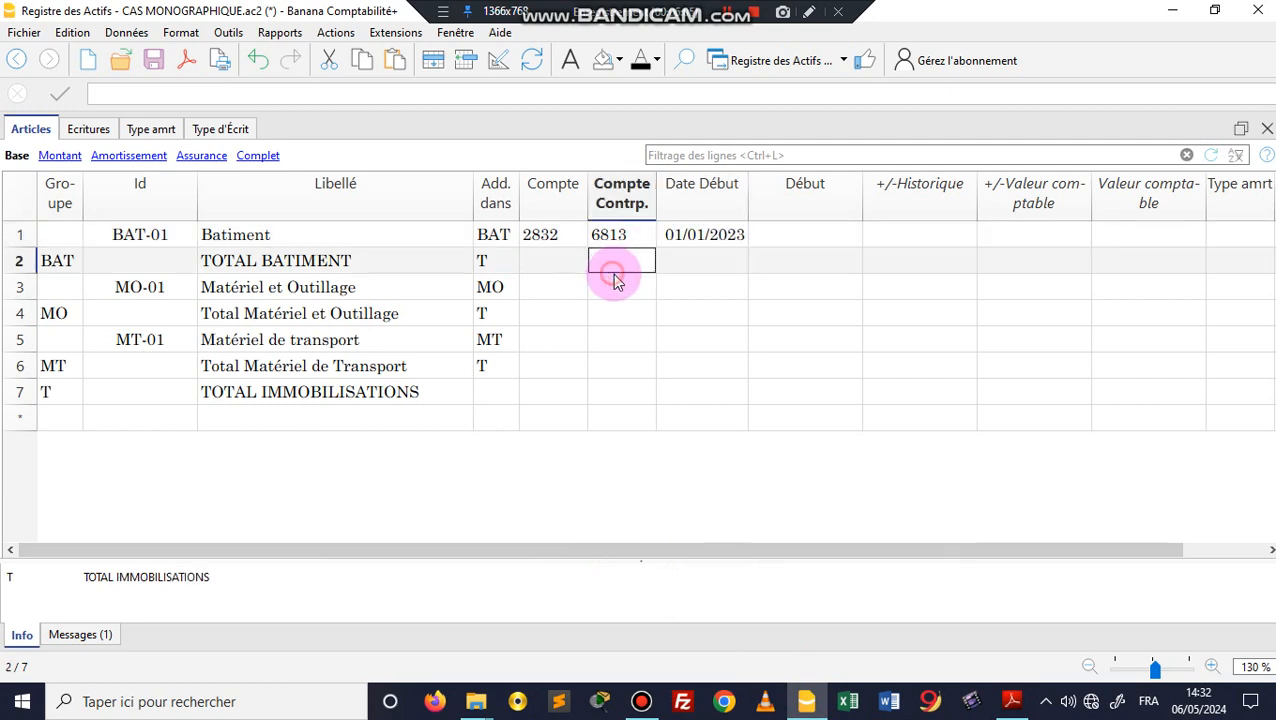
pyautogui.click(815, 234)
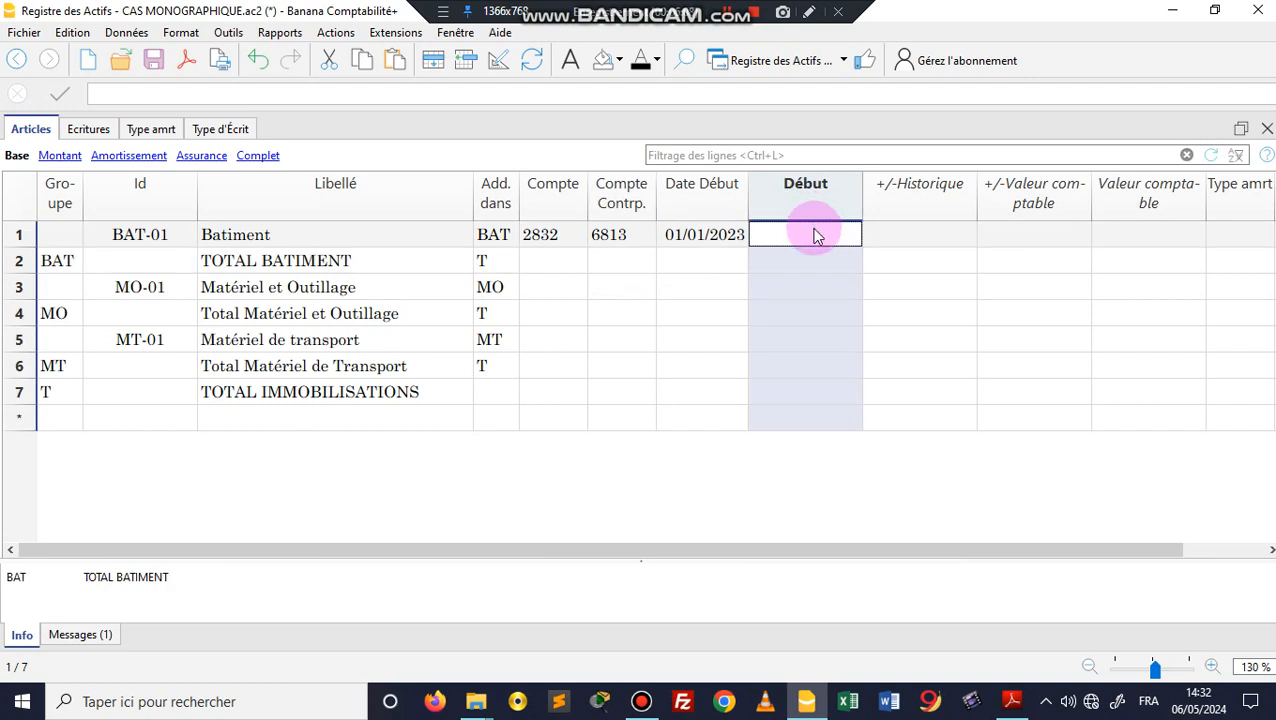
pyautogui.write('5000000')
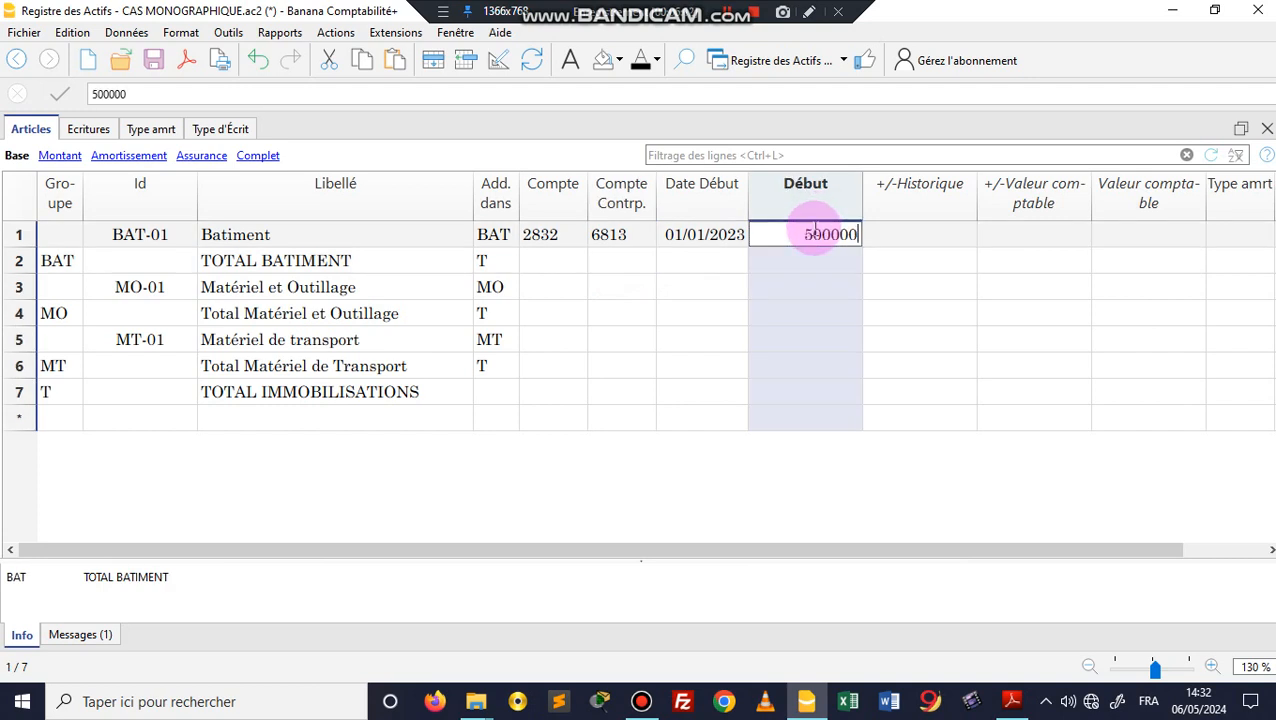
pyautogui.press('Return')
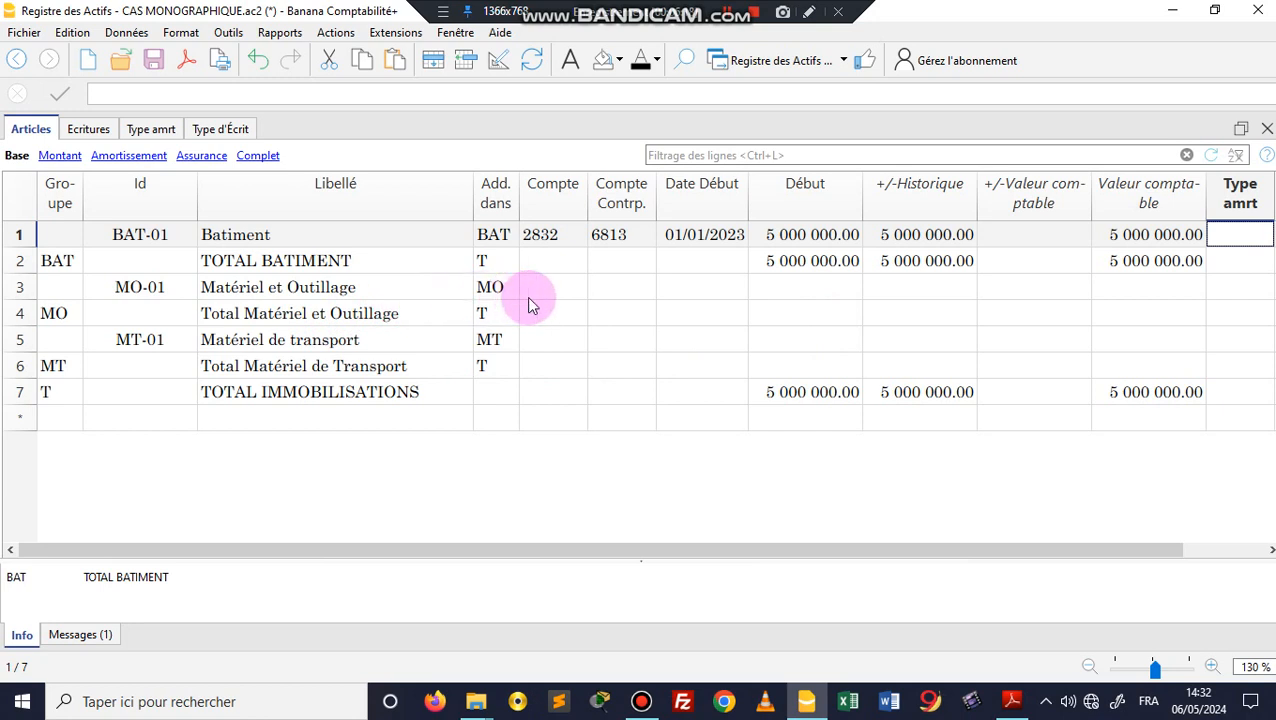
# Step: Choose depreciation type 10 for item BAT-01
pyautogui.moveTo(755, 552); pyautogui.dragTo(958, 555)
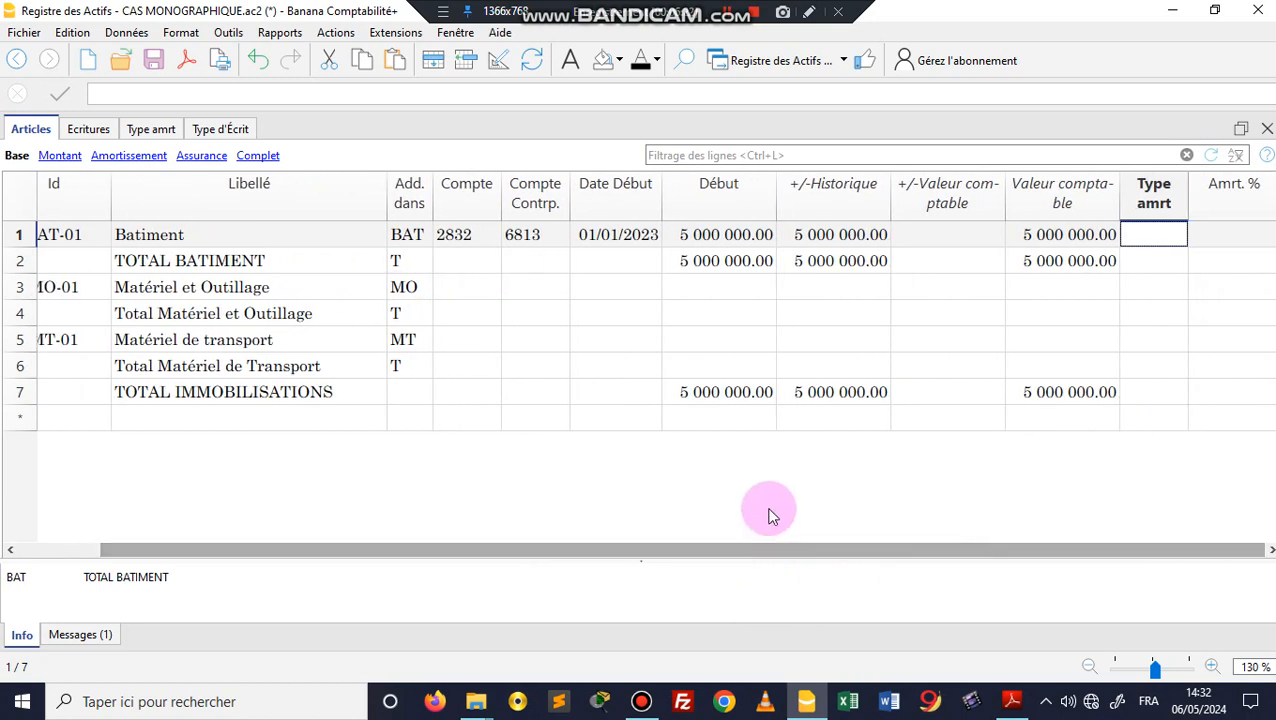
pyautogui.doubleClick(1163, 236)
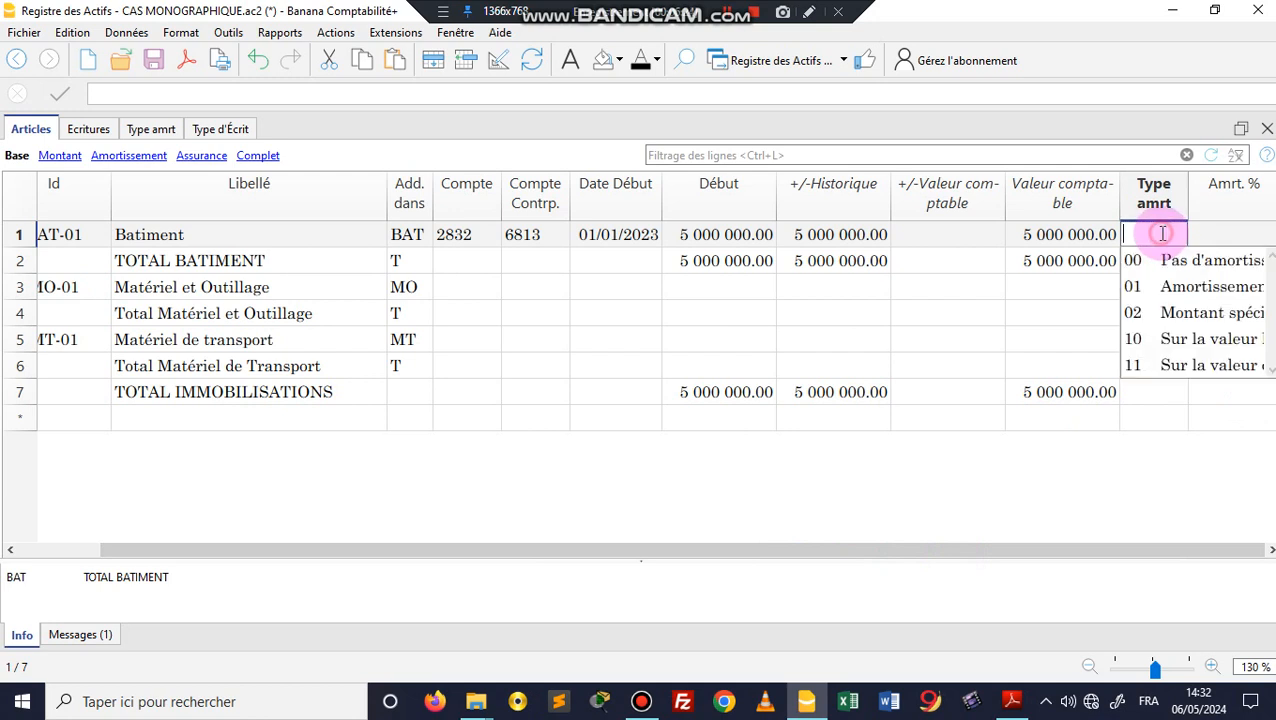
pyautogui.click(1166, 339)
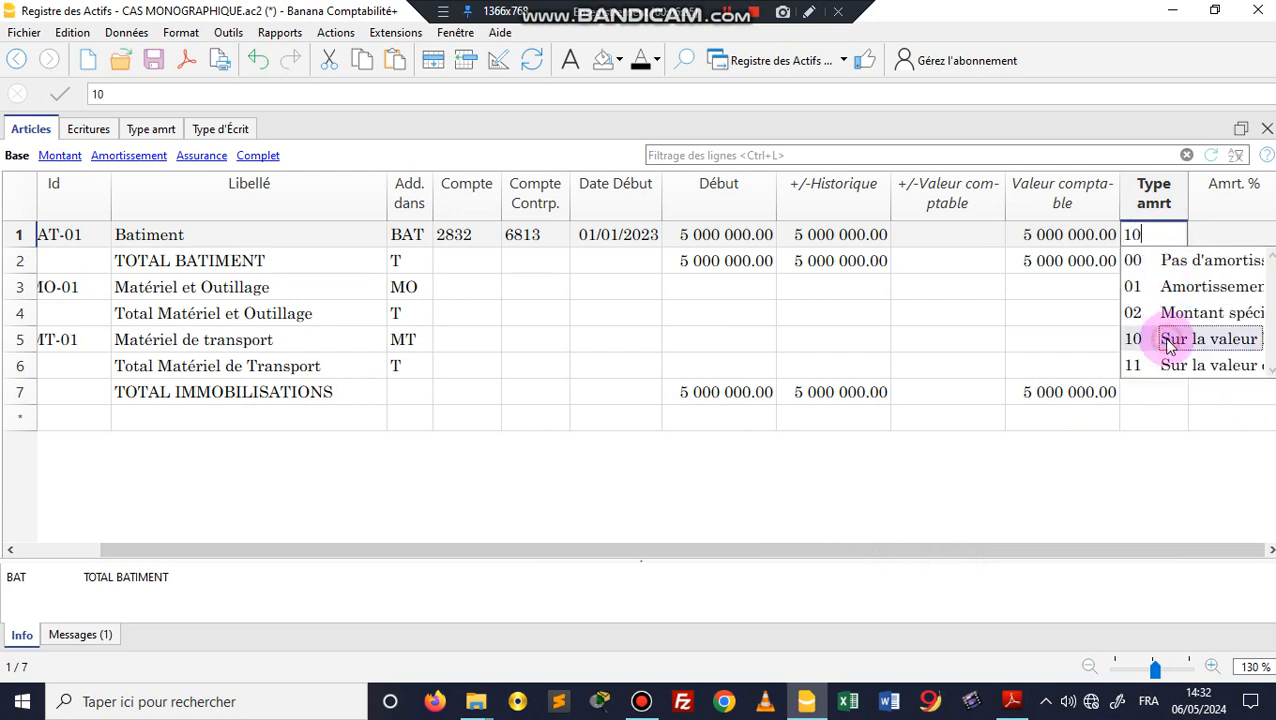
# Step: Consult the depreciation periods in the exercise PDF in Adobe Reader, return to the register, and set item BAT-01's depreciation rate to 10%
pyautogui.click(1228, 244)
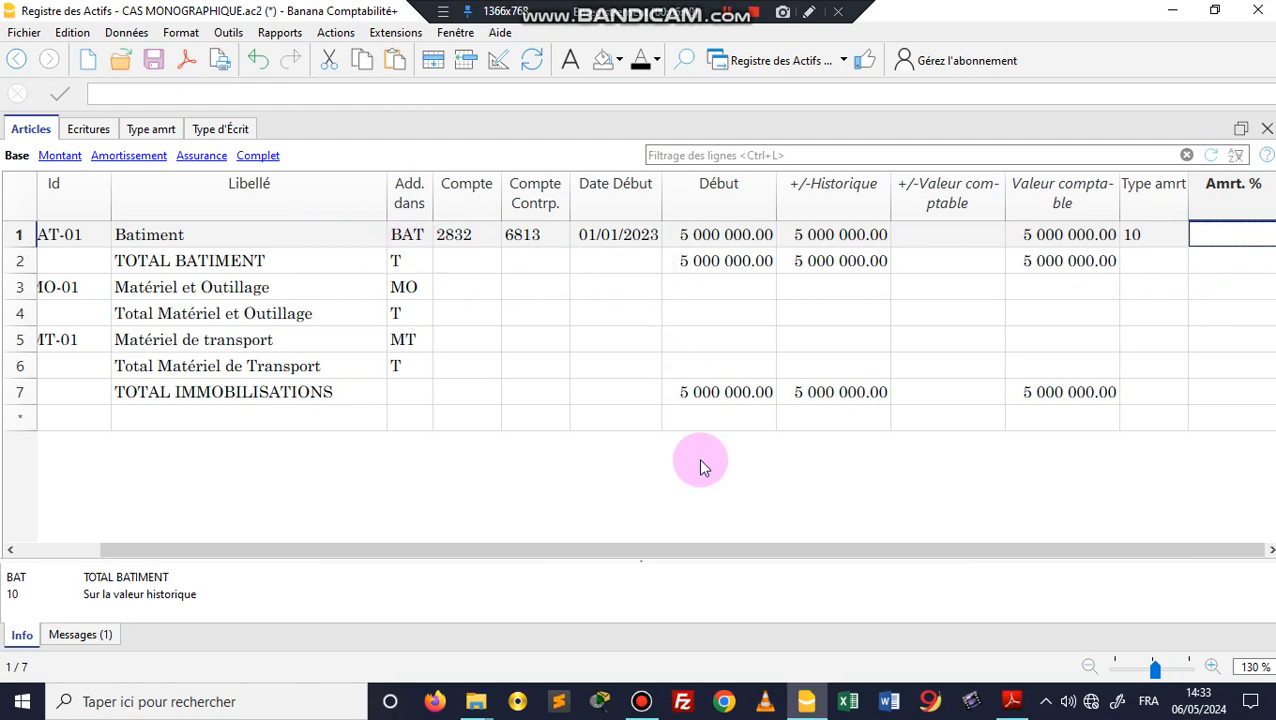
pyautogui.click(1011, 700)
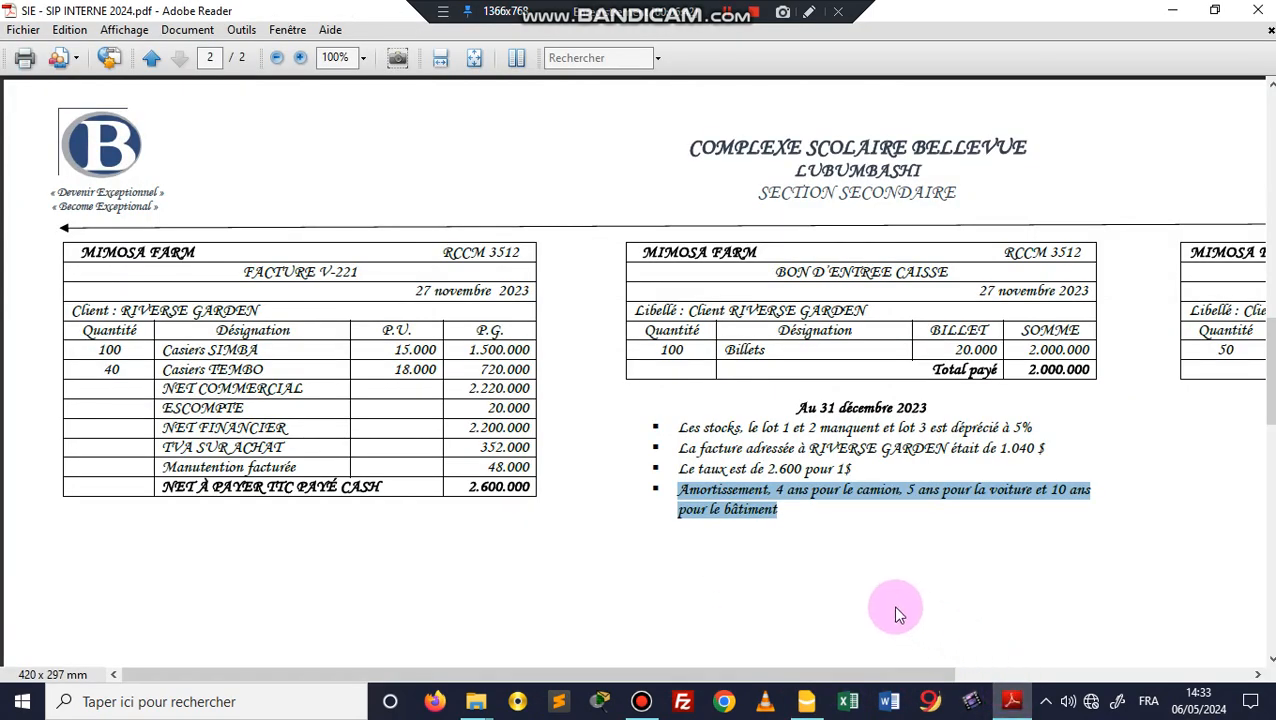
pyautogui.click(1024, 704)
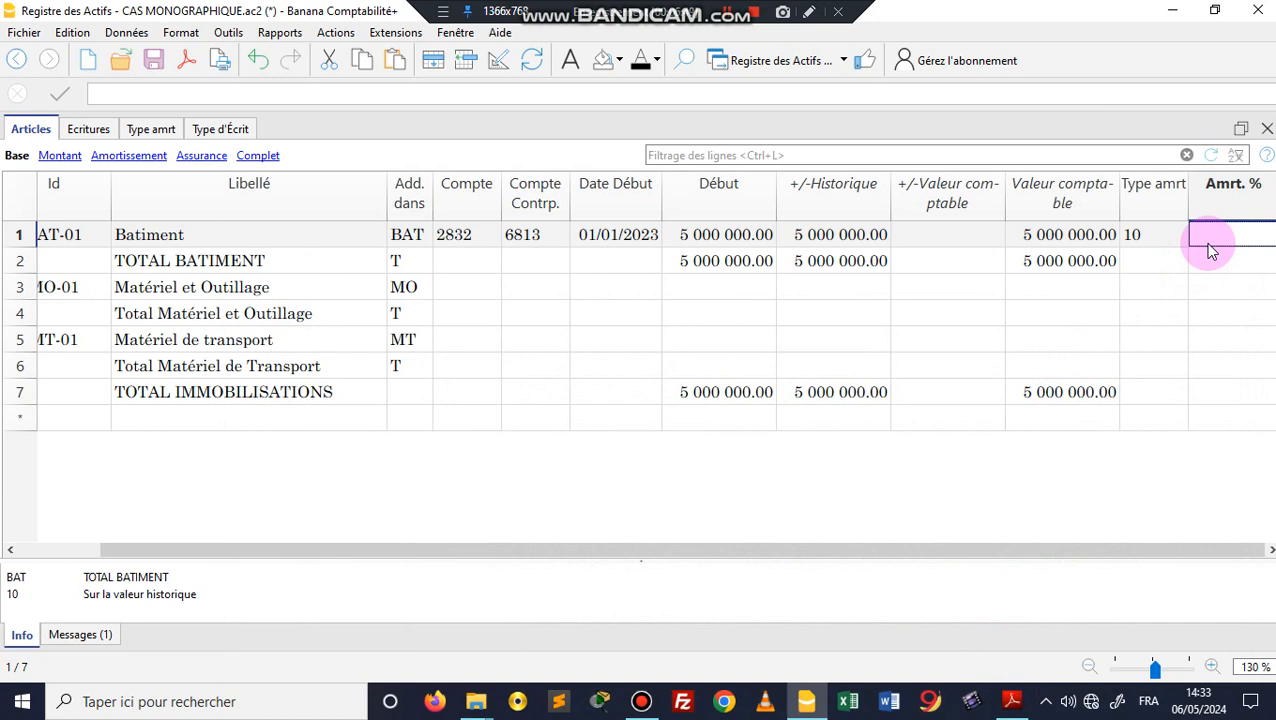
pyautogui.write('10')
pyautogui.press('Return')
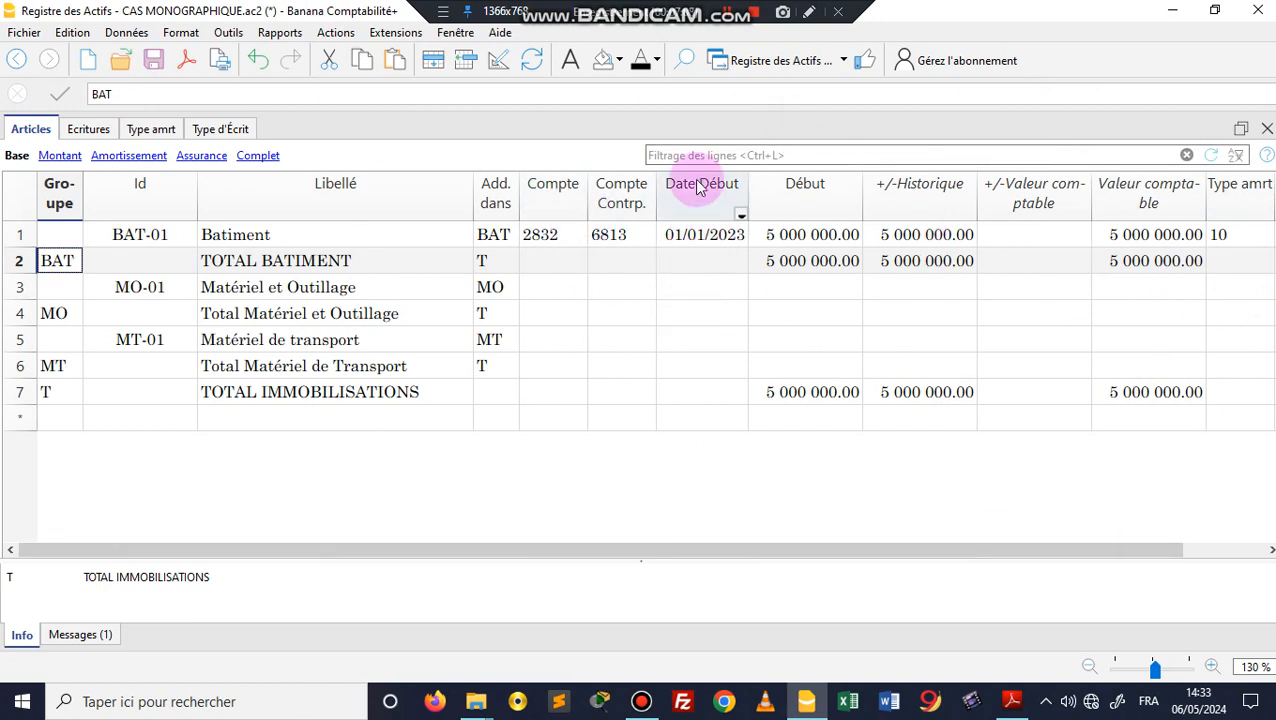
# Step: Make the MoisAmortissementPremièreAnnée column visible in the Articles table's base view
pyautogui.click(1240, 262)
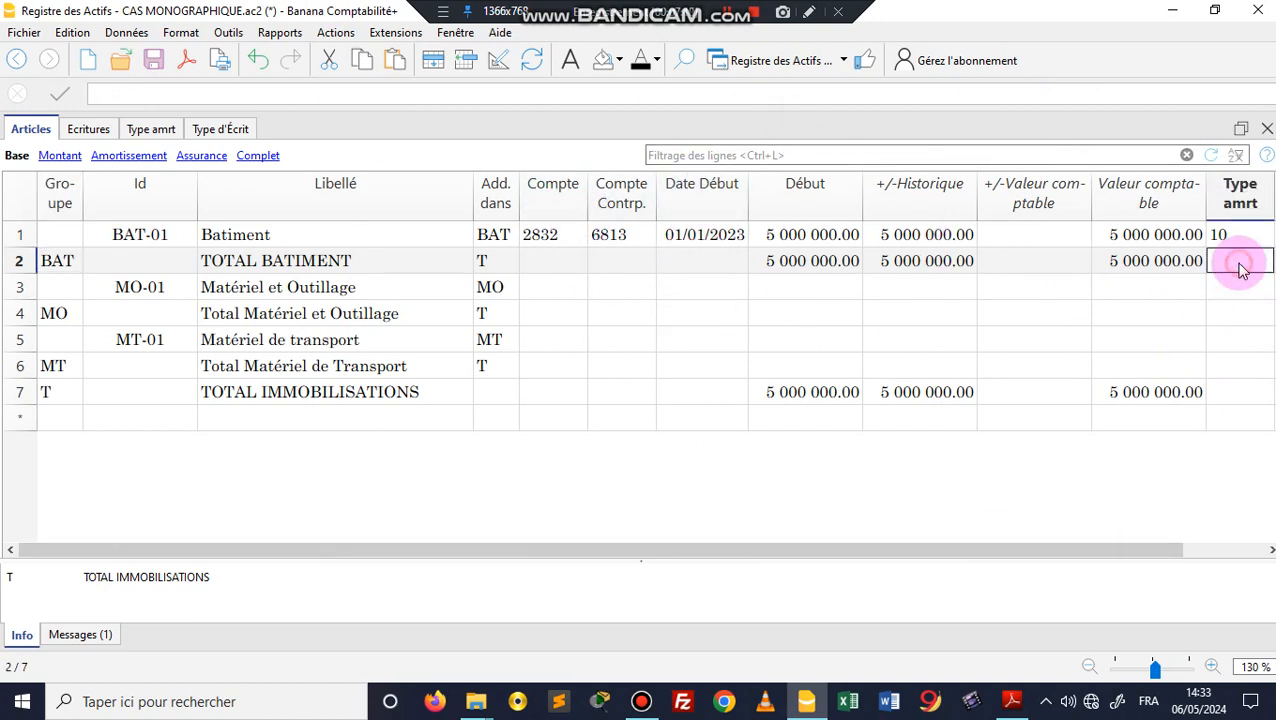
pyautogui.click(552, 290)
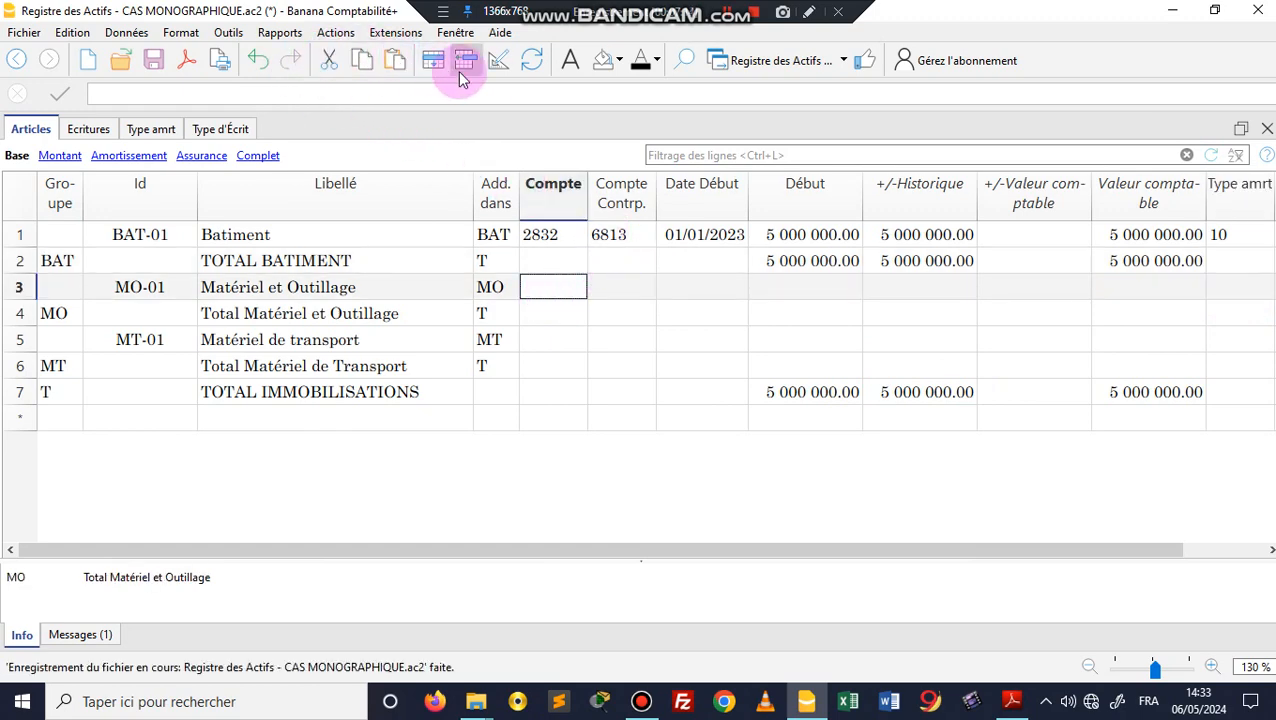
pyautogui.click(498, 62)
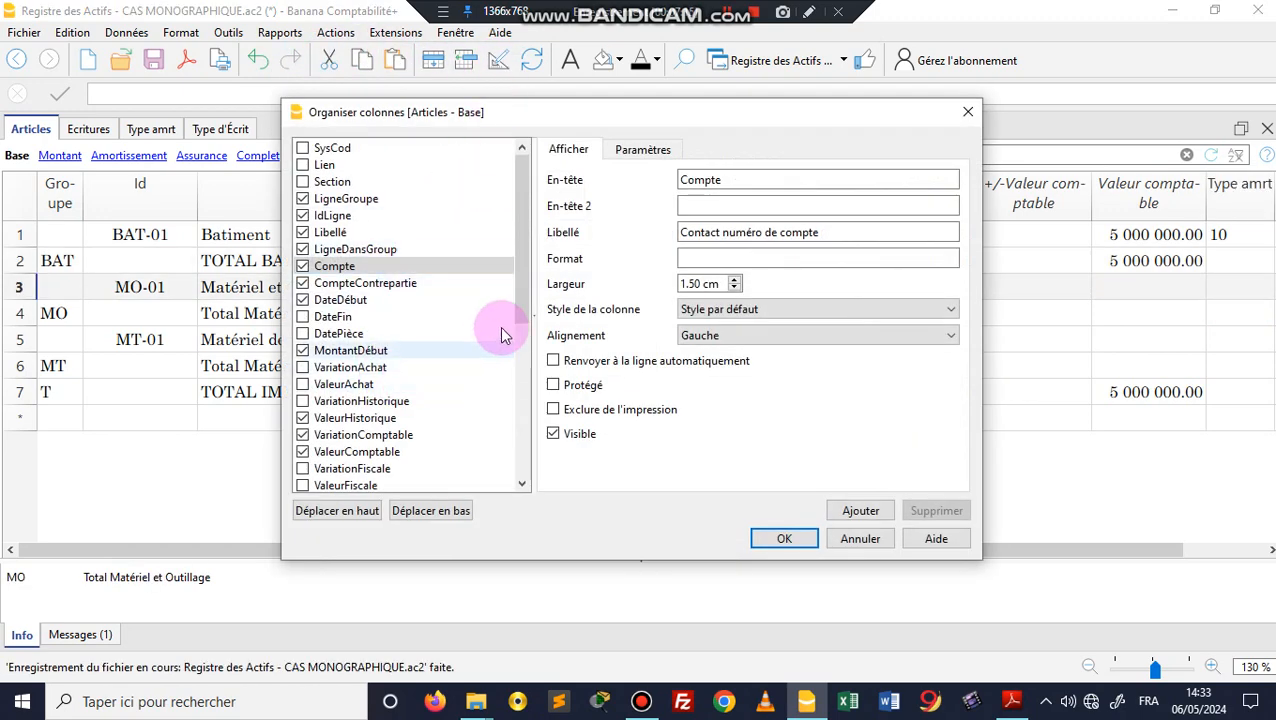
pyautogui.moveTo(521, 285); pyautogui.dragTo(520, 422)
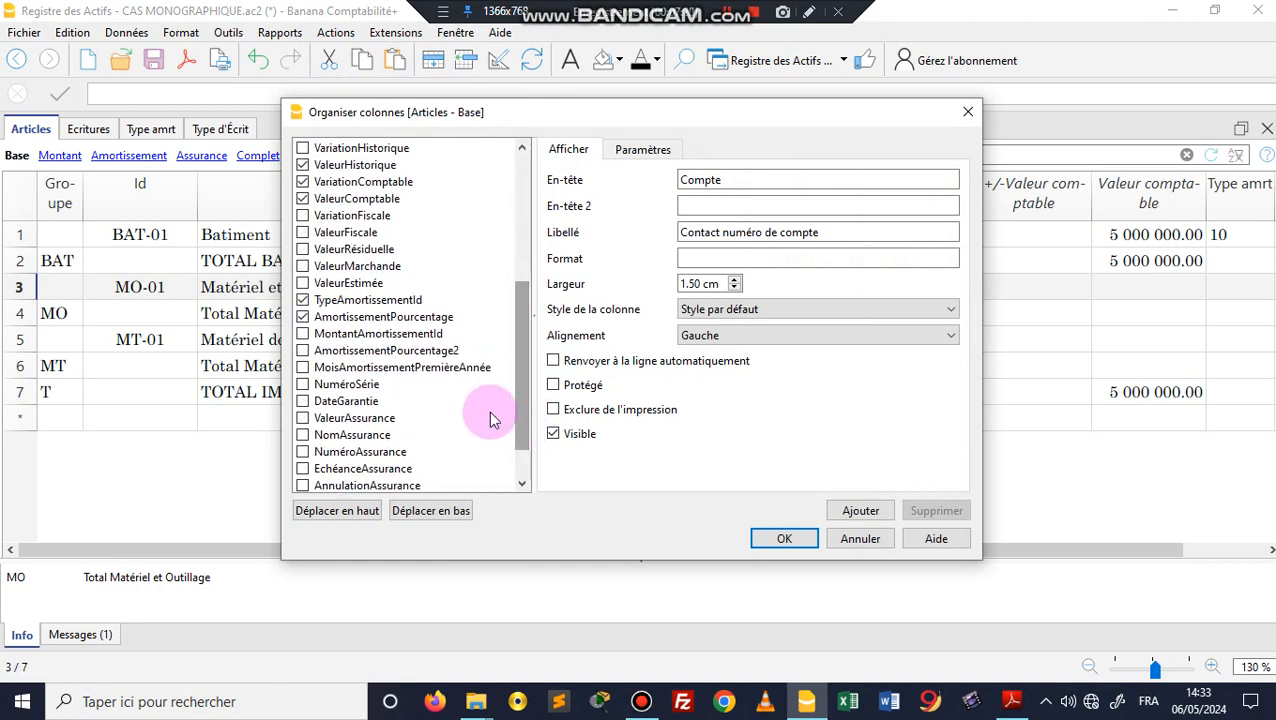
pyautogui.click(304, 369)
pyautogui.click(776, 537)
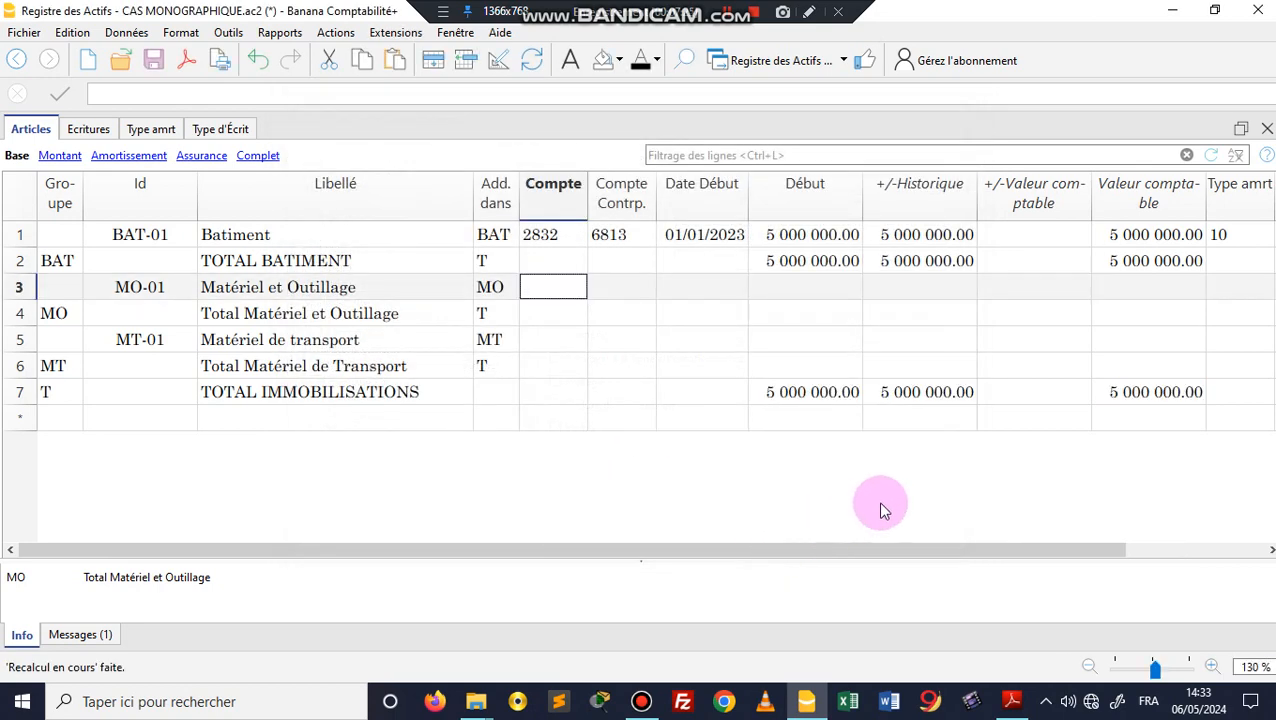
pyautogui.moveTo(880, 553); pyautogui.dragTo(1110, 494)
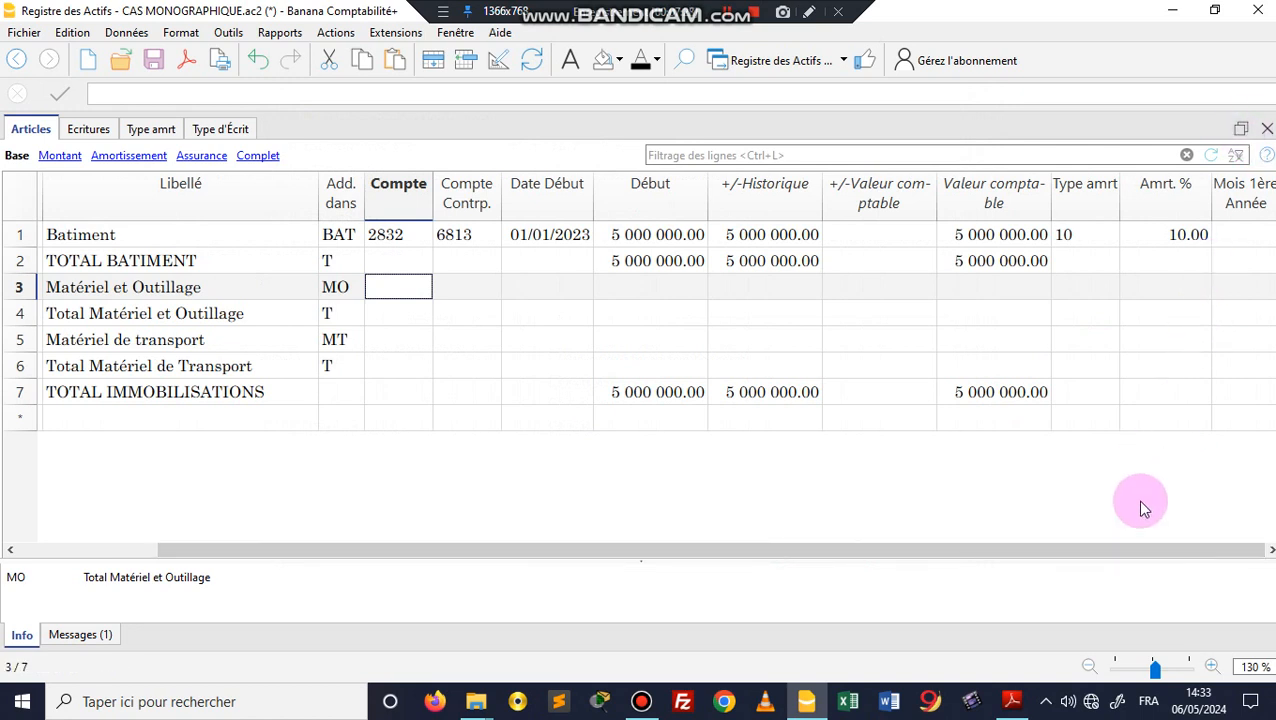
# Step: Assign account 2841 and contra account 6813 to the Matériel et Outillage item MO-01
pyautogui.moveTo(1065, 552); pyautogui.dragTo(934, 555)
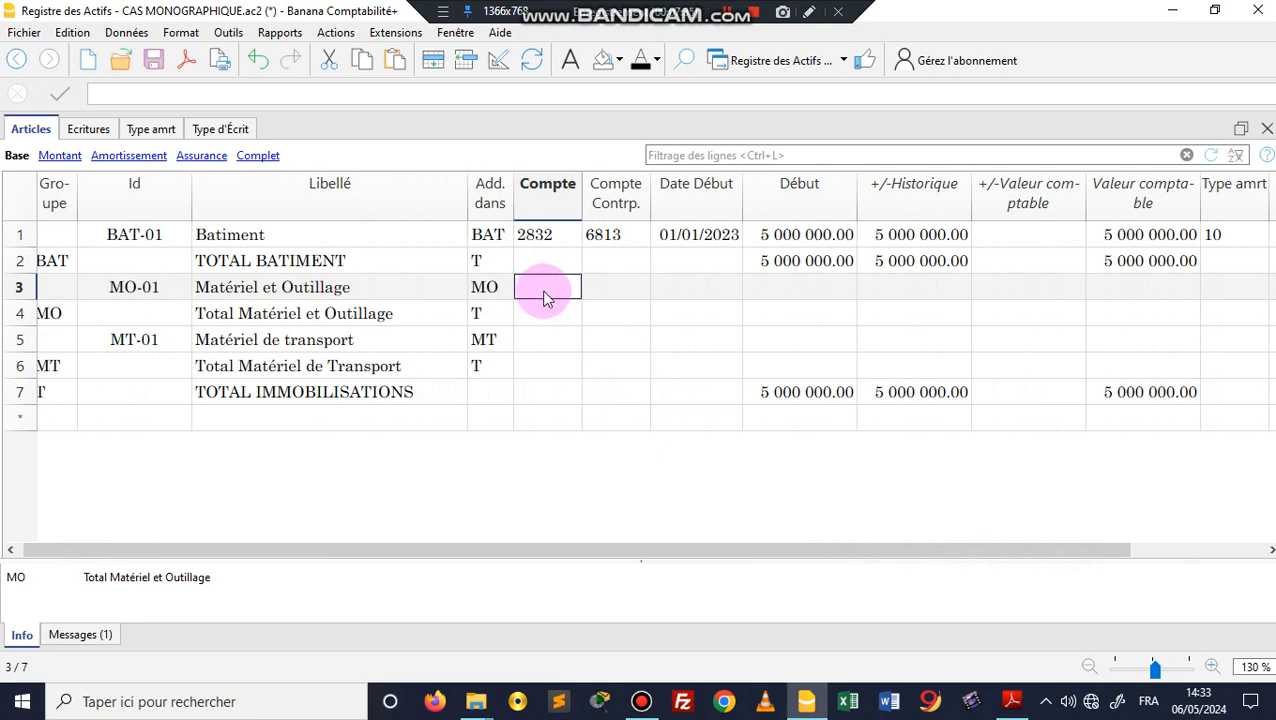
pyautogui.write('2841')
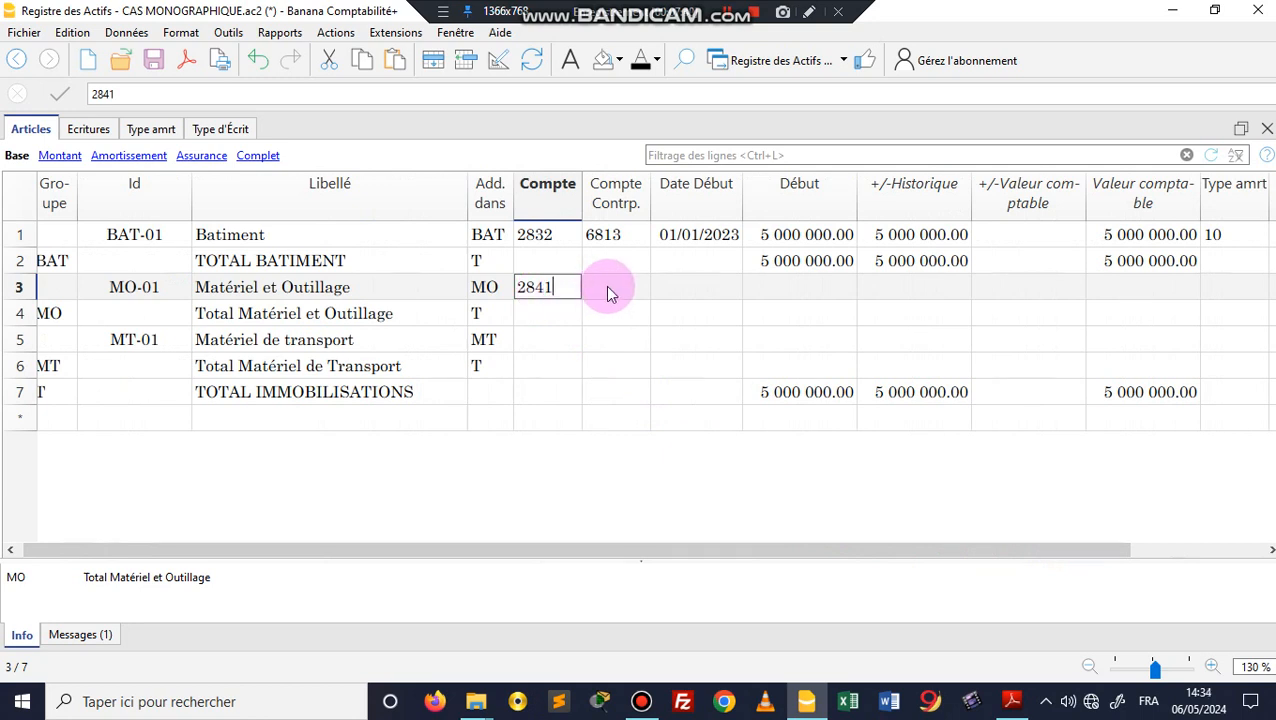
pyautogui.click(607, 289)
pyautogui.write('6813')
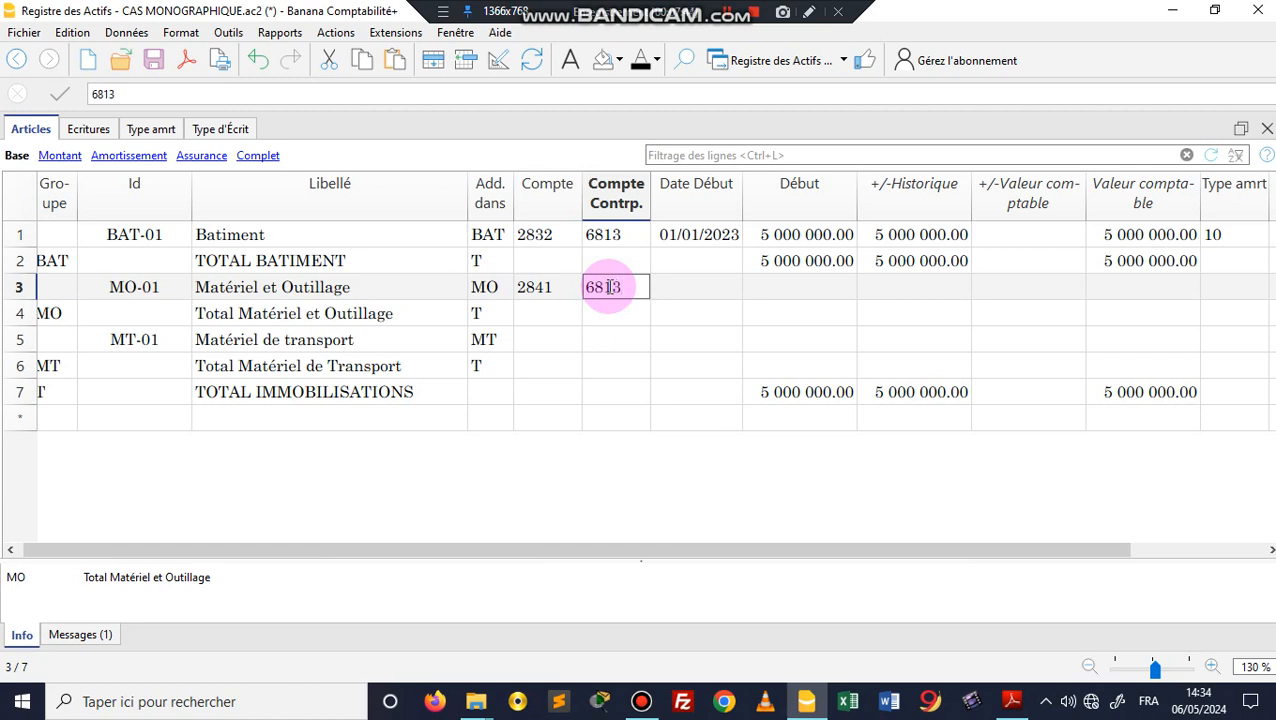
# Step: Assign account 2845 and contra account 6813 to the Matériel de transport item MT-01
pyautogui.click(542, 344)
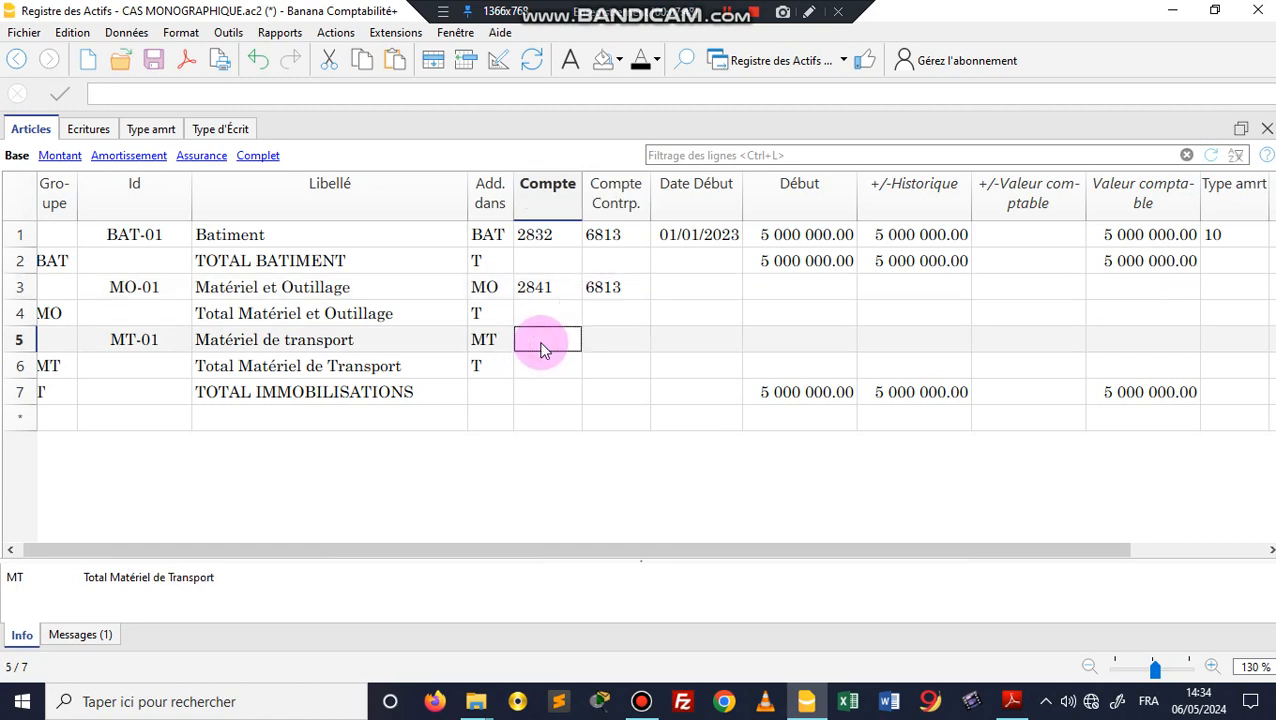
pyautogui.write('28')
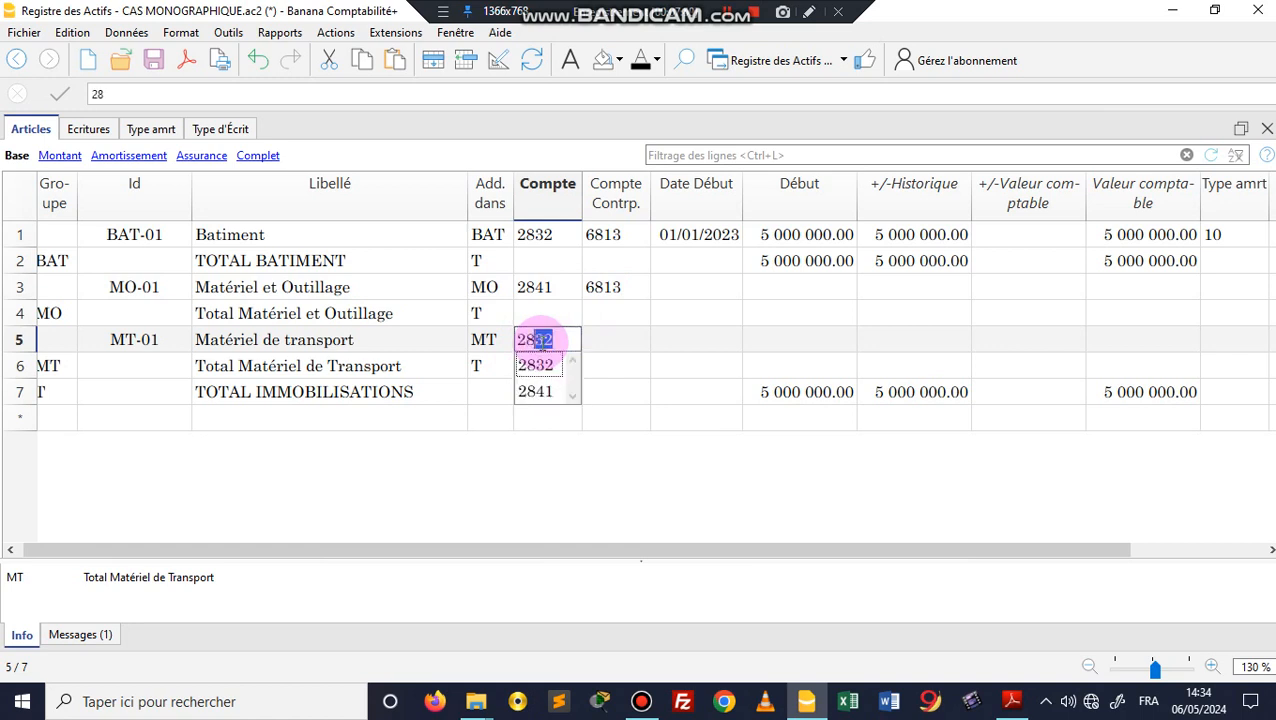
pyautogui.write('45')
pyautogui.press('Tab')
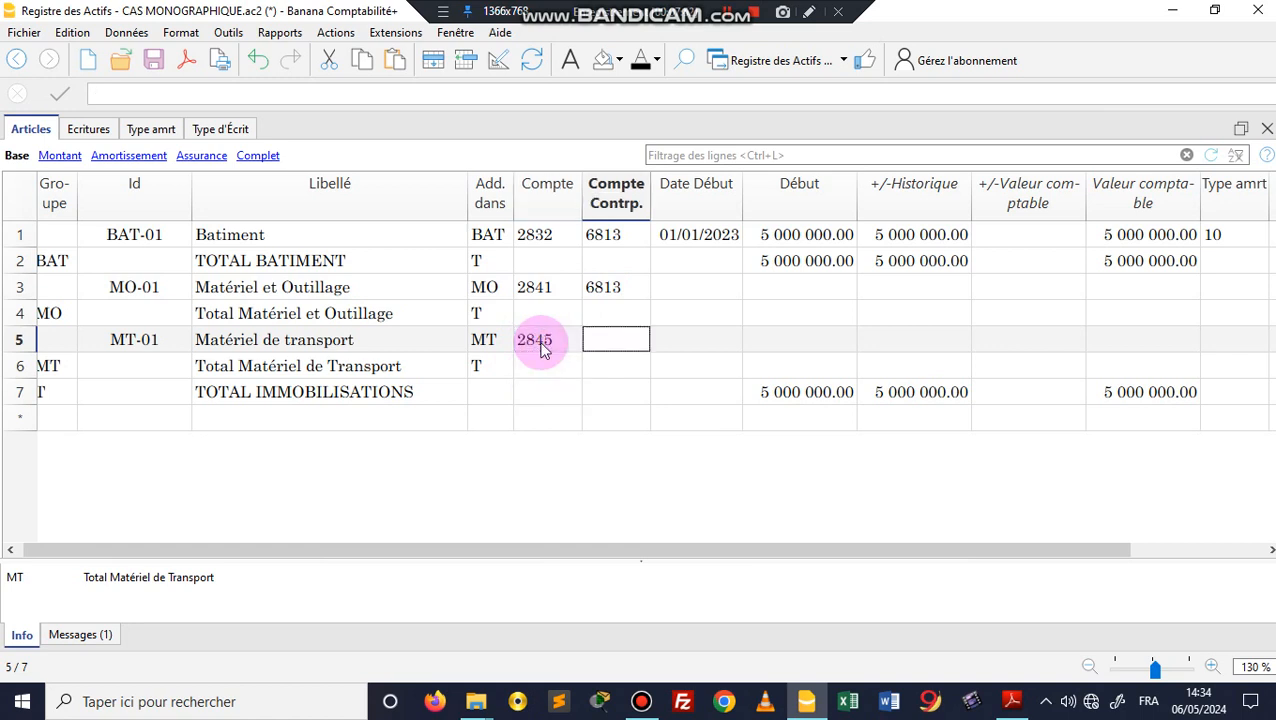
pyautogui.write('681')
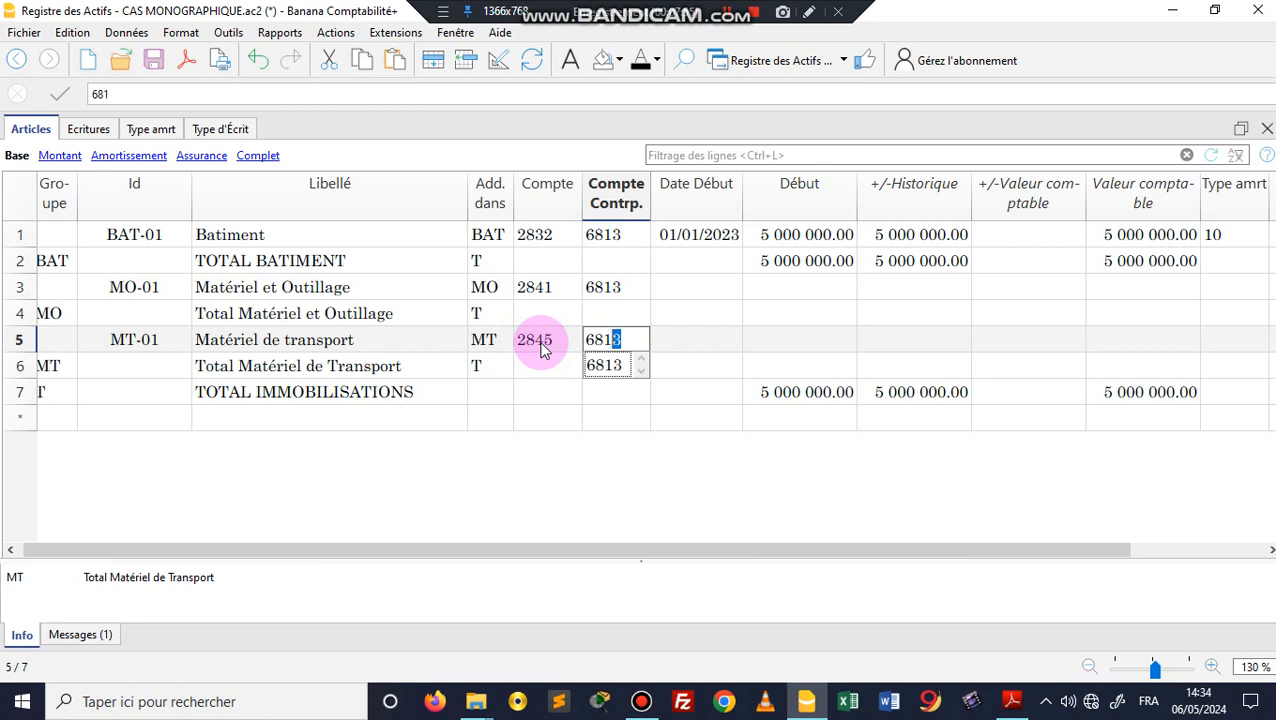
pyautogui.write('3')
pyautogui.press('Tab')
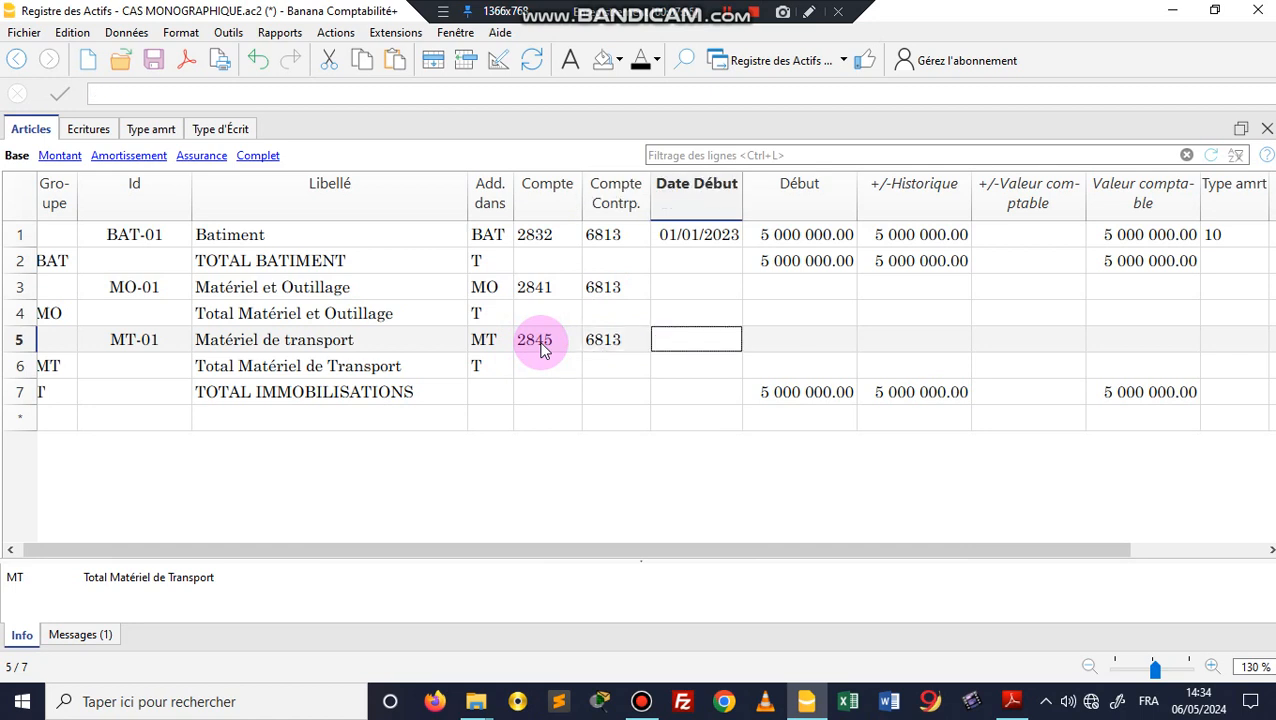
# Step: Set the start date of items MO-01 and MT-01 to 01/01/2023
pyautogui.click(676, 289)
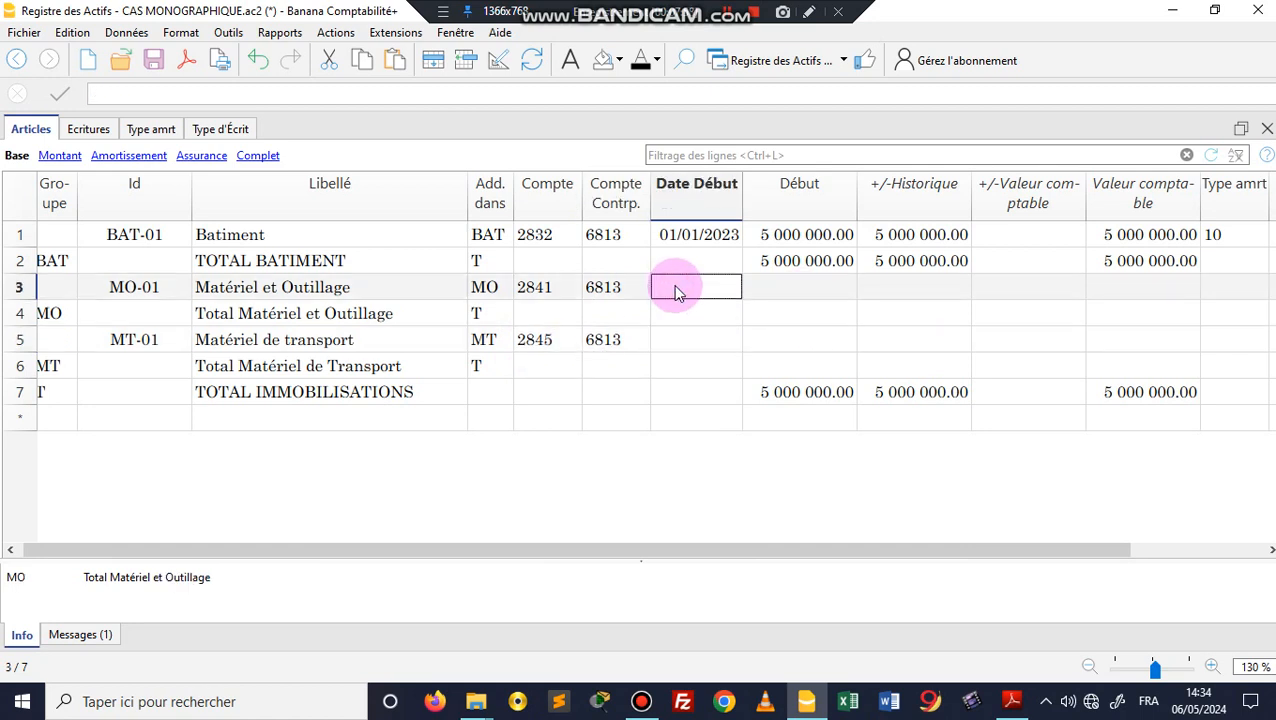
pyautogui.write('01')
pyautogui.press('Tab')
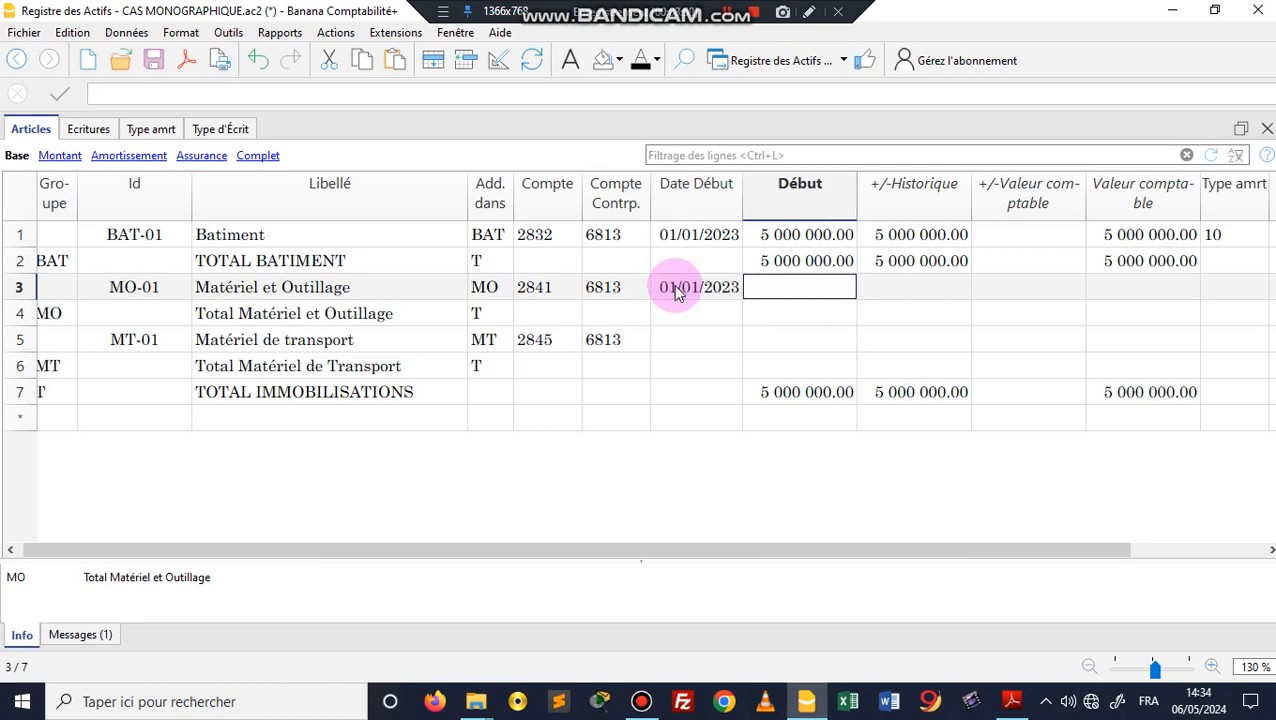
pyautogui.click(728, 345)
pyautogui.write('01')
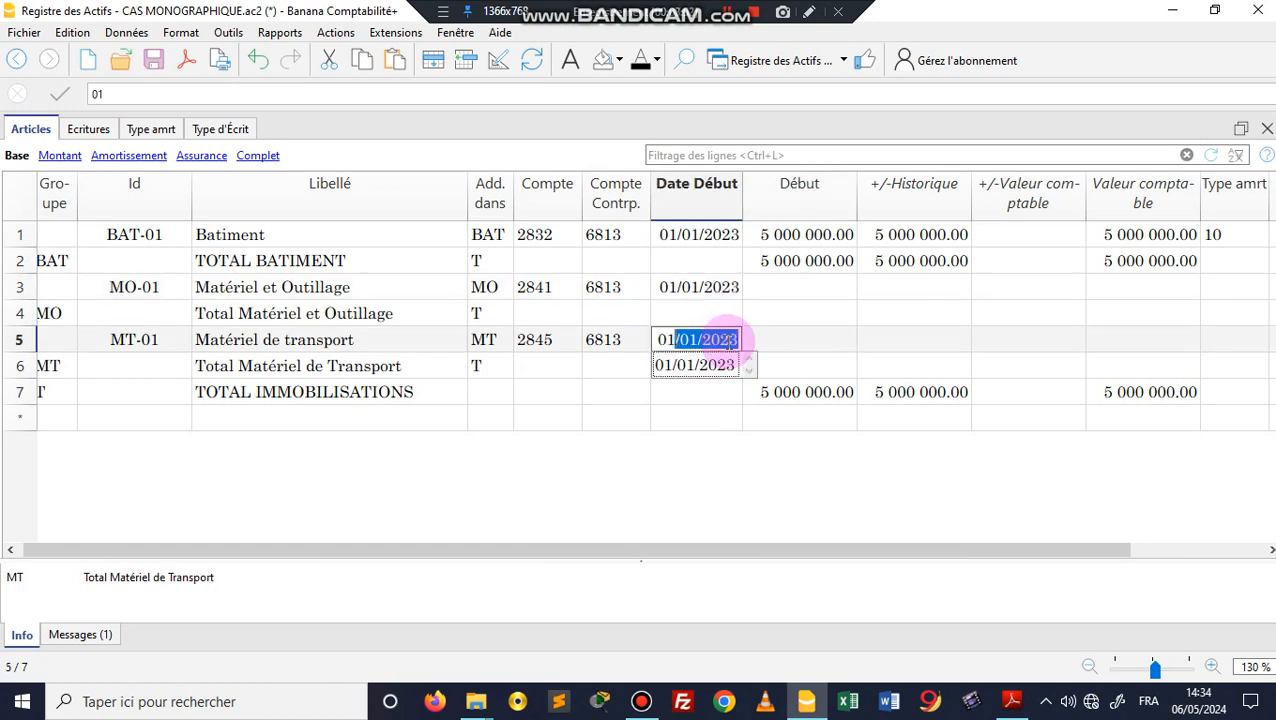
pyautogui.press('Tab')
# Step: Set the opening value of the Matériel et Outillage item MO-01 to 3000000
pyautogui.click(773, 290)
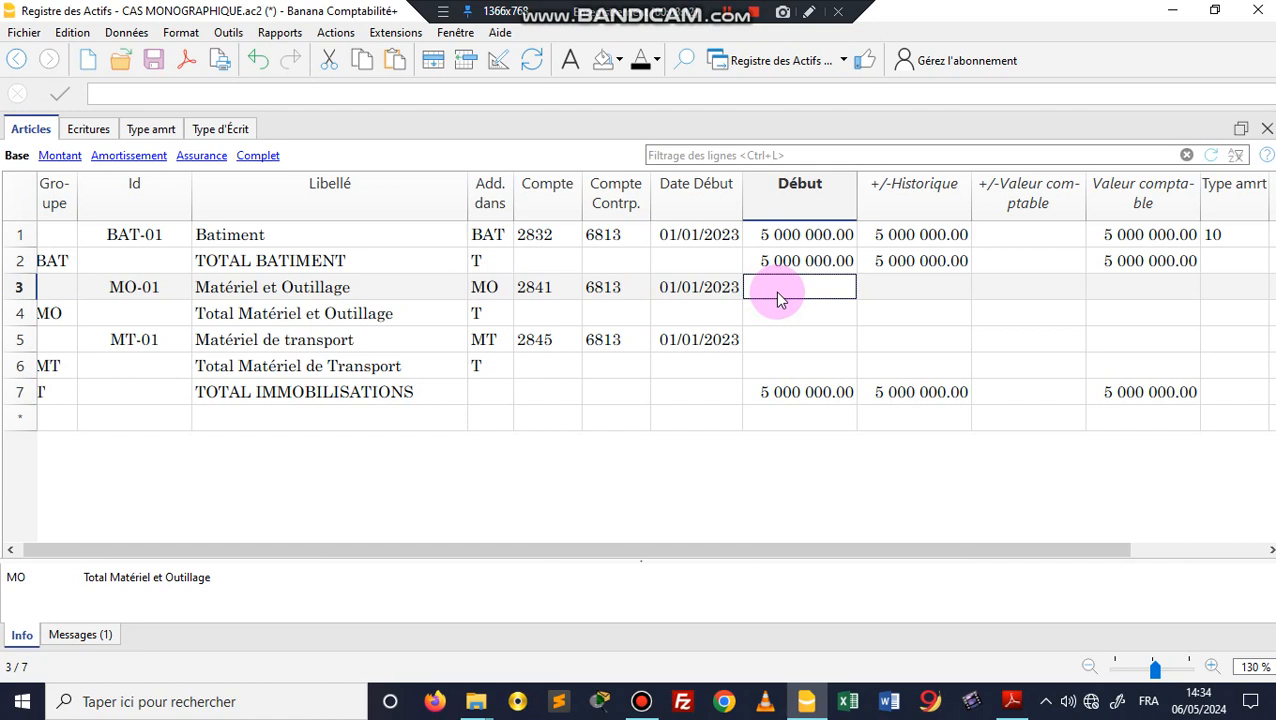
pyautogui.write('30000')
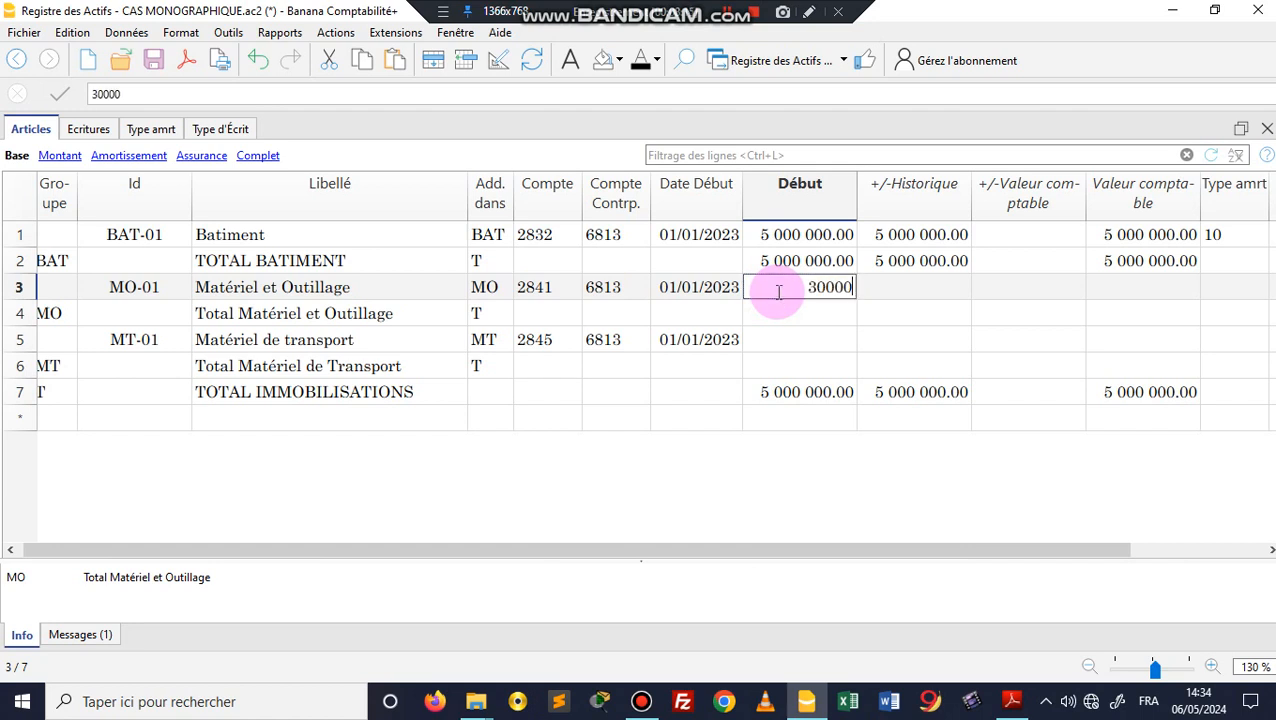
pyautogui.write('00')
pyautogui.press('Return')
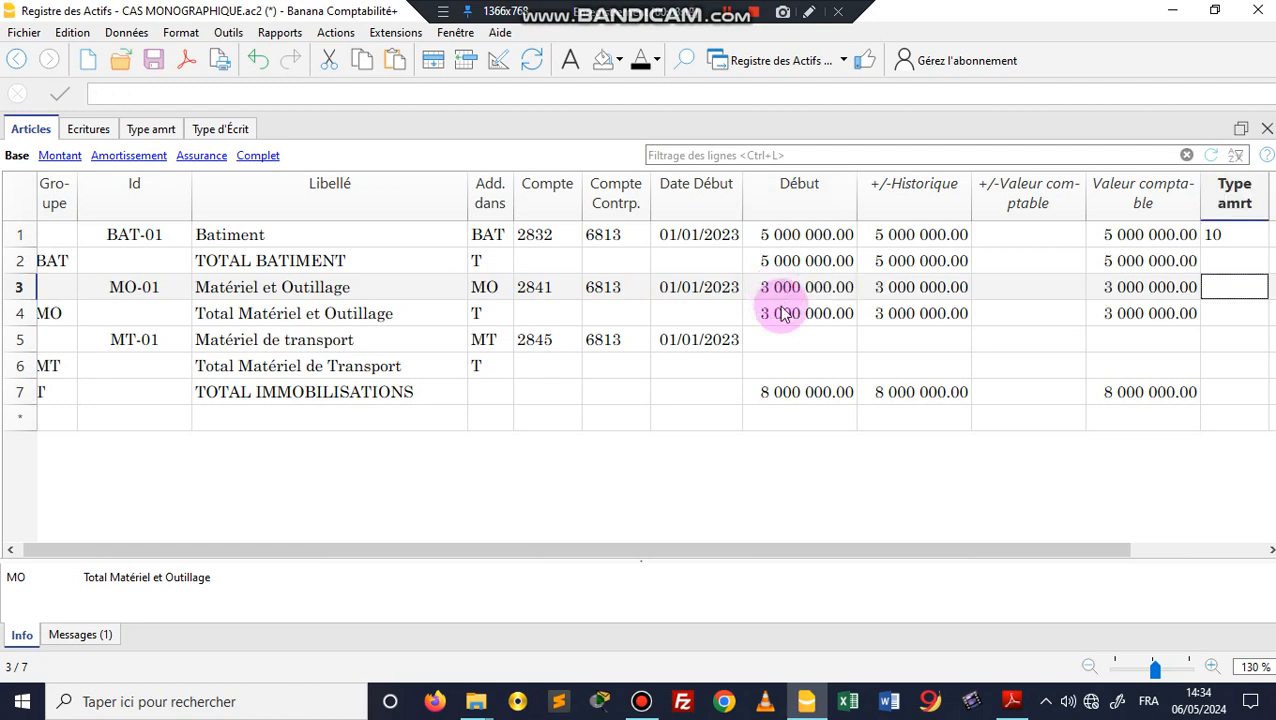
# Step: Set the opening value of the Matériel de transport item MT-01 to 2455000
pyautogui.click(785, 343)
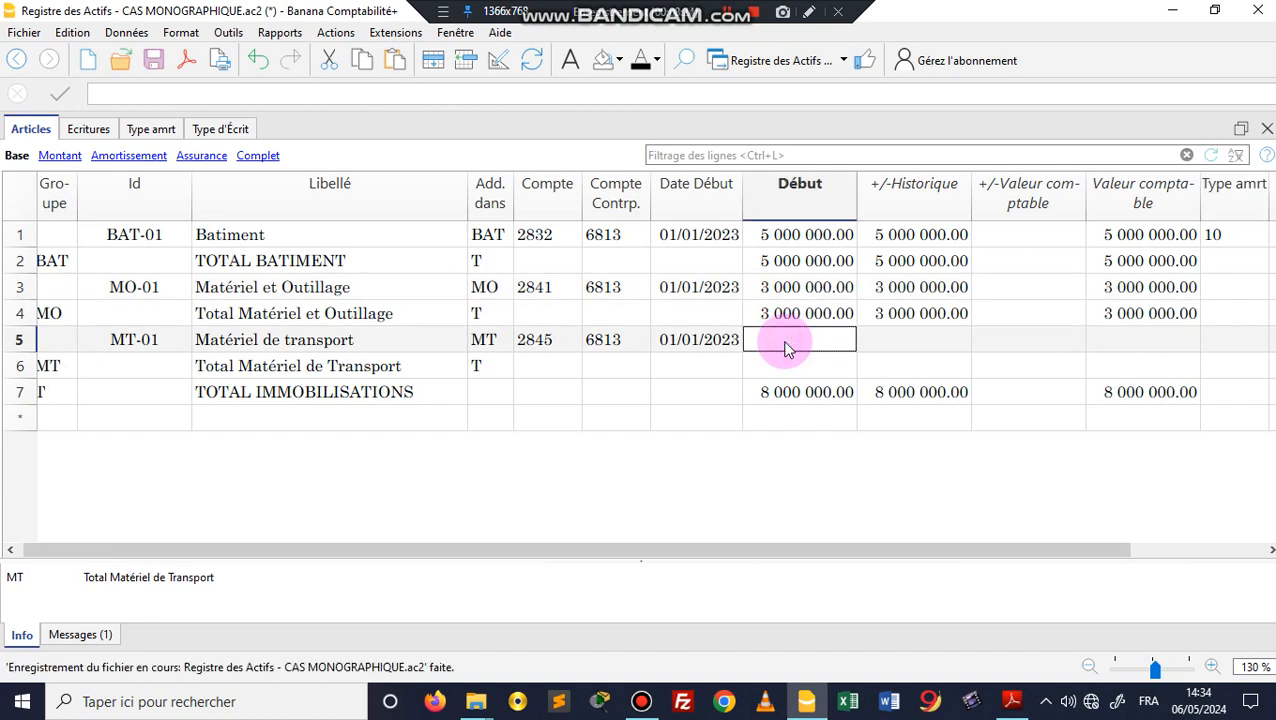
pyautogui.write('2')
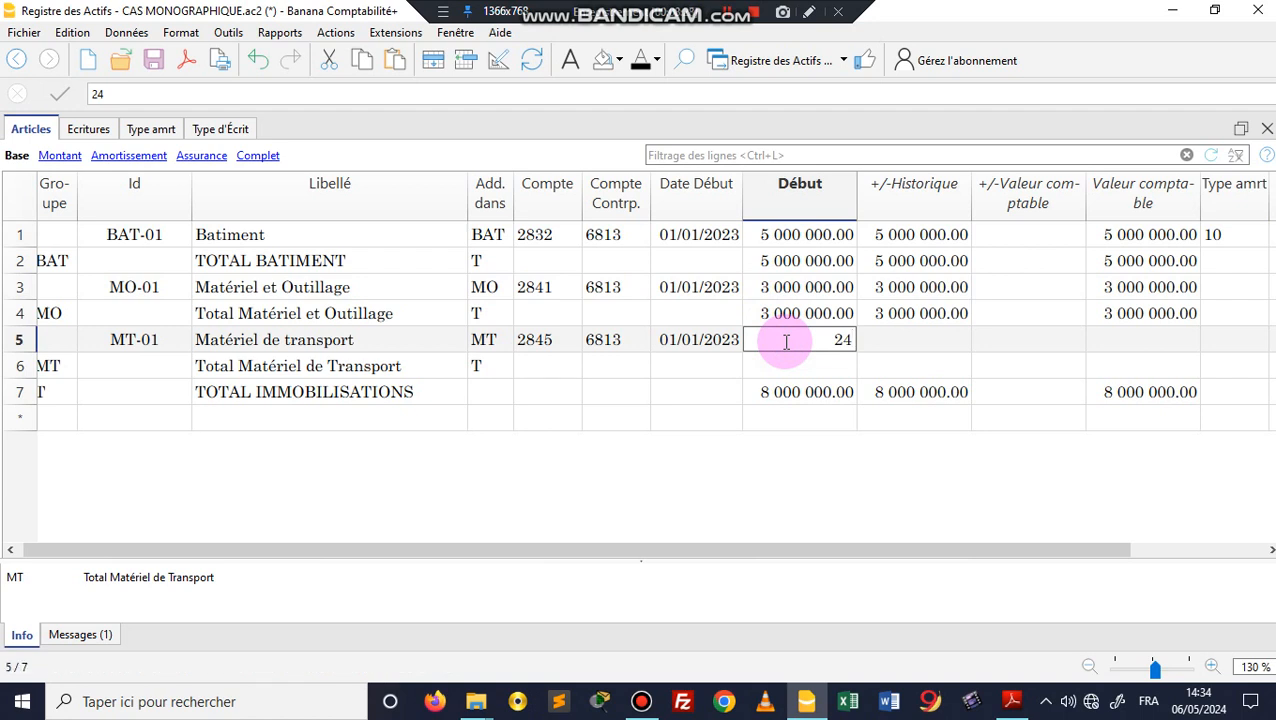
pyautogui.write('455000')
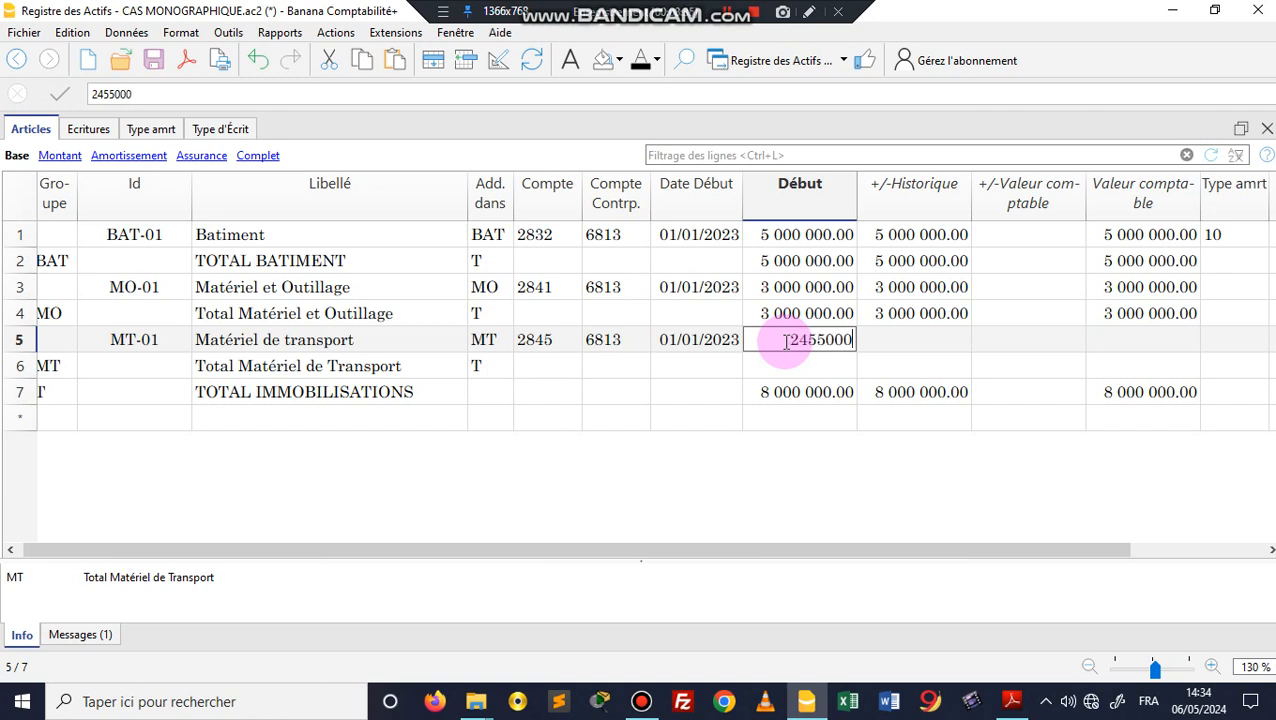
pyautogui.press('Return')
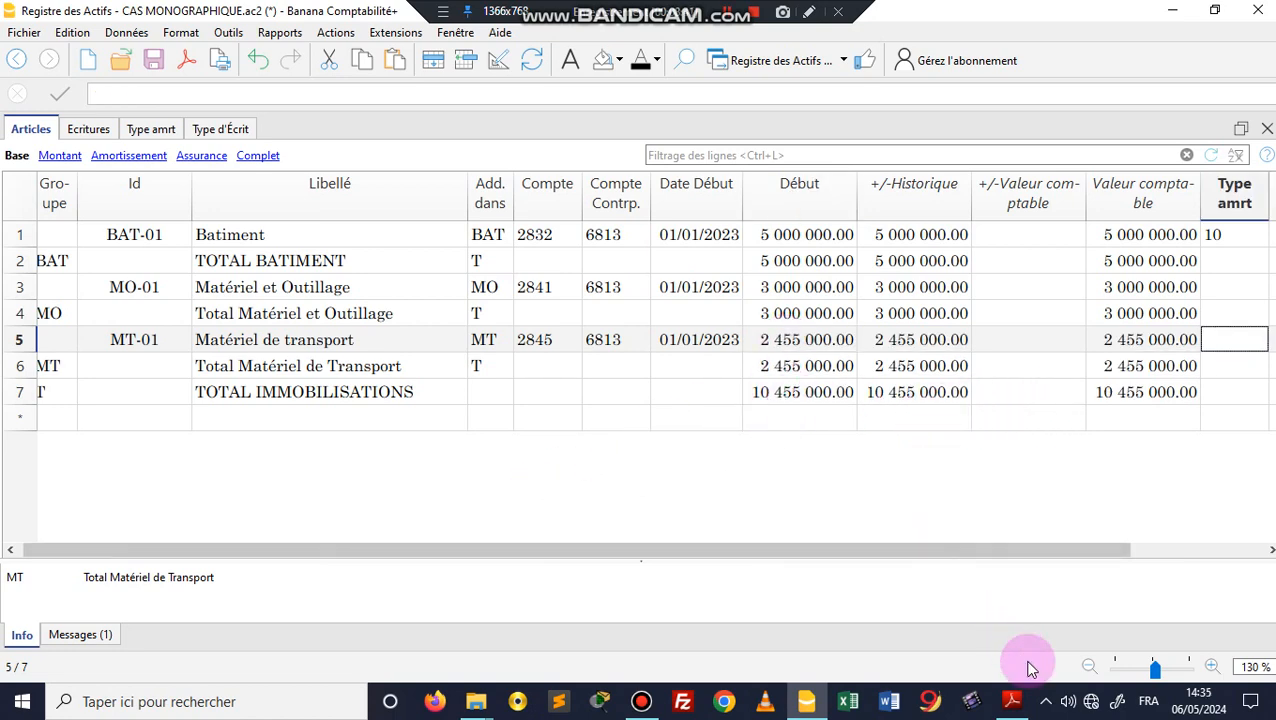
# Step: Switch to the exercise PDF in Adobe Reader, check the opening asset values on page 1, and return to the asset register
pyautogui.click(1013, 700)
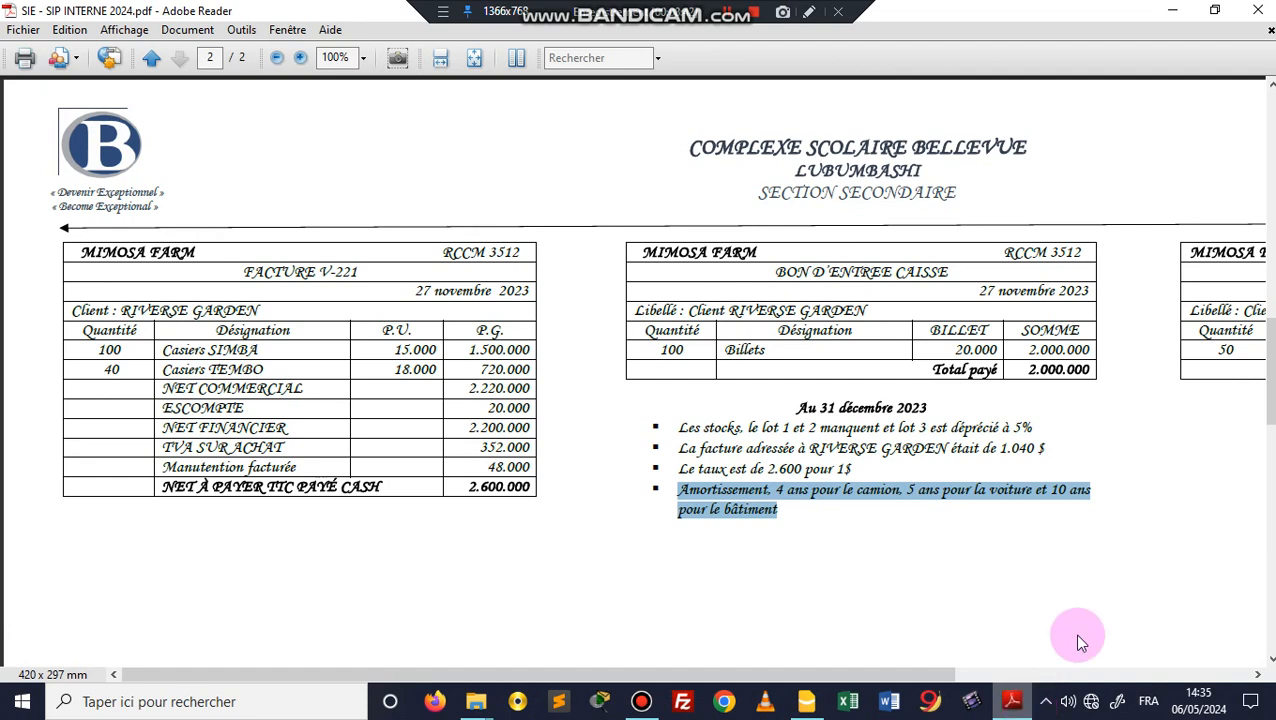
pyautogui.moveTo(1264, 362); pyautogui.dragTo(1270, 146)
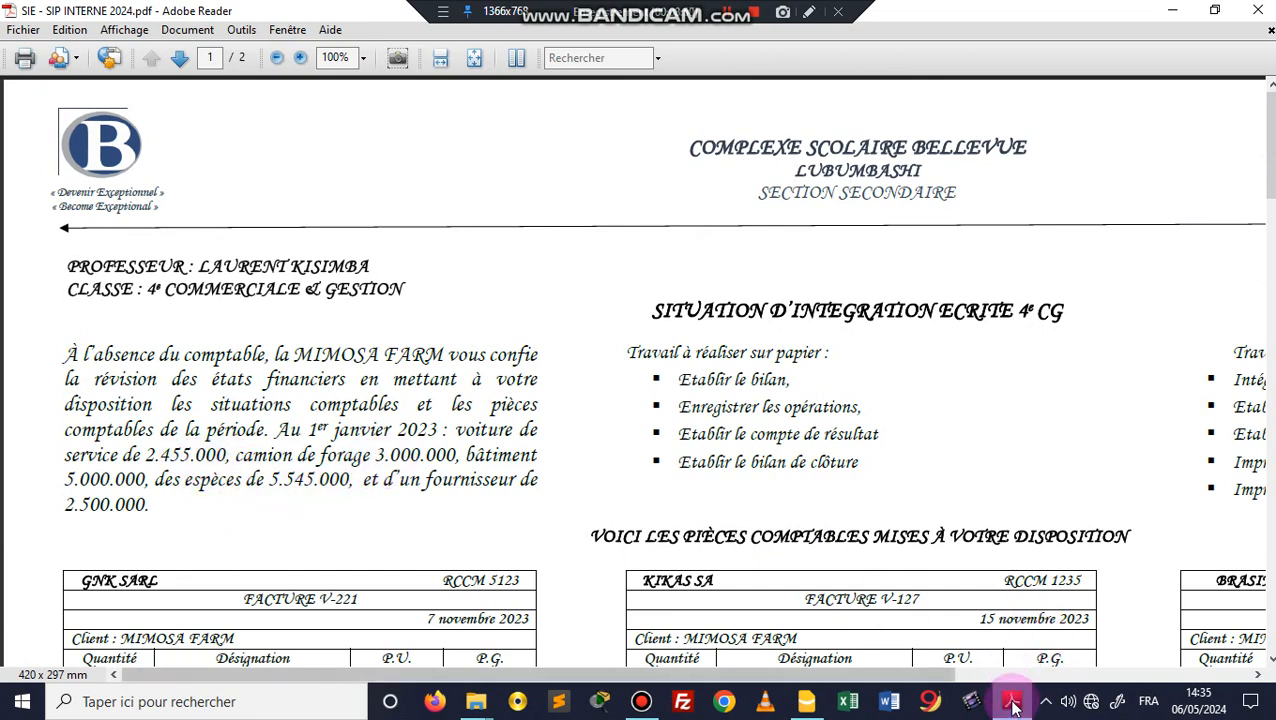
pyautogui.click(806, 701)
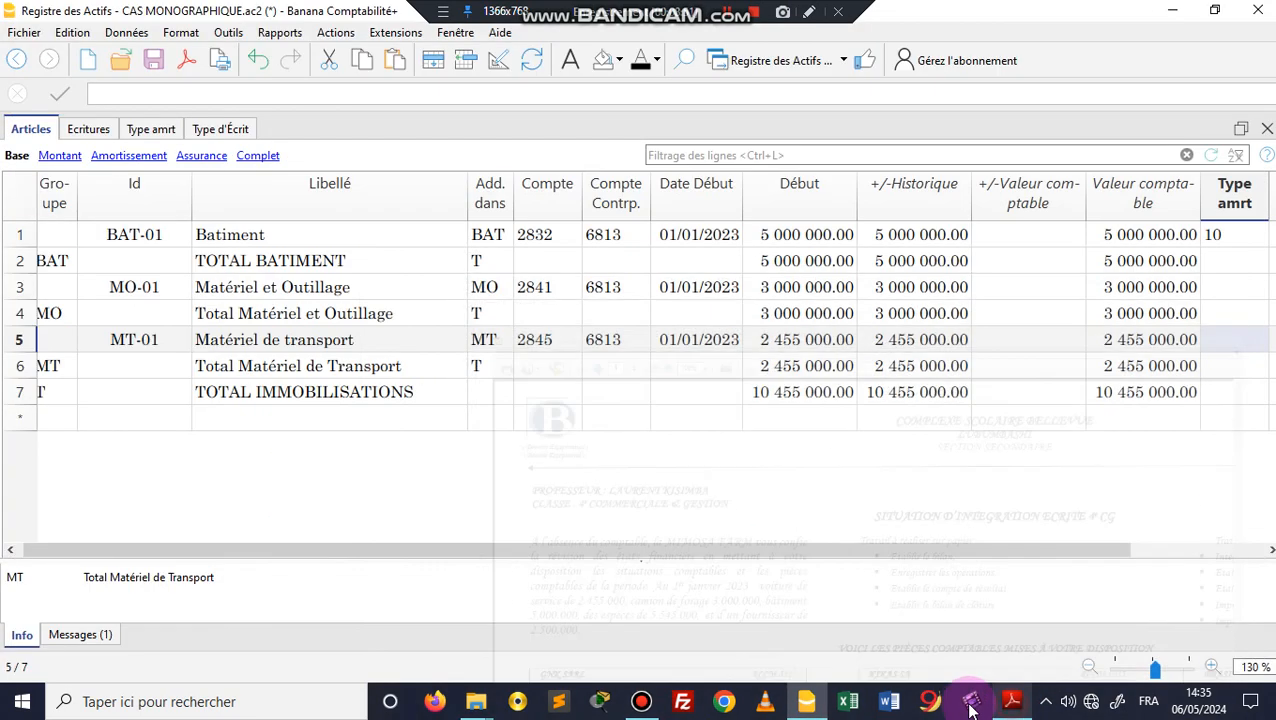
pyautogui.click(945, 340)
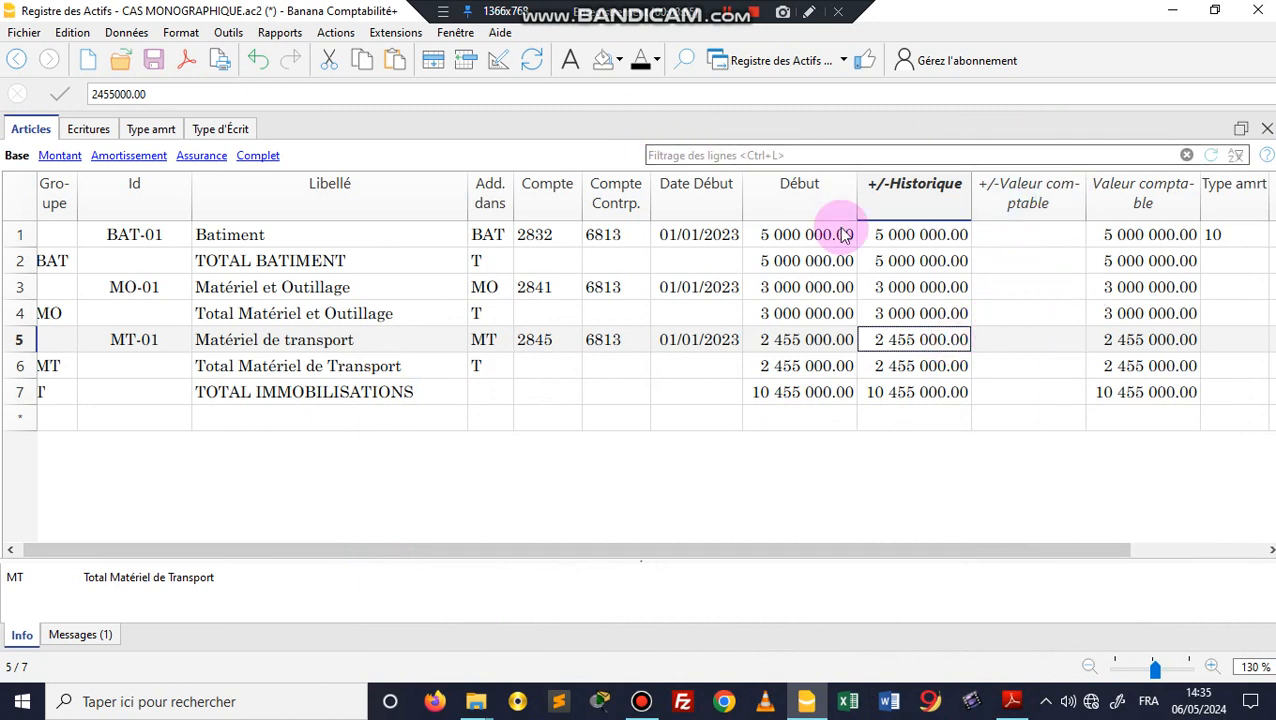
pyautogui.click(1020, 233)
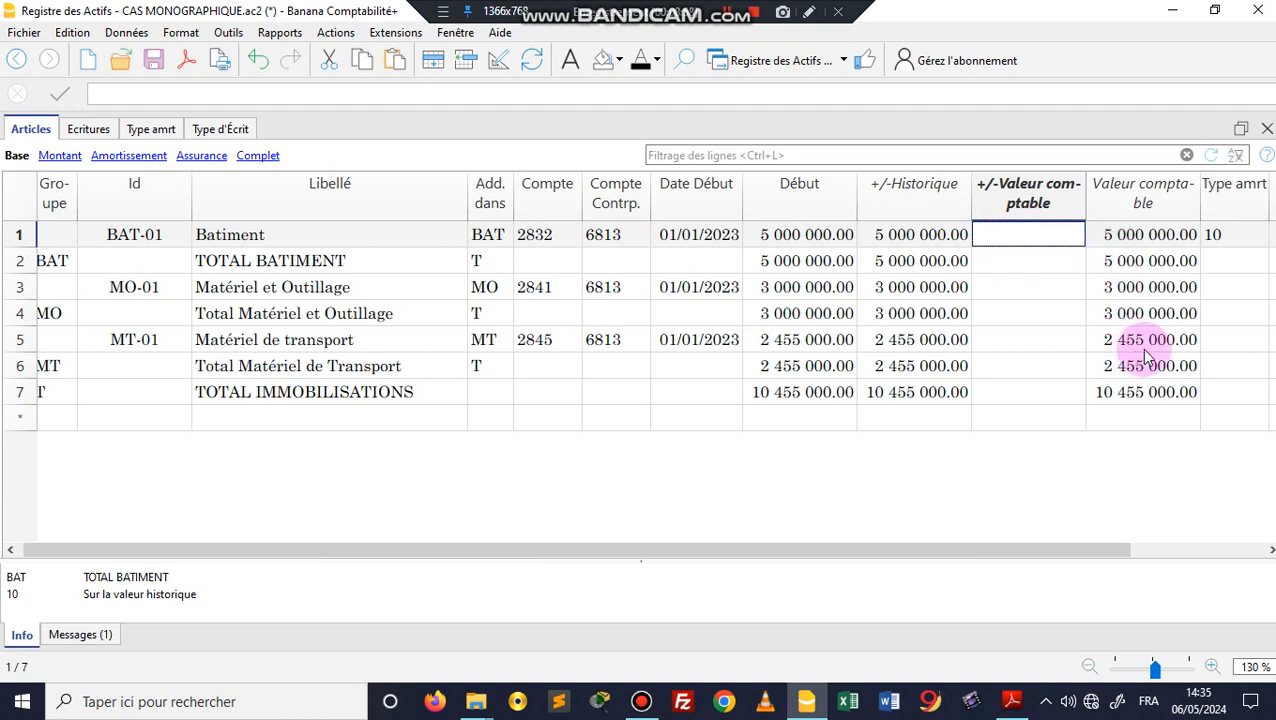
# Step: Choose depreciation type 10 for the Matériel et Outillage item MO-01
pyautogui.click(1219, 288)
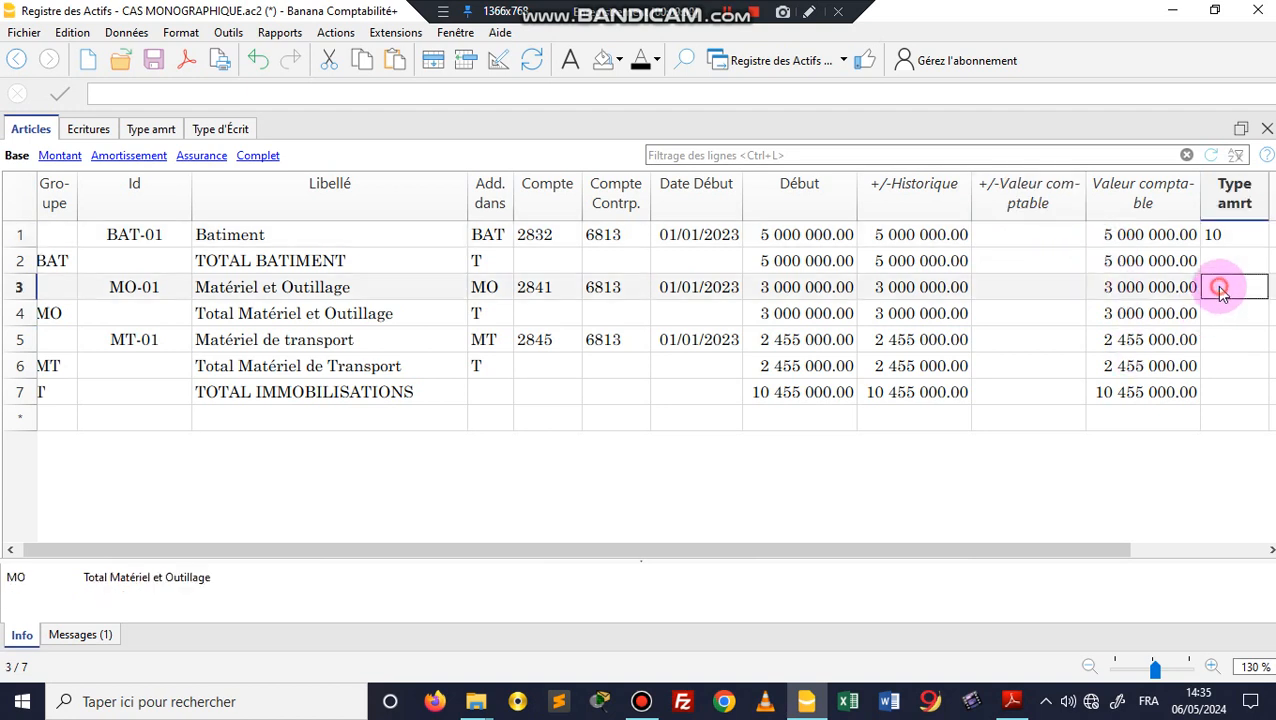
pyautogui.click(1219, 288)
pyautogui.click(1215, 392)
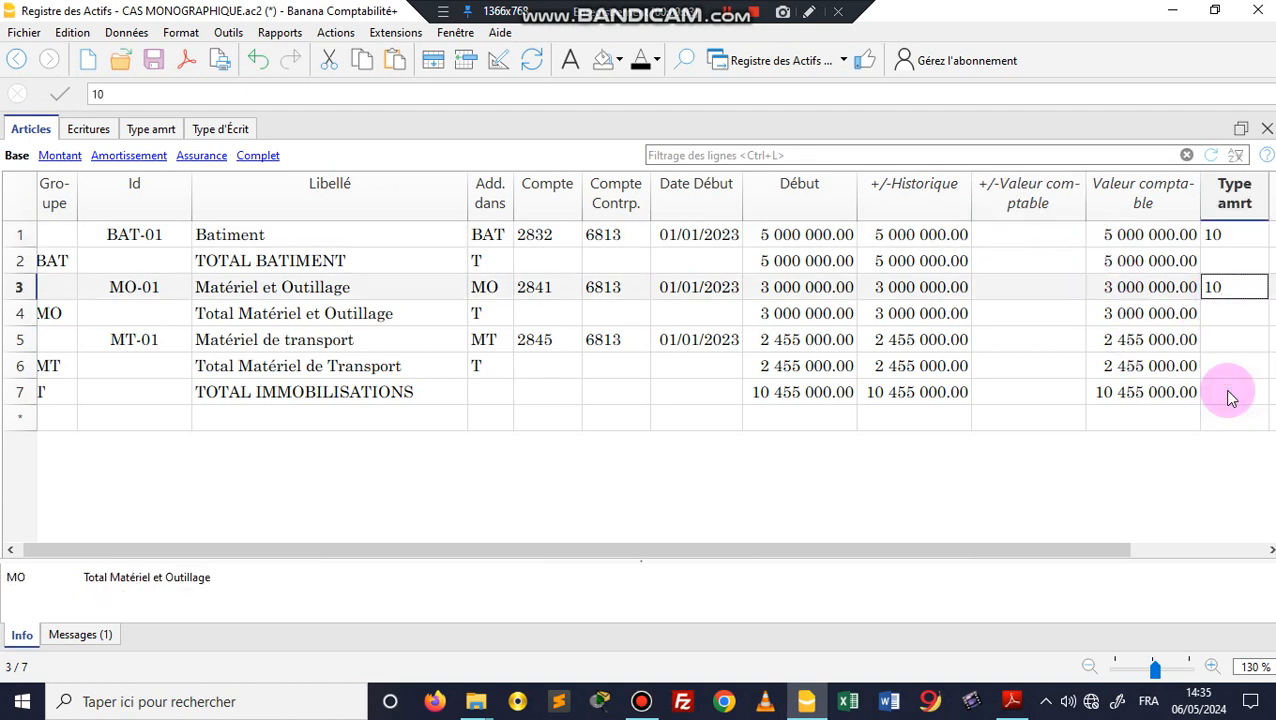
# Step: Choose depreciation type 10 for the Matériel de transport item MT-01 and save the asset register
pyautogui.doubleClick(1228, 340)
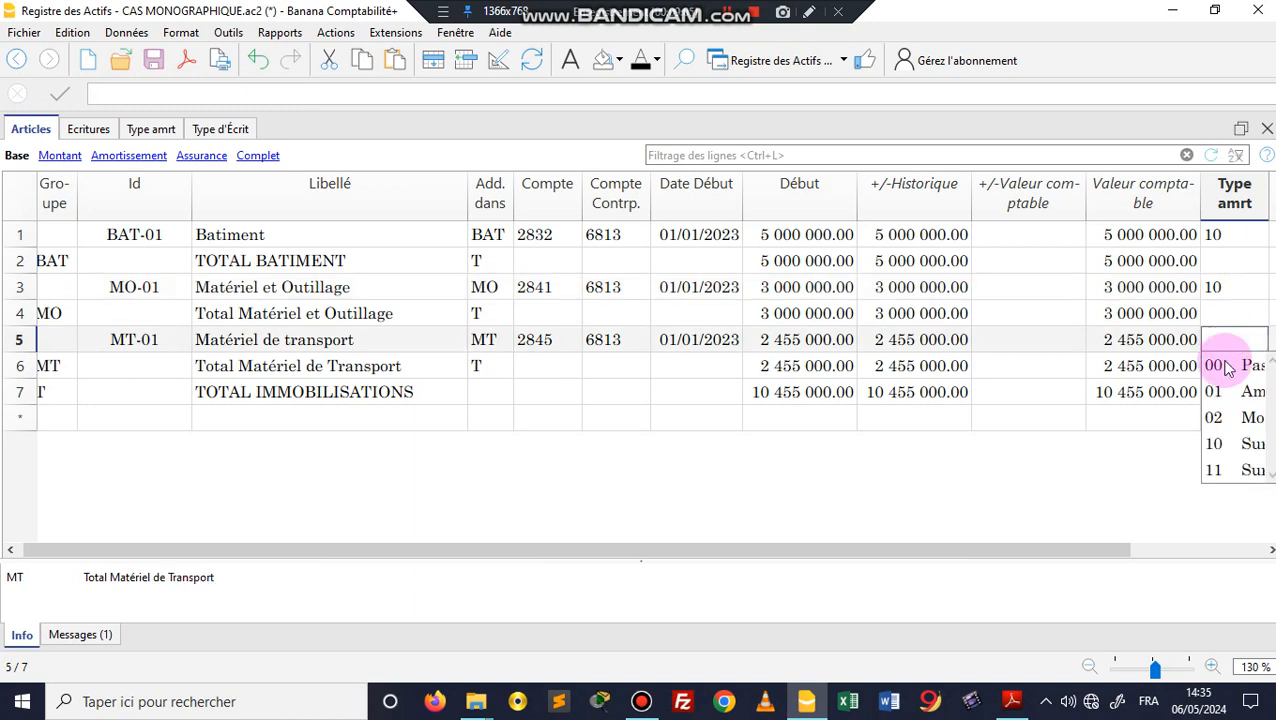
pyautogui.click(1219, 444)
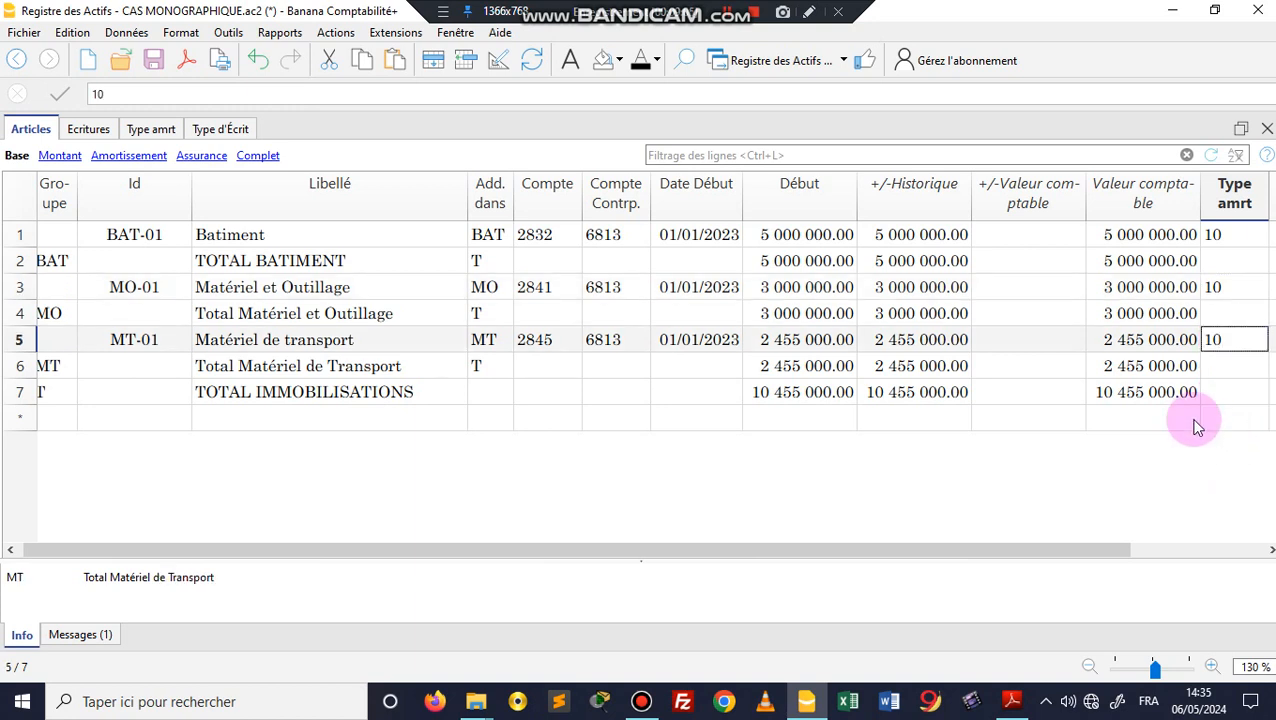
pyautogui.click(153, 60)
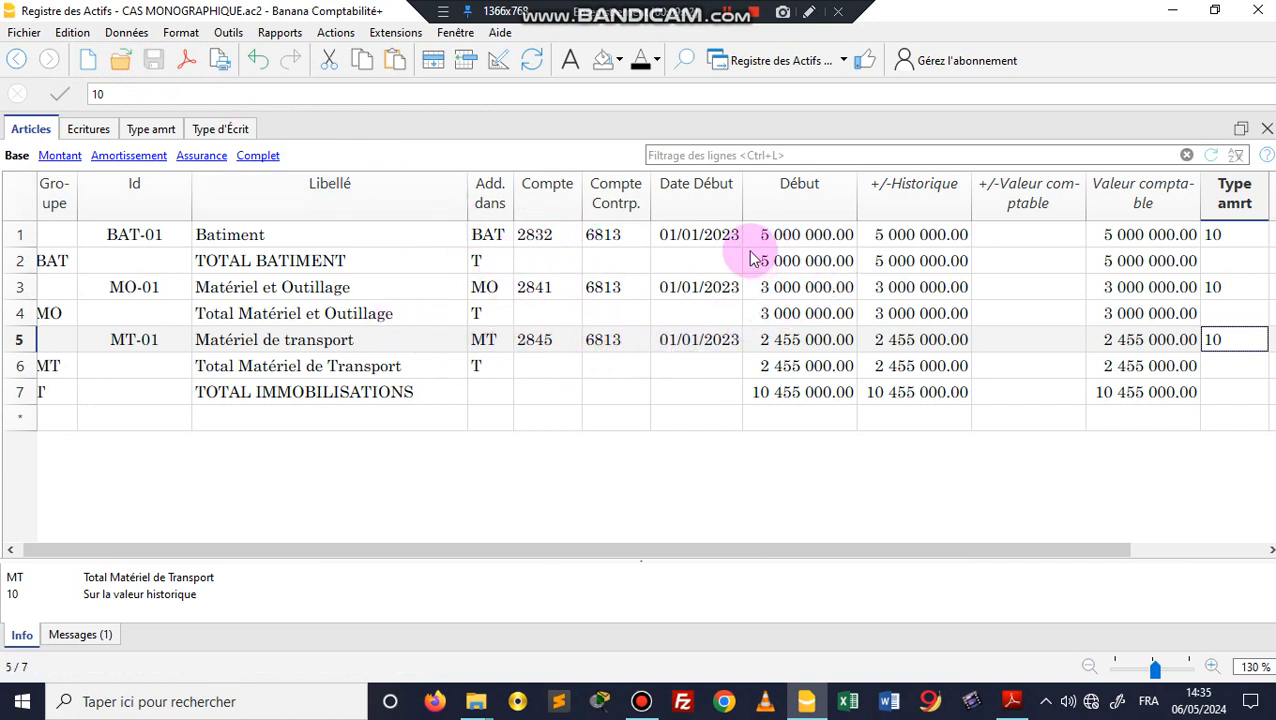
# Step: Try to create the depreciation lines for 31/12/2024 with amounts for Année, and undo their creation
pyautogui.click(326, 38)
pyautogui.click(357, 86)
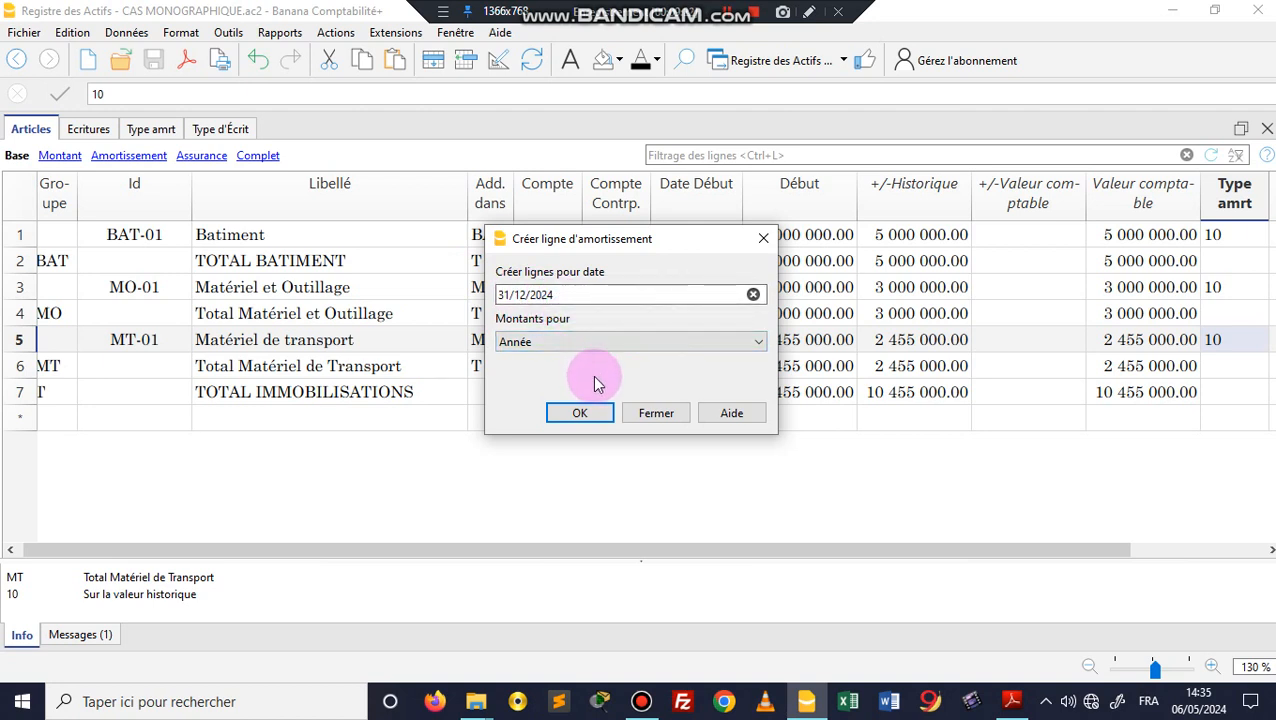
pyautogui.click(565, 295)
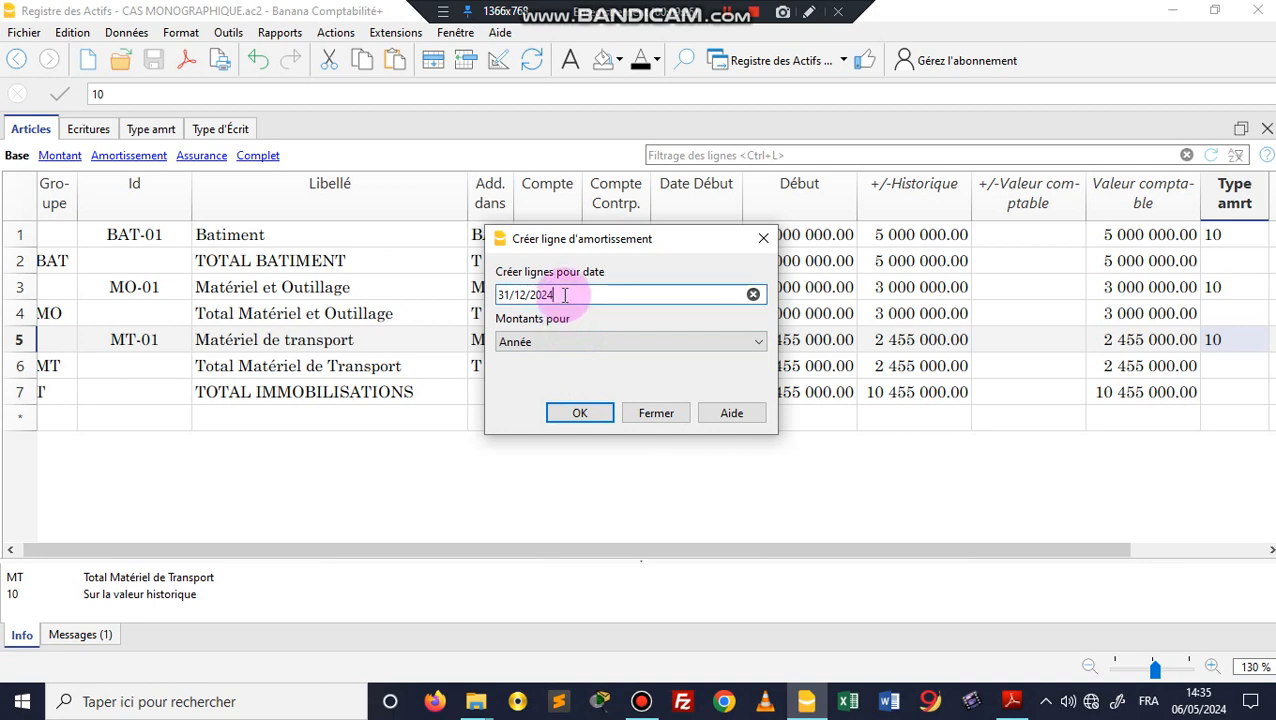
pyautogui.click(566, 418)
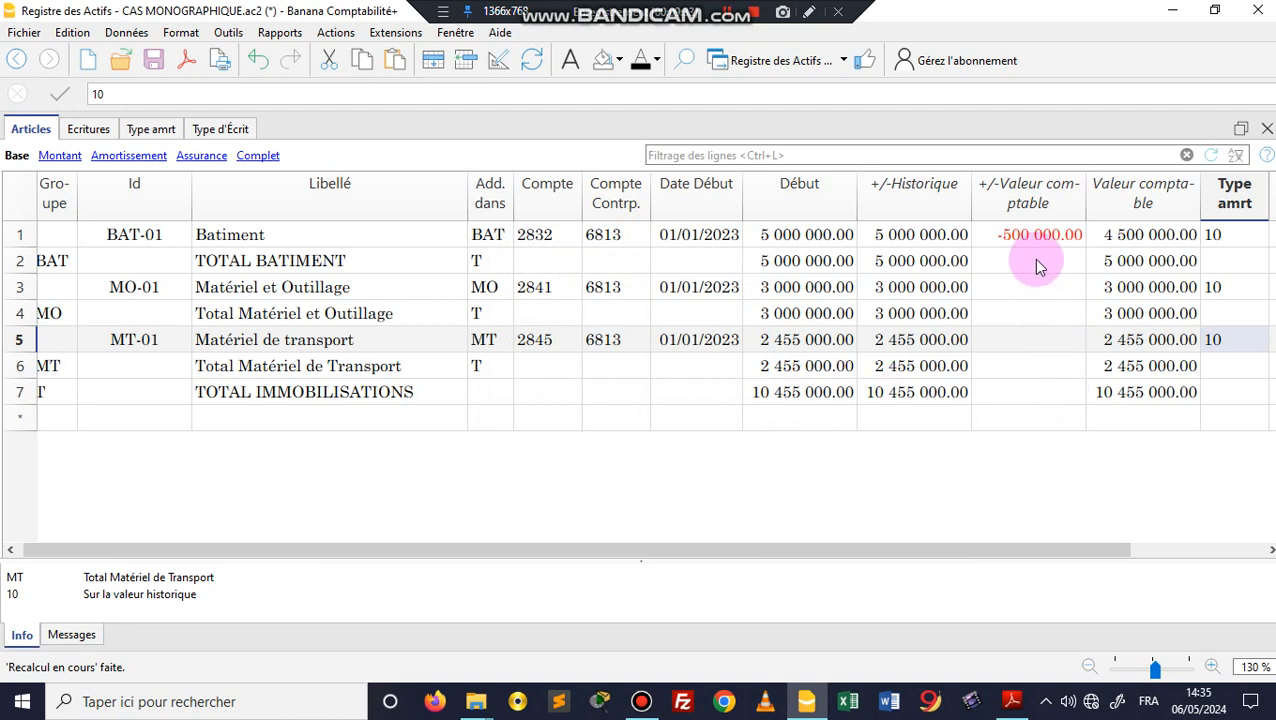
pyautogui.click(1025, 236)
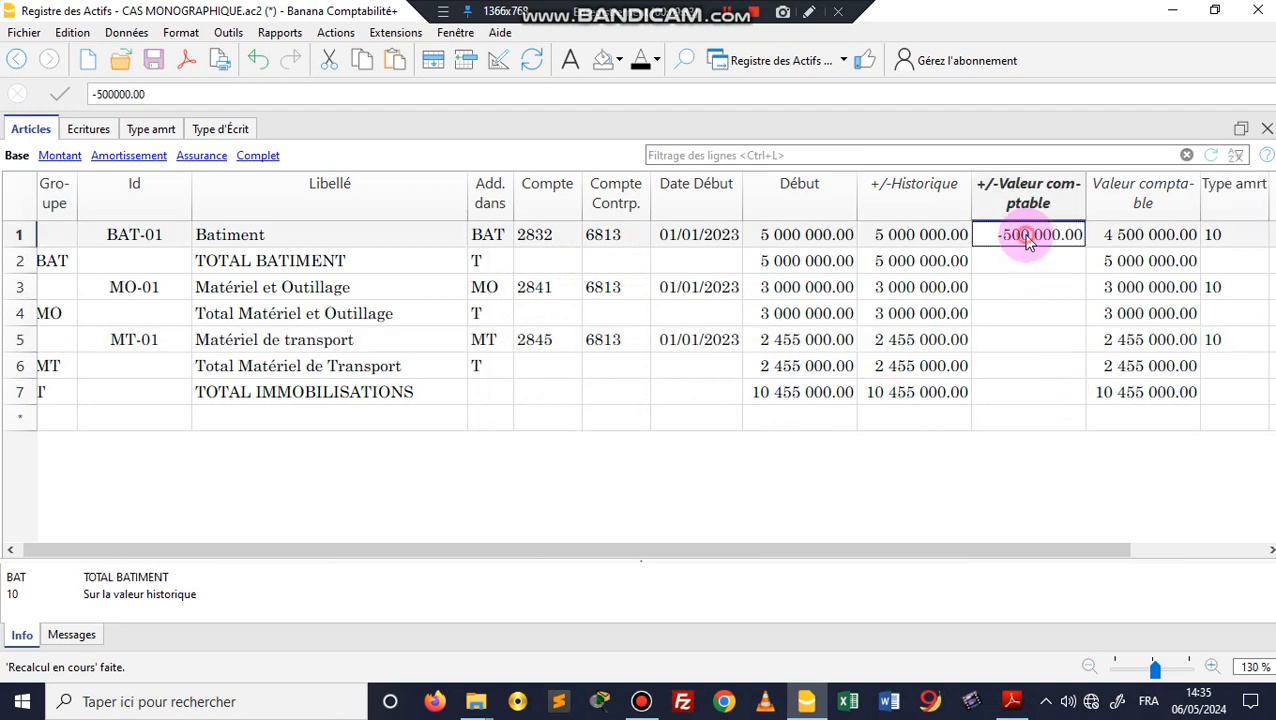
pyautogui.click(266, 64)
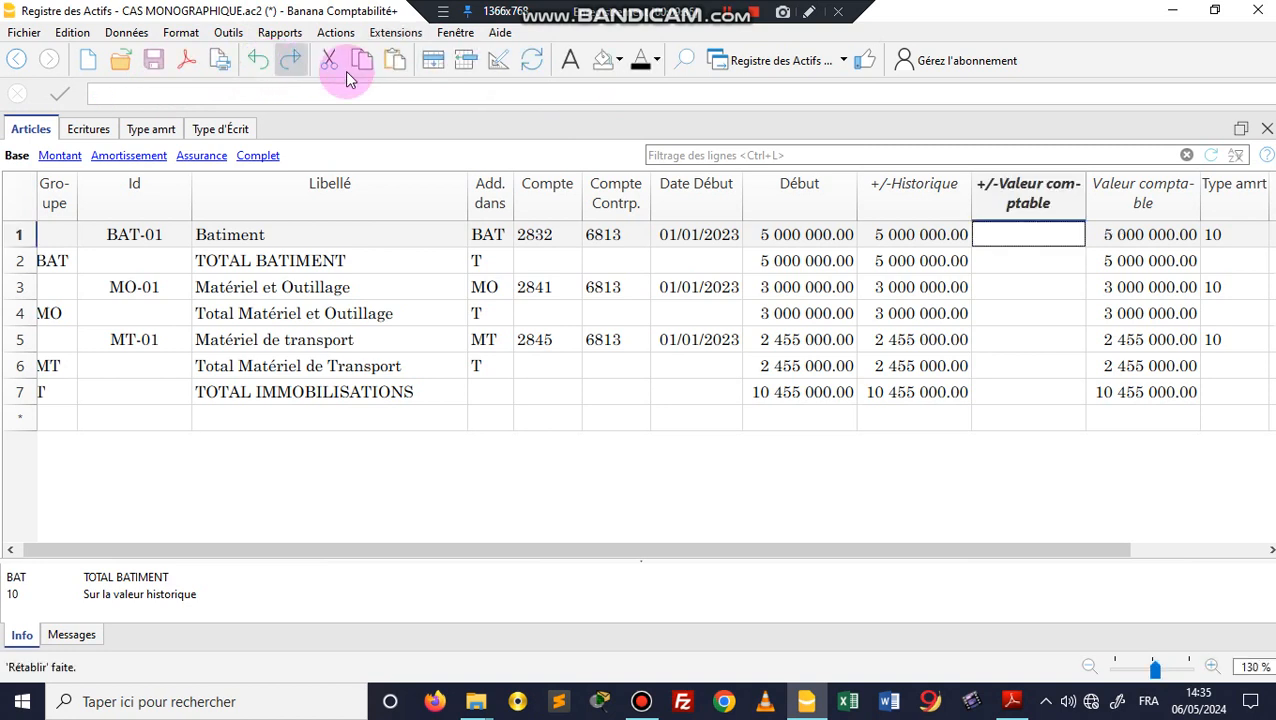
# Step: Save the asset register file without the generated depreciation lines
pyautogui.click(1000, 313)
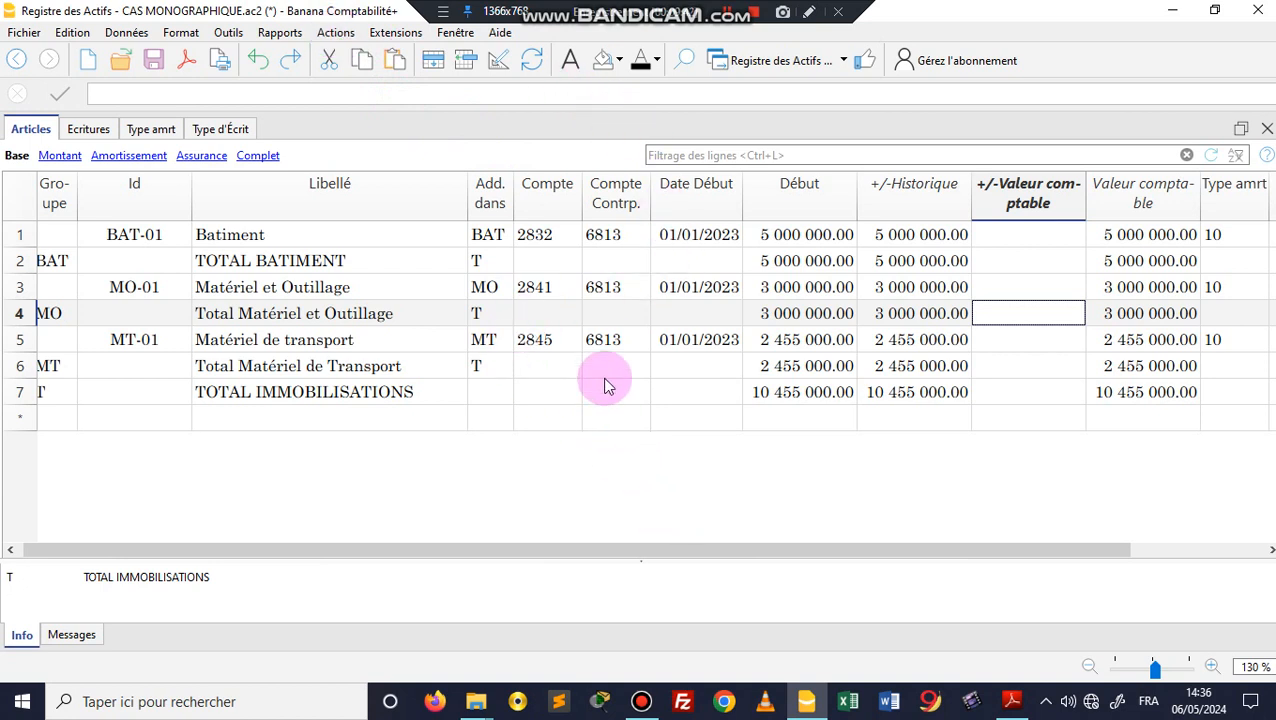
pyautogui.click(155, 60)
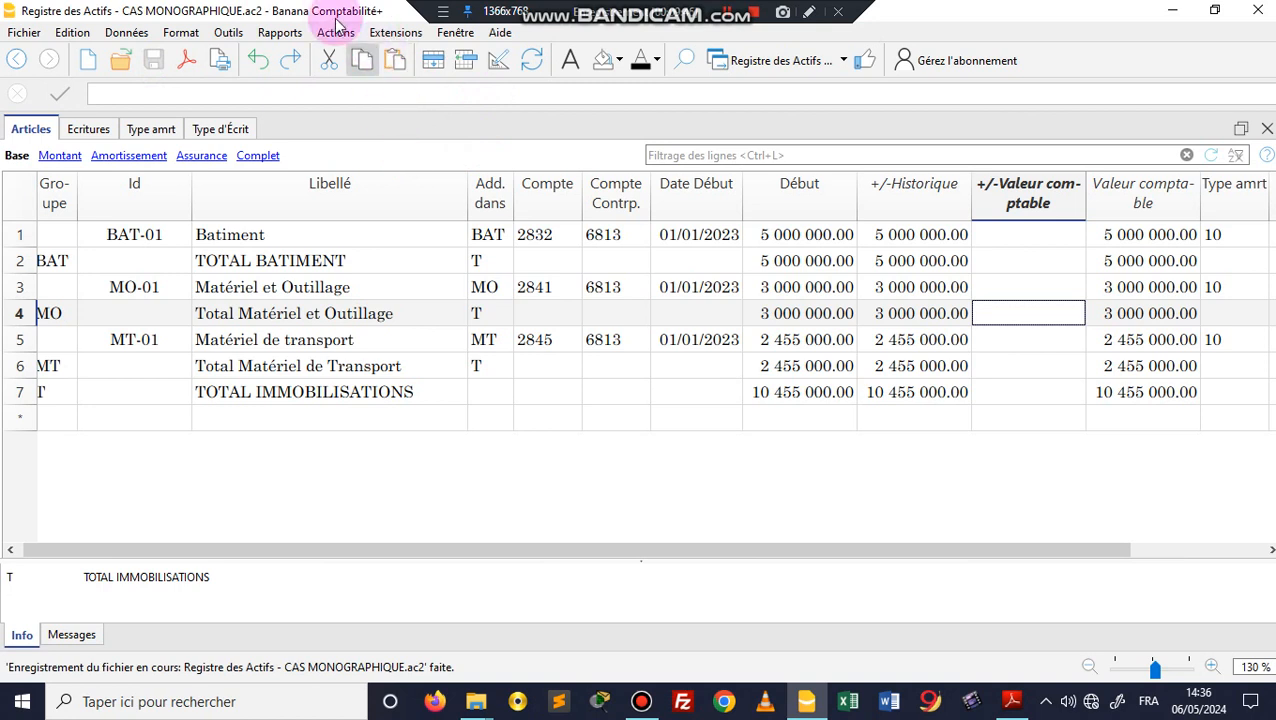